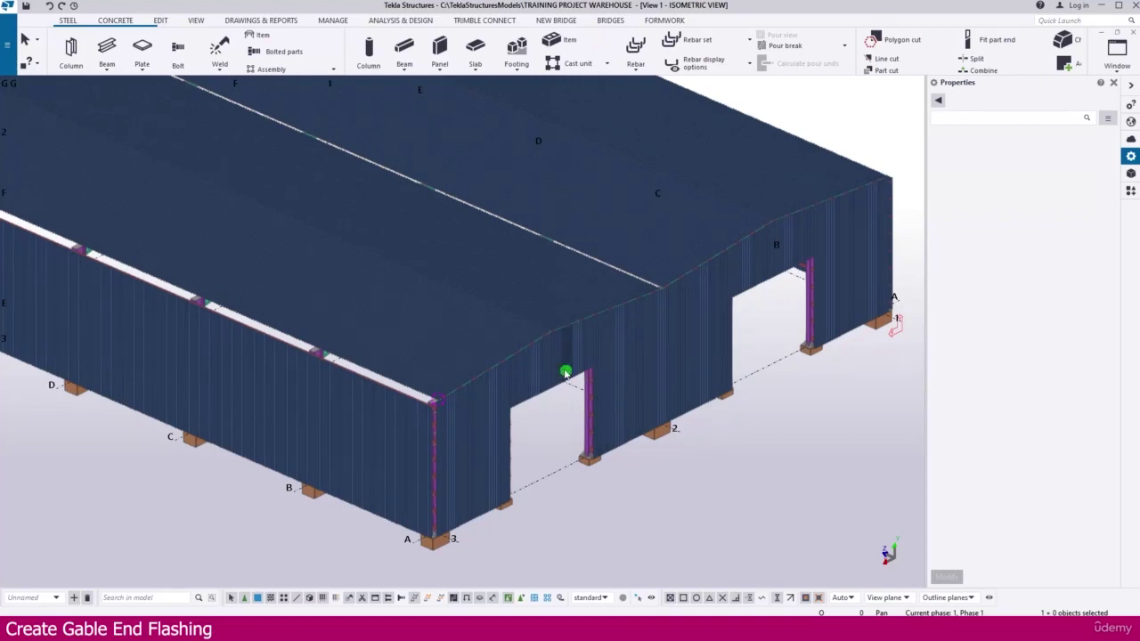
Examine the open joint between the roof sheeting and the wall cladding along the gable end.
scroll(542, 359, up, 3)
scroll(344, 422, up, 2)
scroll(324, 428, up, 2)
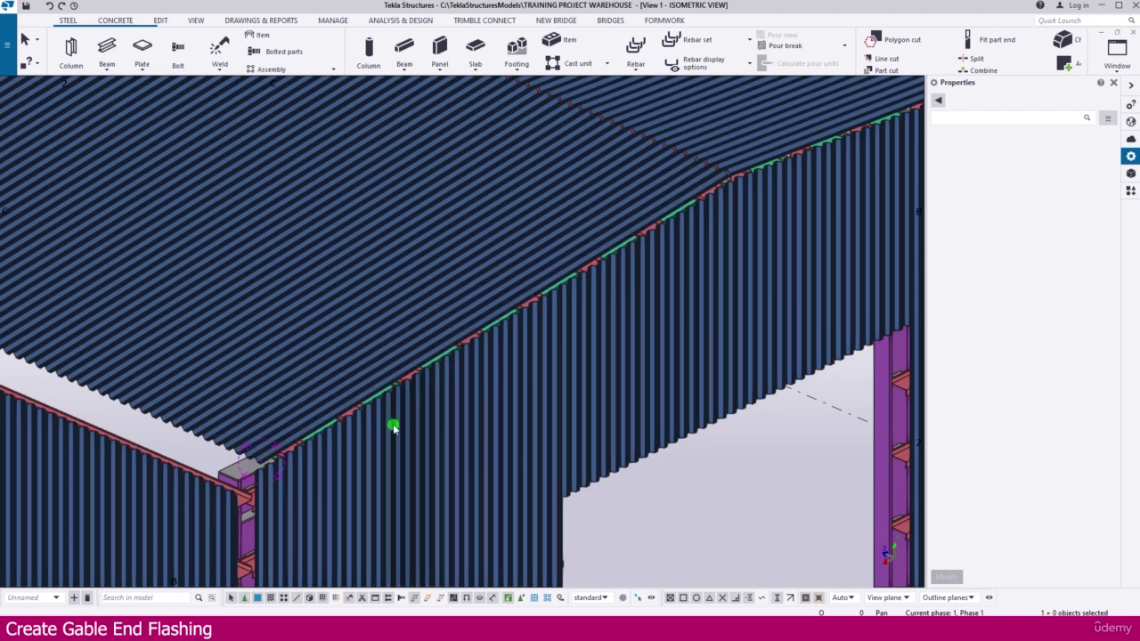
scroll(392, 424, down, 2)
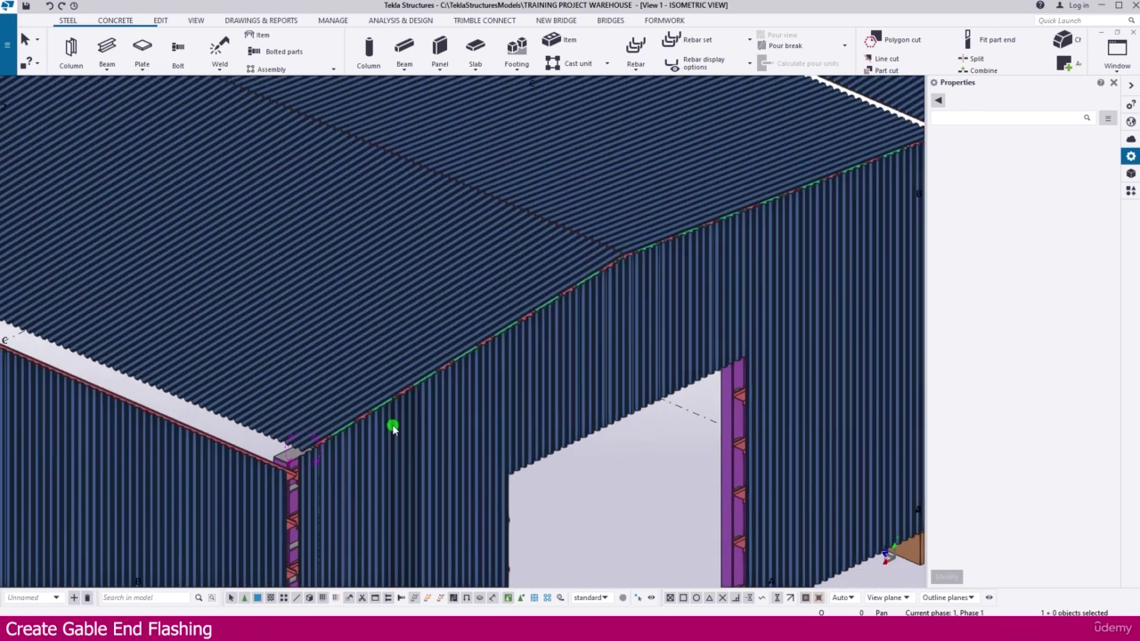
scroll(393, 428, down, 5)
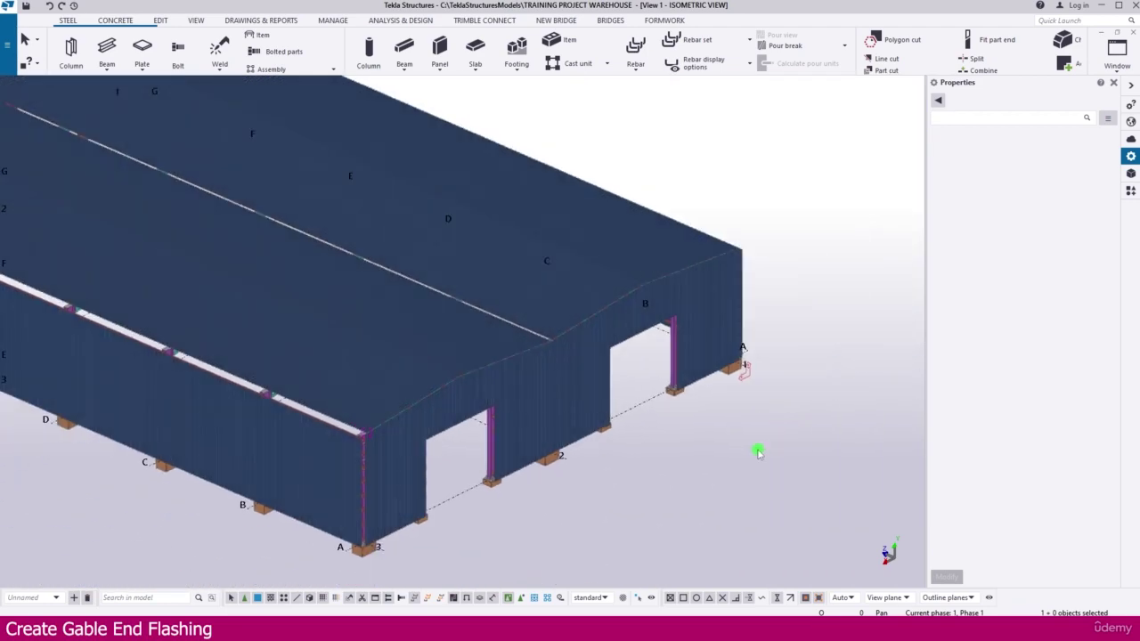
Switch to the Grid A elevation view and frame the roof slope between grid 1 and the first ridge.
key(ctrl+Tab)
key(ctrl+Tab)
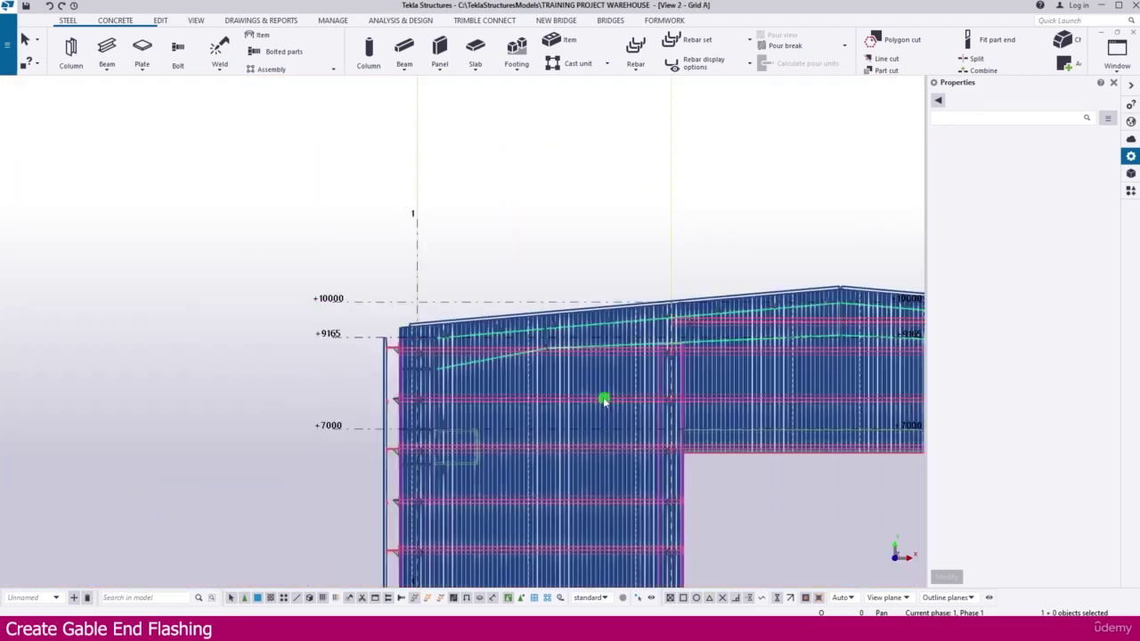
scroll(589, 386, down, 2)
scroll(529, 370, up, 1)
scroll(529, 370, up, 1)
middle_drag(572, 300, 371, 249)
scroll(371, 249, down, 1)
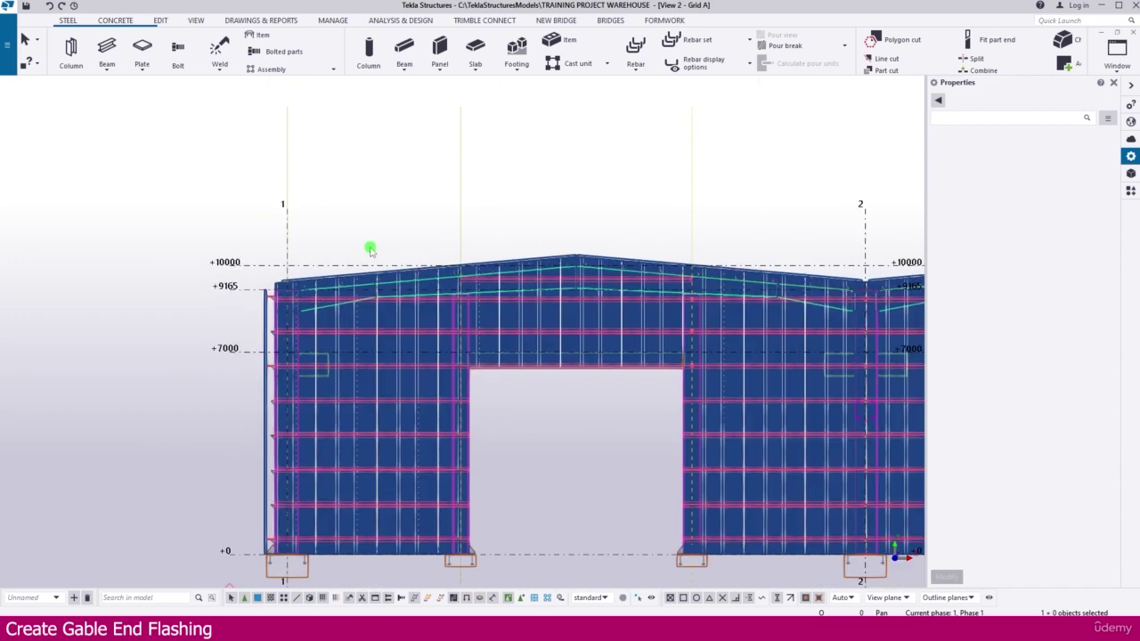
scroll(338, 270, up, 4)
scroll(329, 277, up, 1)
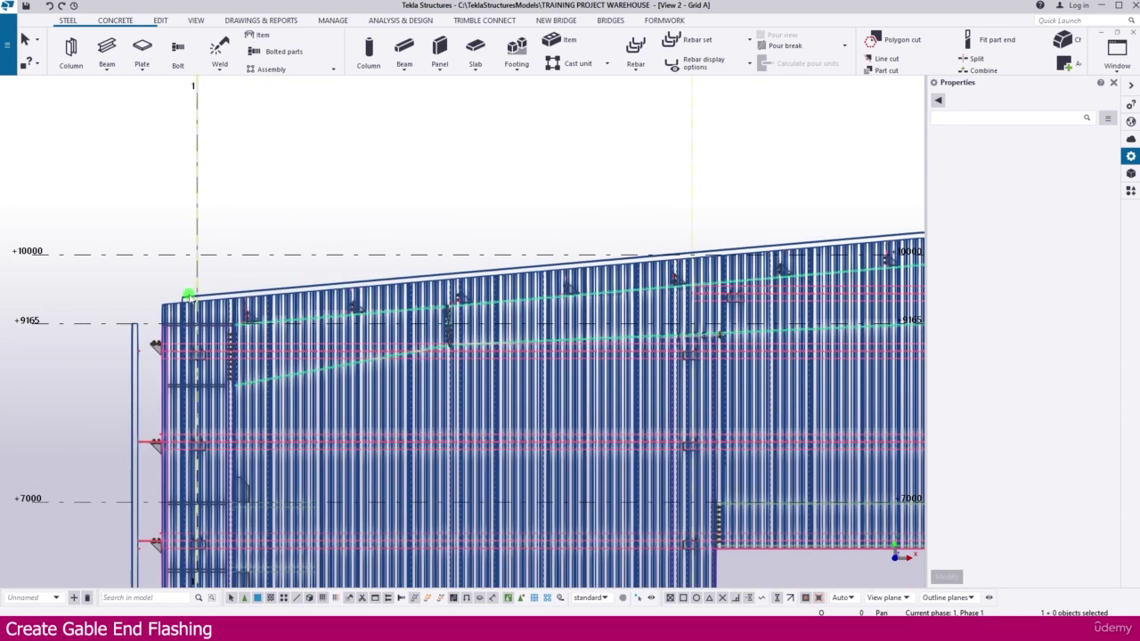
scroll(185, 300, down, 2)
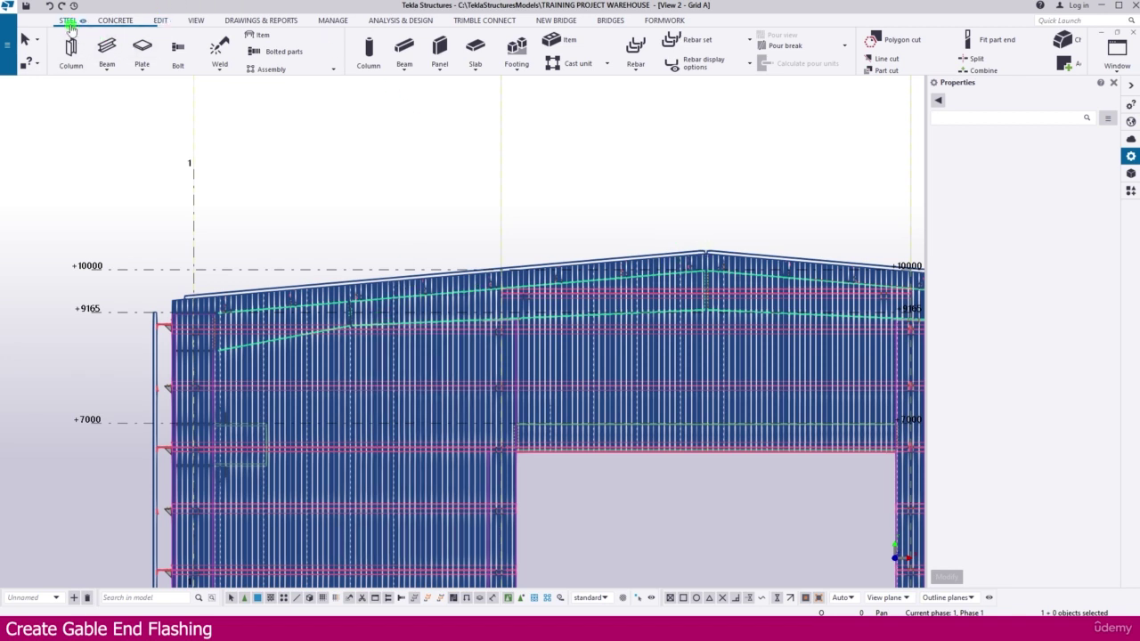
click(107, 68)
click(116, 86)
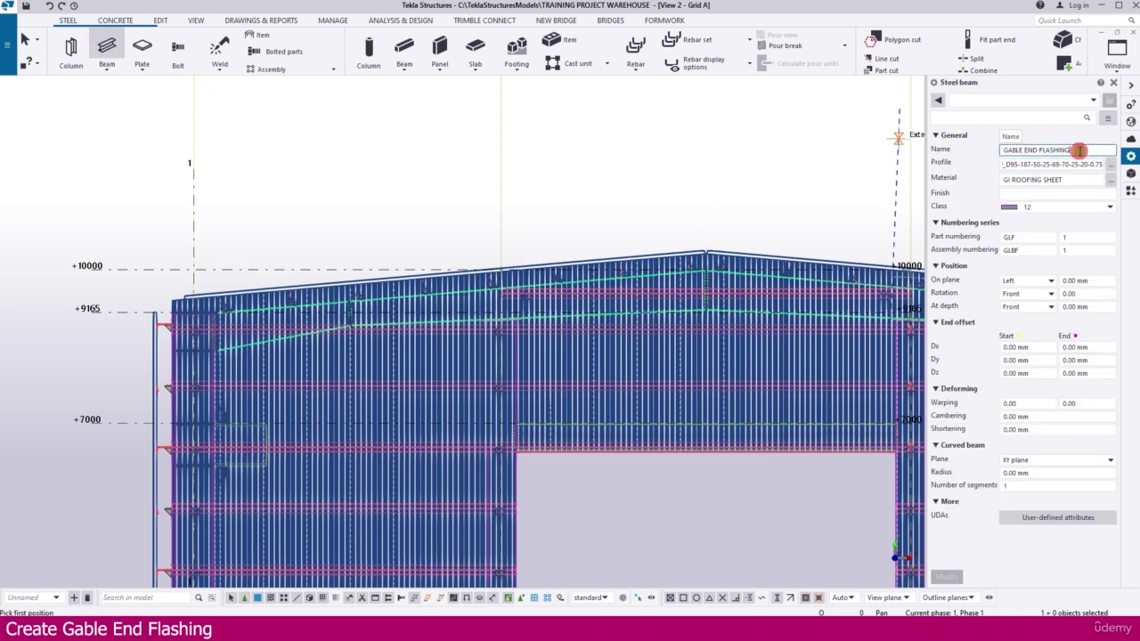
drag(1068, 149, 1000, 146)
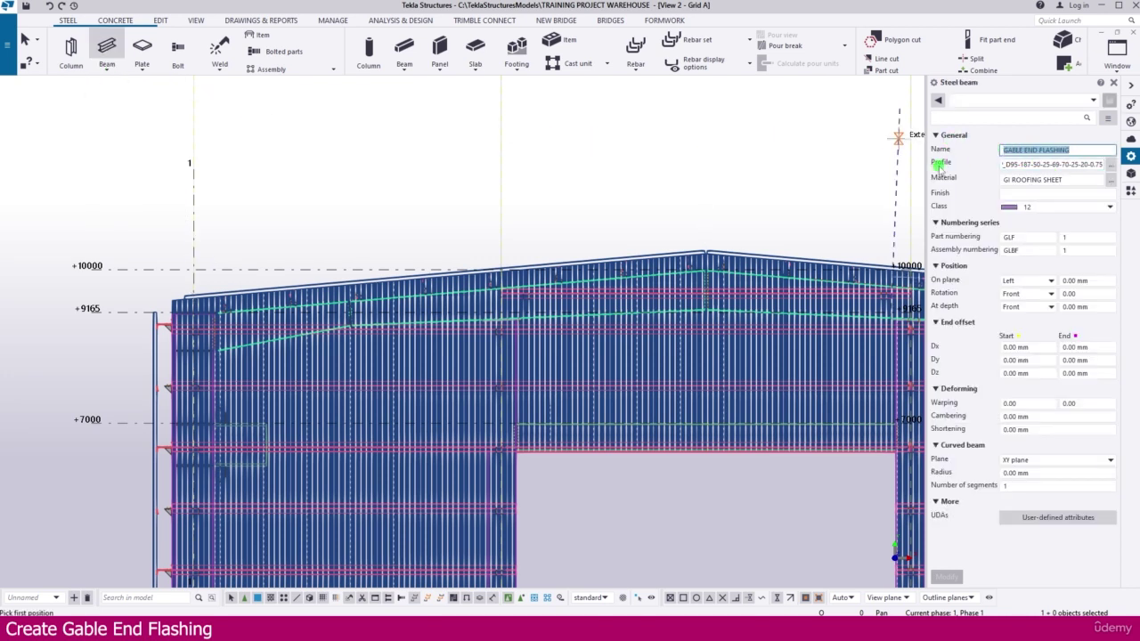
click(1110, 165)
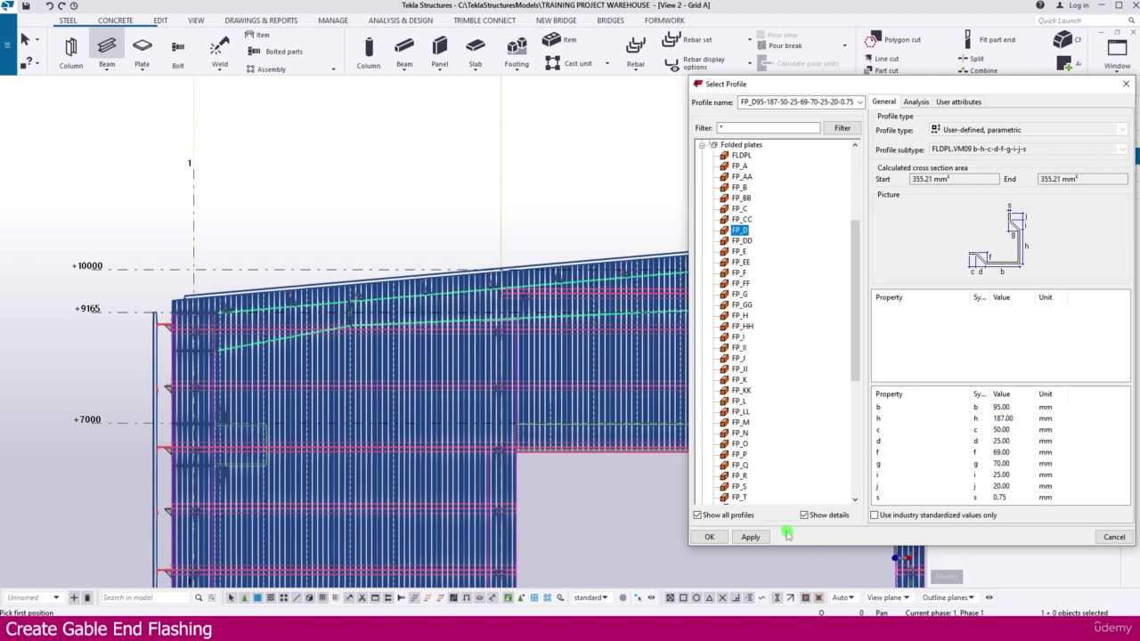
click(752, 537)
click(710, 537)
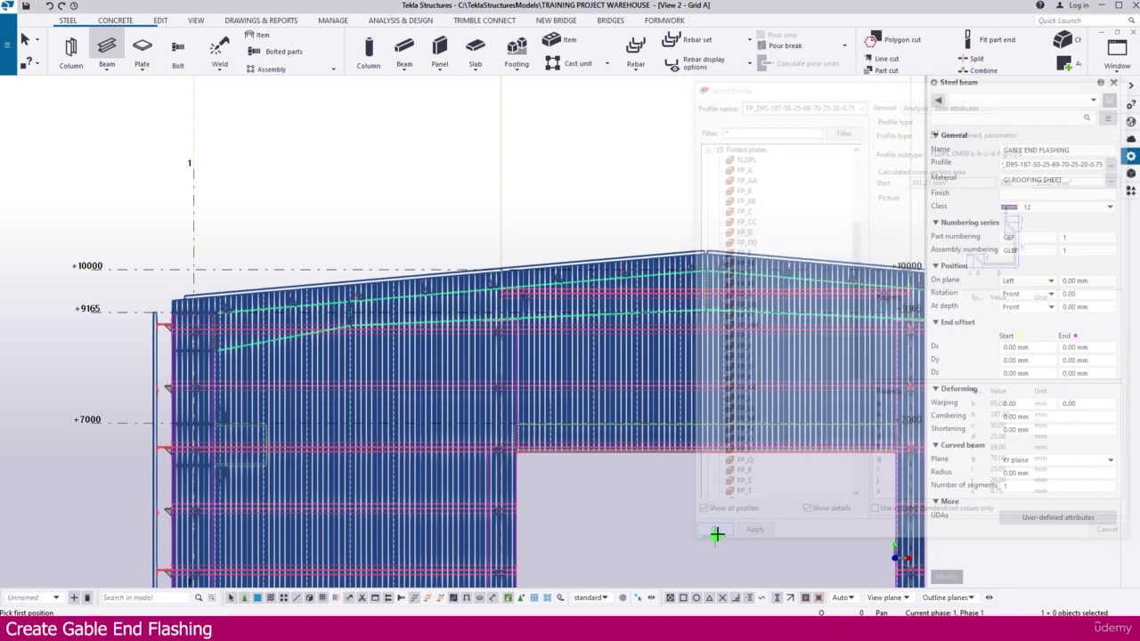
Check the flashing beam's material, finish, class and part numbering settings.
click(951, 180)
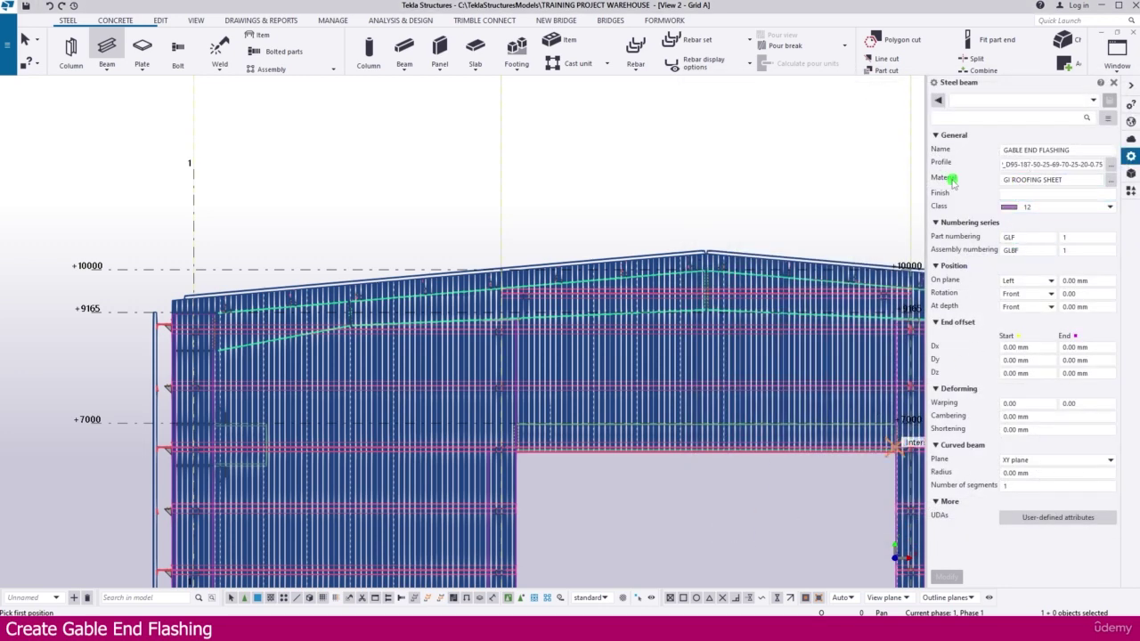
click(1023, 188)
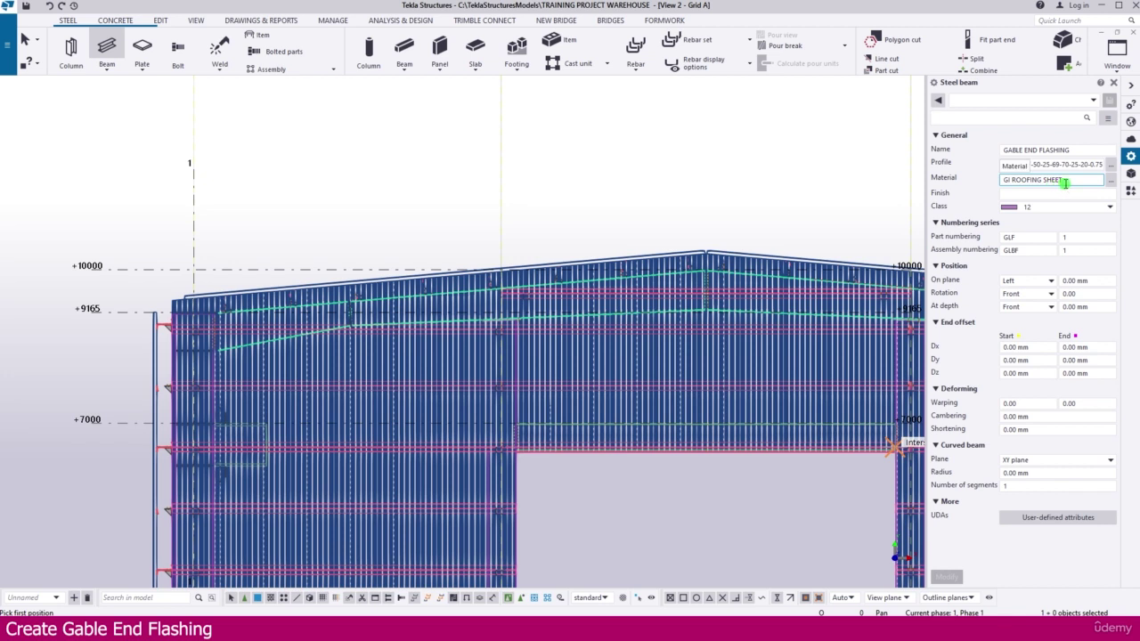
drag(1072, 179, 1038, 179)
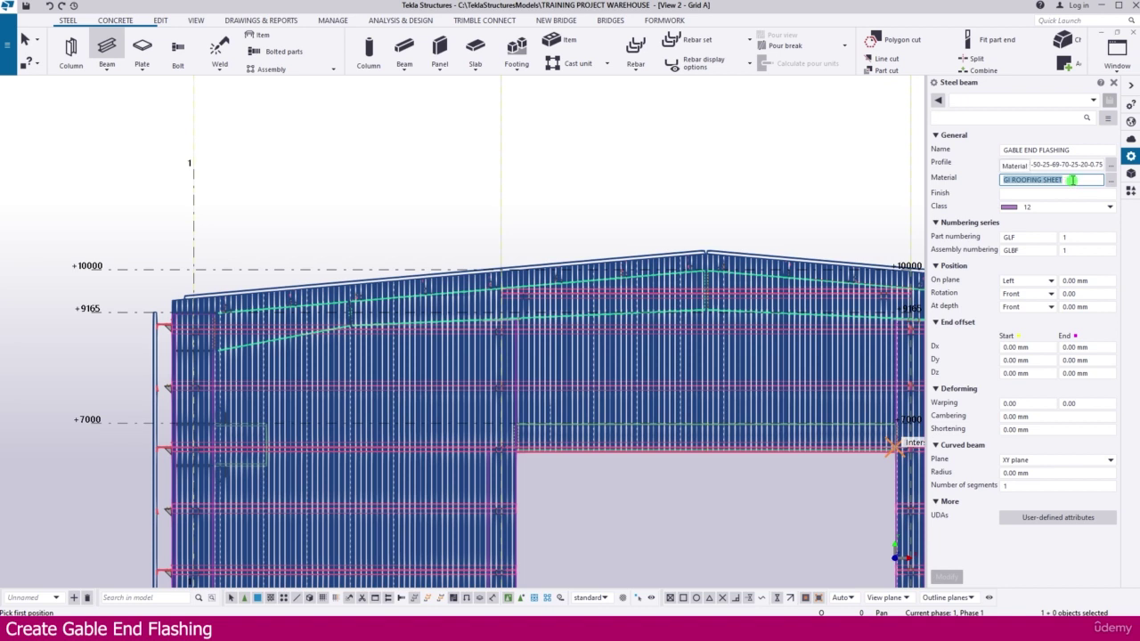
click(1032, 190)
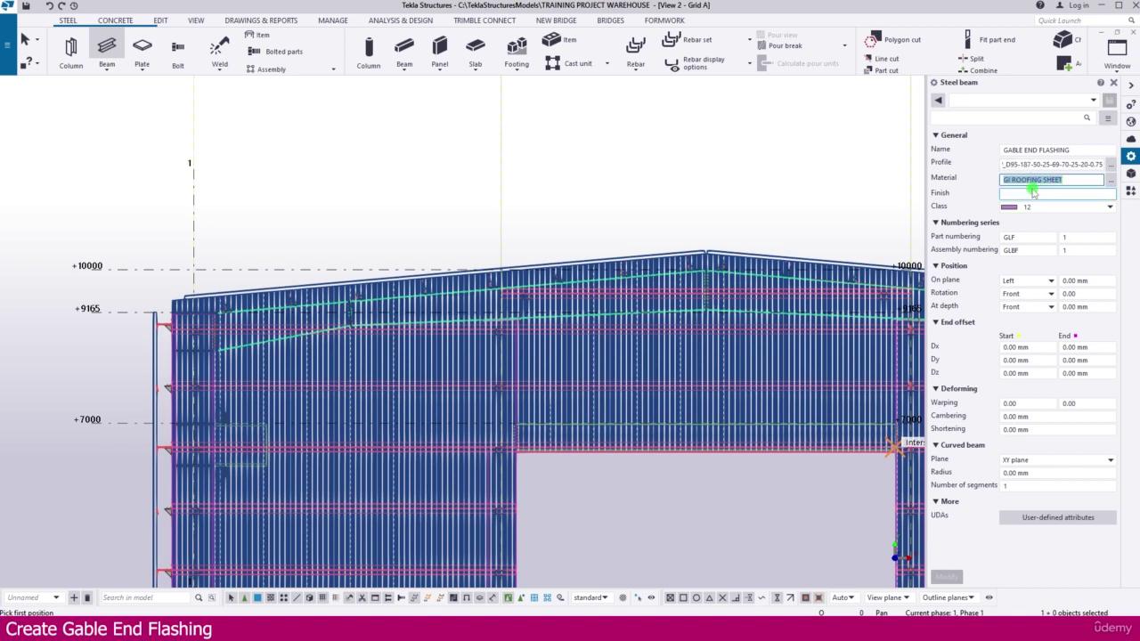
click(1023, 206)
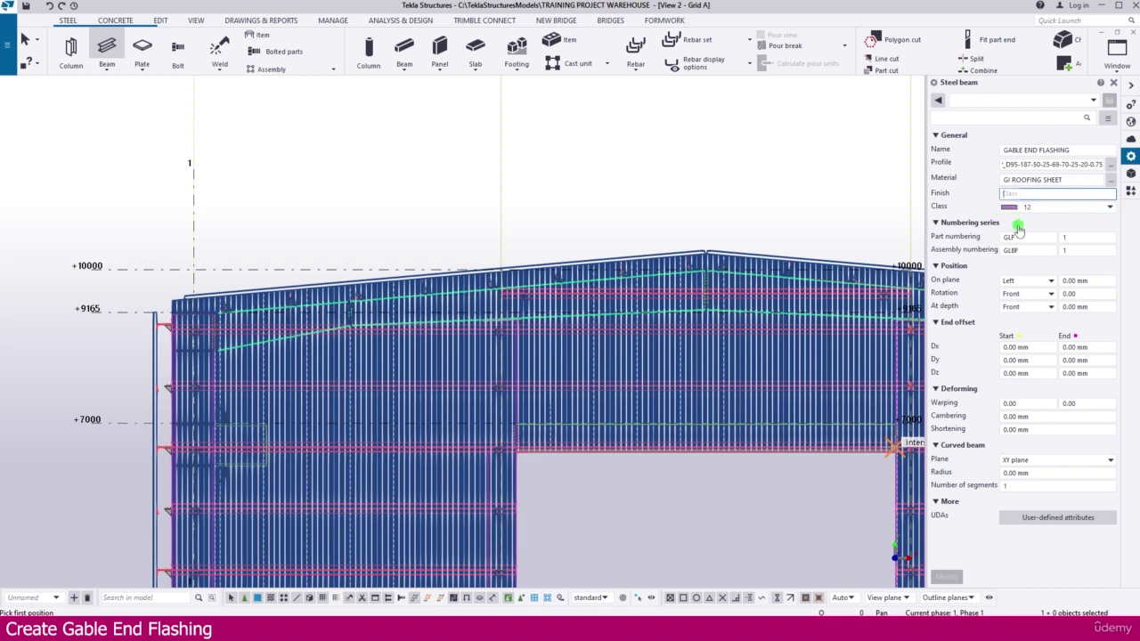
click(1018, 236)
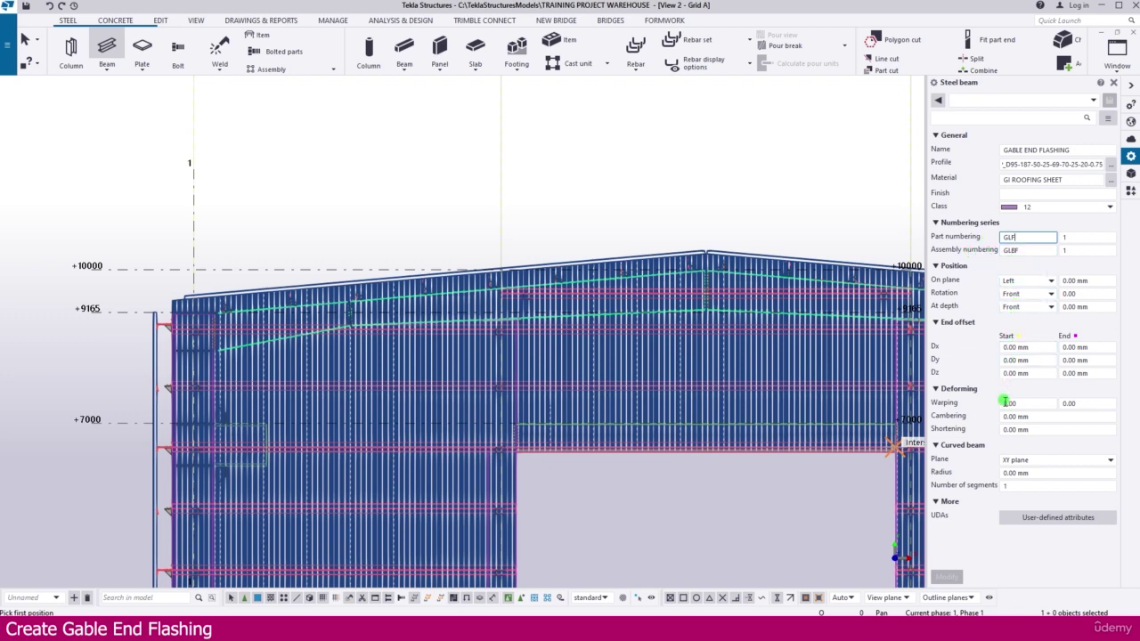
Place the gable end flashing beam along the sloped top edge of the wall cladding, from near grid 1 up to the ridge.
scroll(498, 329, up, 5)
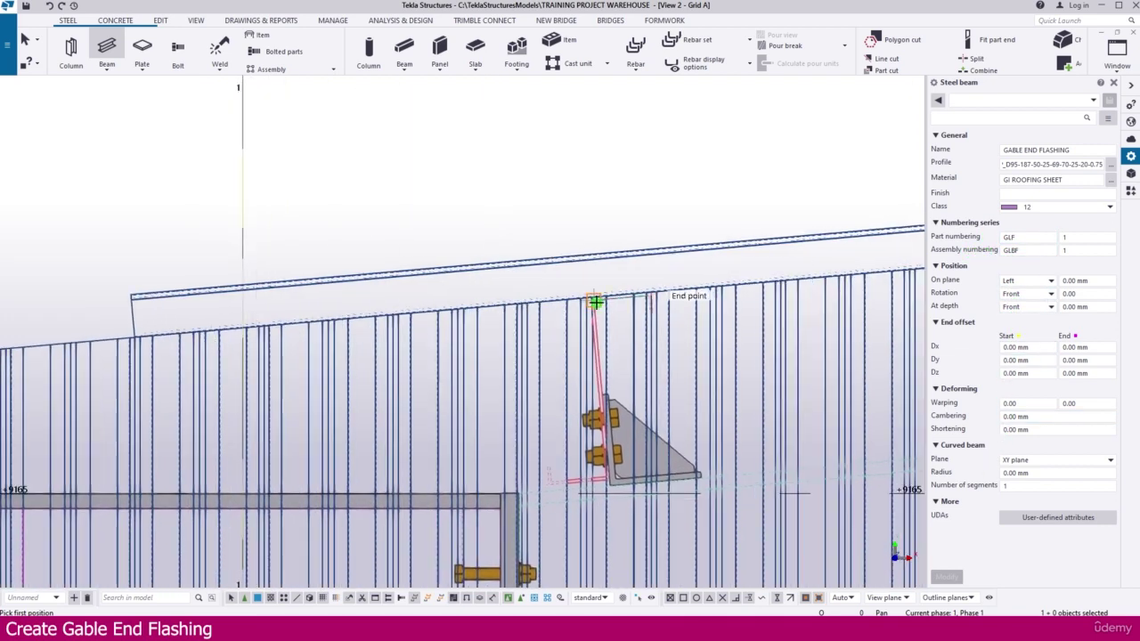
scroll(601, 299, up, 4)
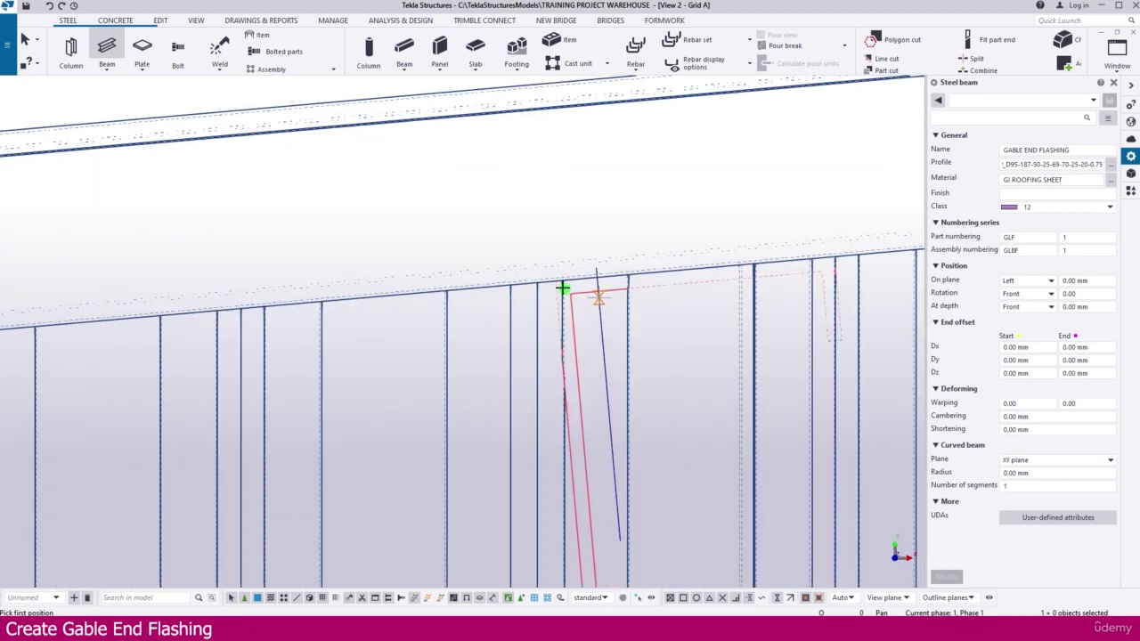
click(554, 282)
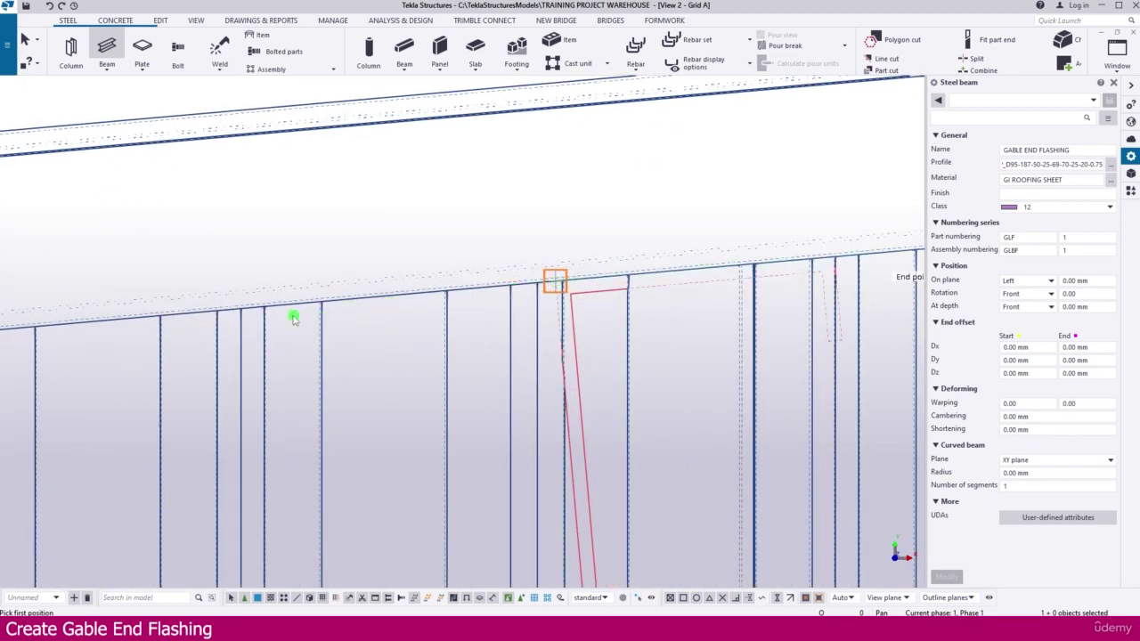
scroll(287, 316, down, 6)
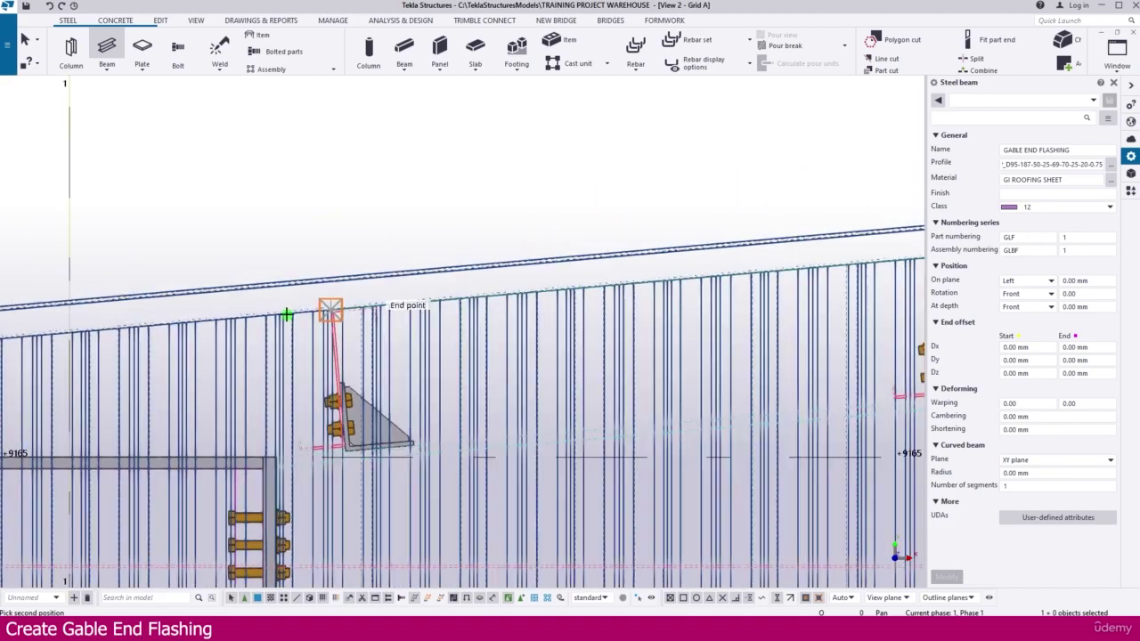
scroll(285, 312, down, 4)
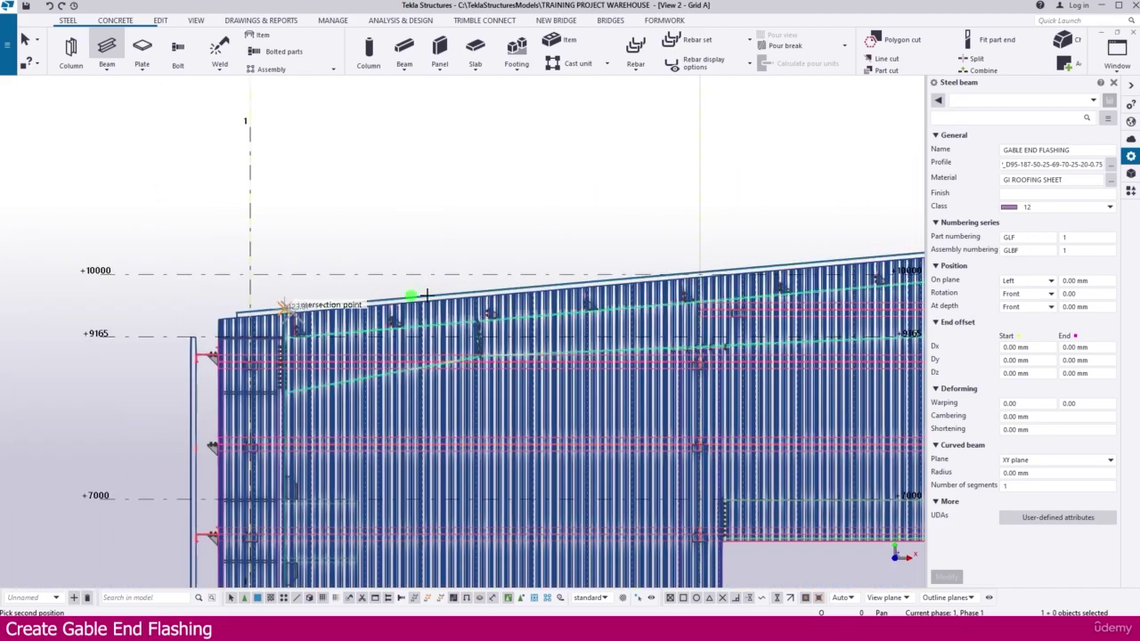
middle_drag(773, 288, 480, 313)
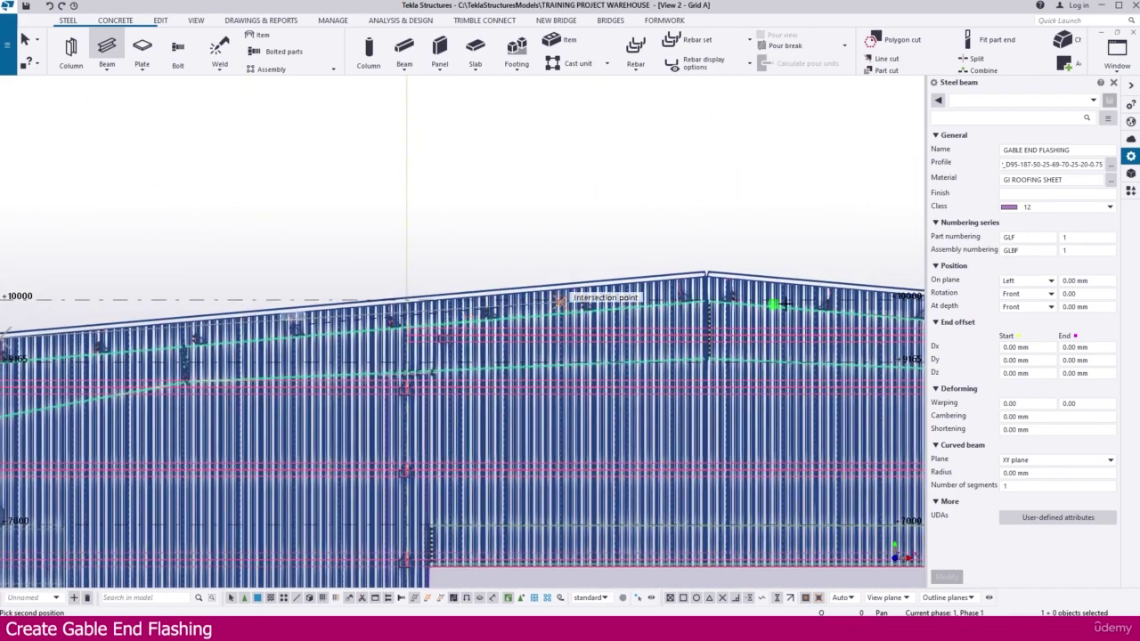
scroll(689, 299, up, 8)
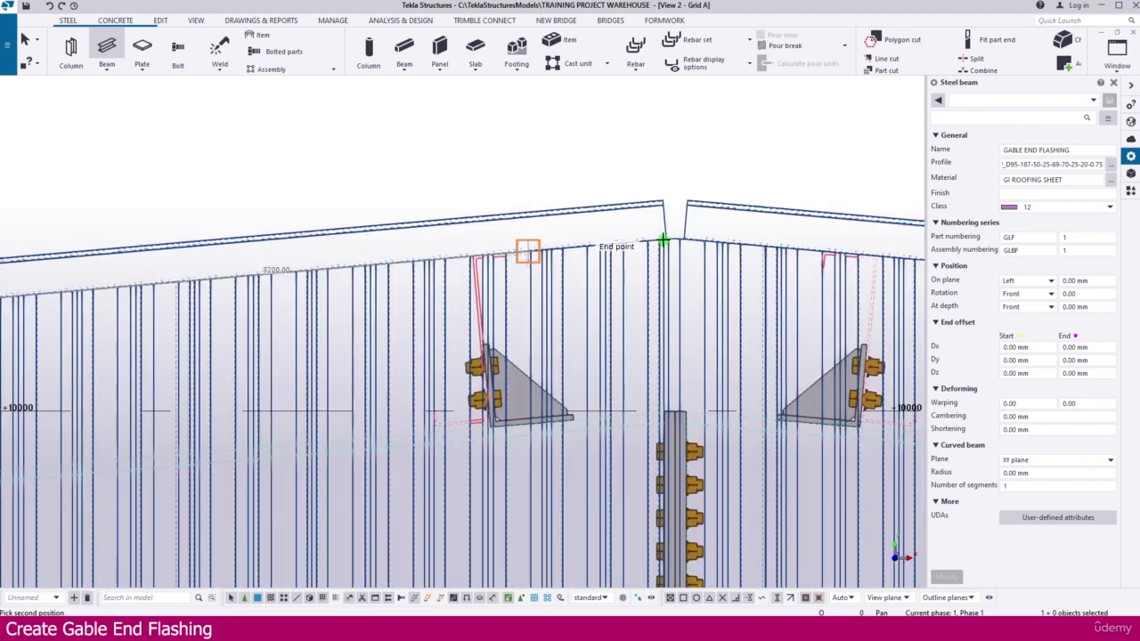
scroll(664, 239, up, 4)
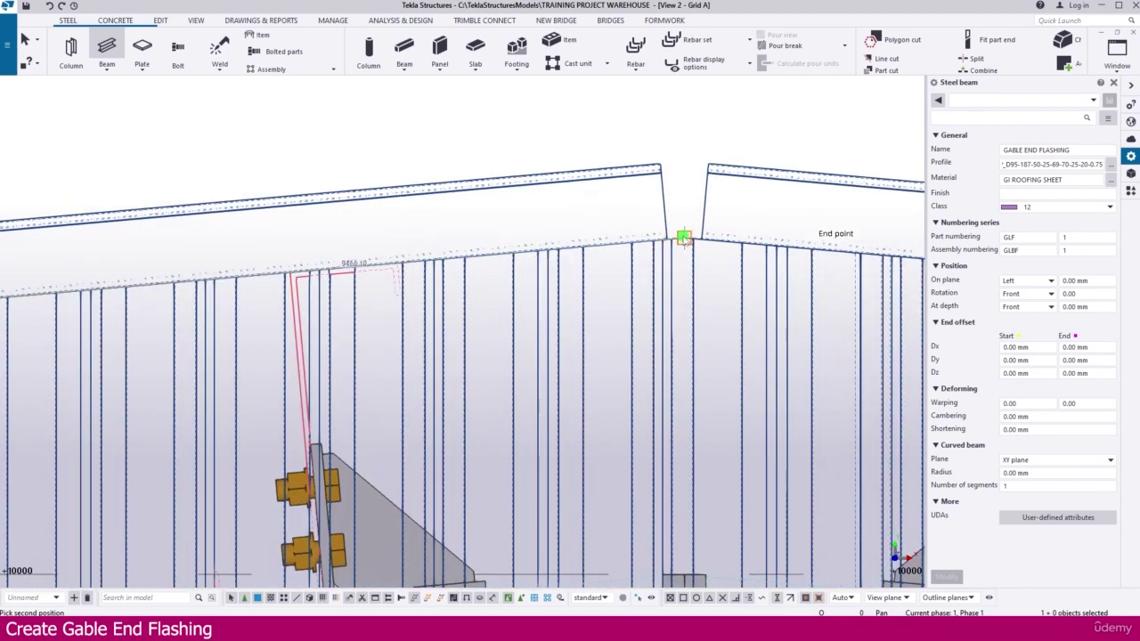
click(683, 238)
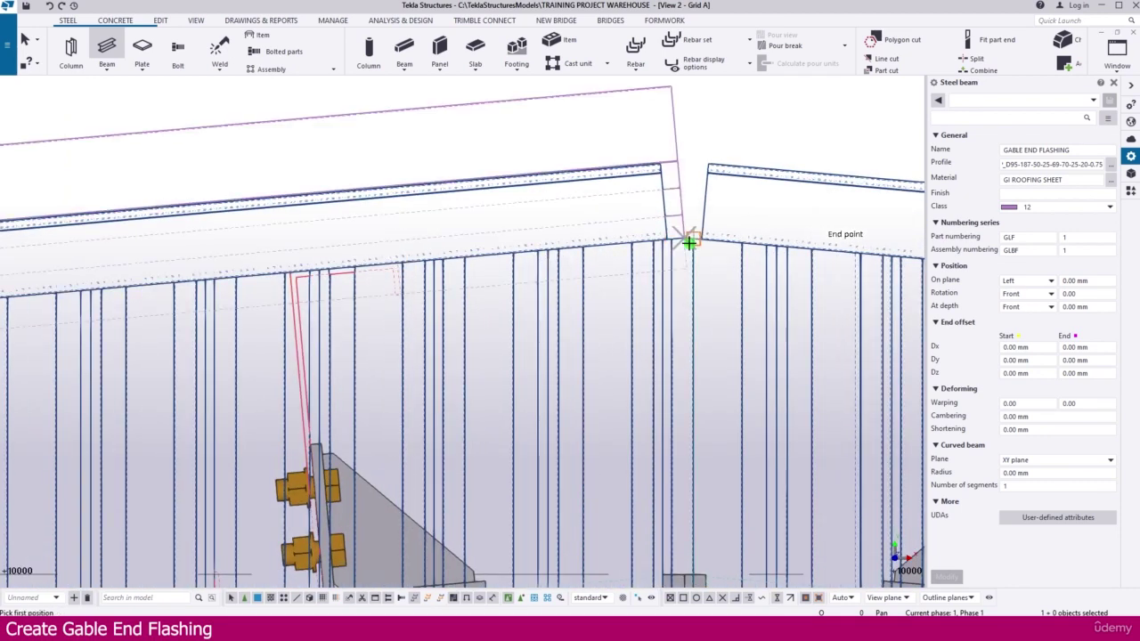
scroll(688, 243, down, 2)
key(Escape)
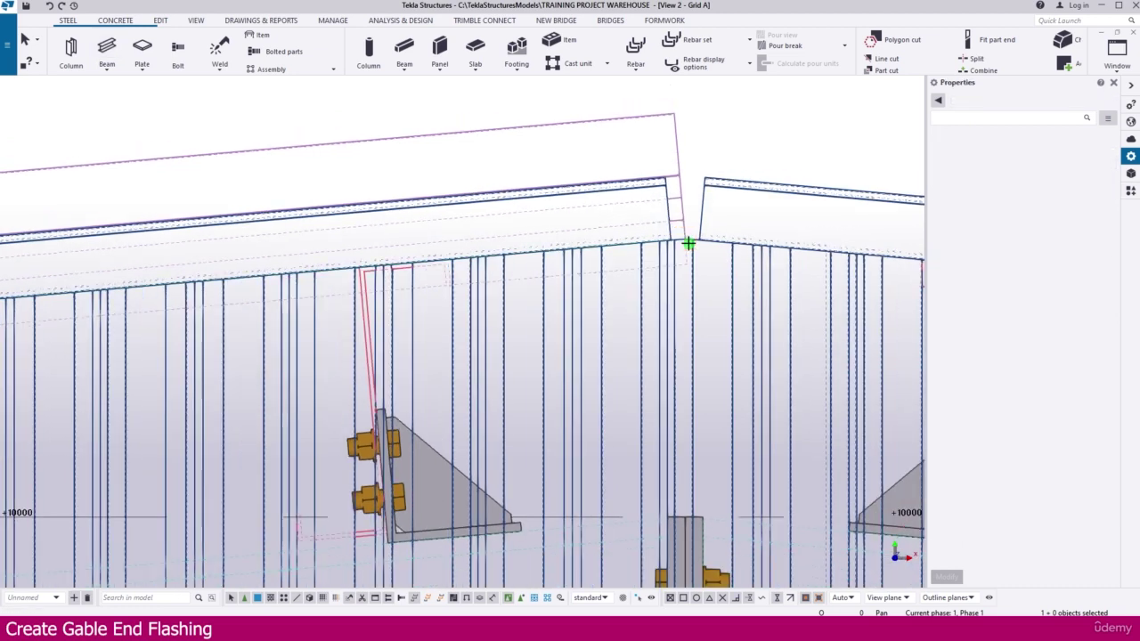
Select the new gable end flashing in the isometric view and examine its position at the ridge end.
key(ctrl+Tab)
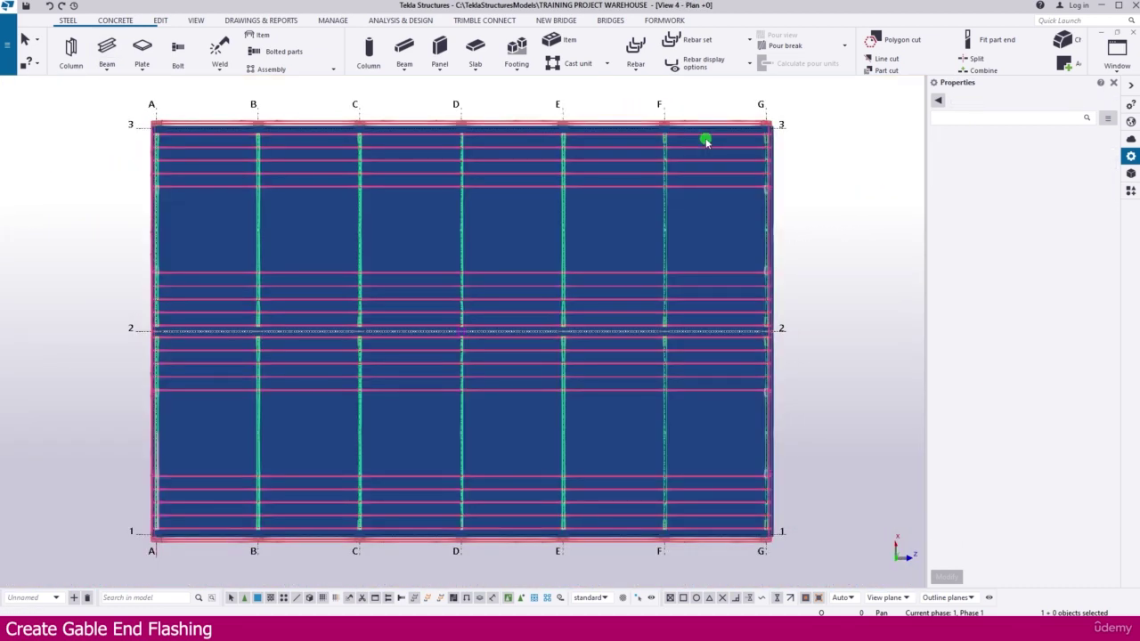
key(ctrl+Tab)
scroll(671, 265, up, 5)
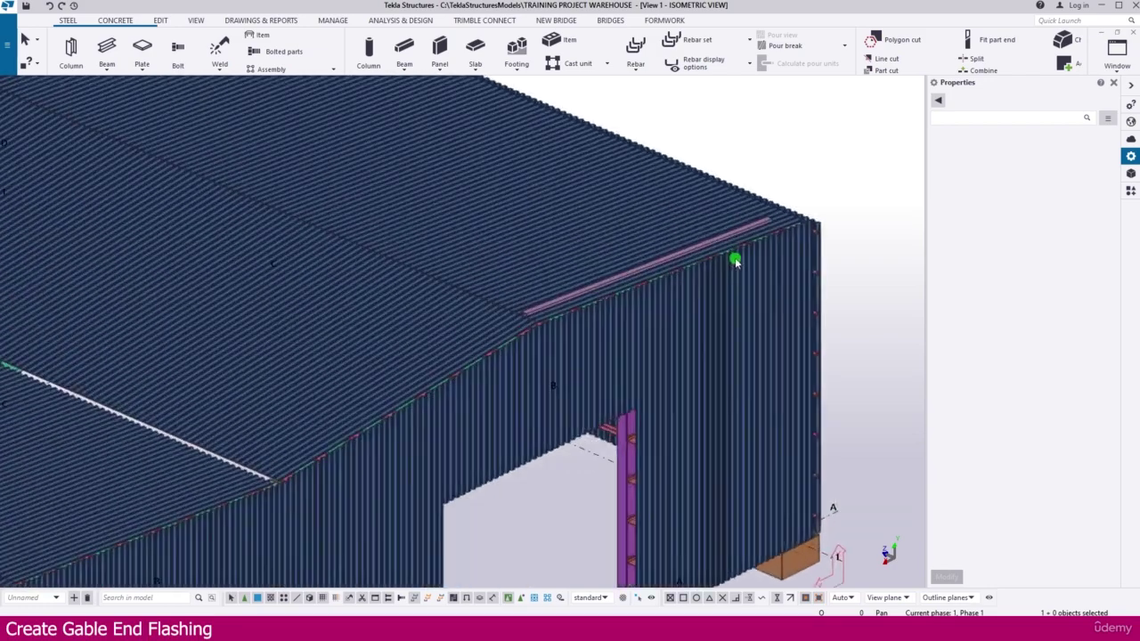
scroll(685, 257, up, 5)
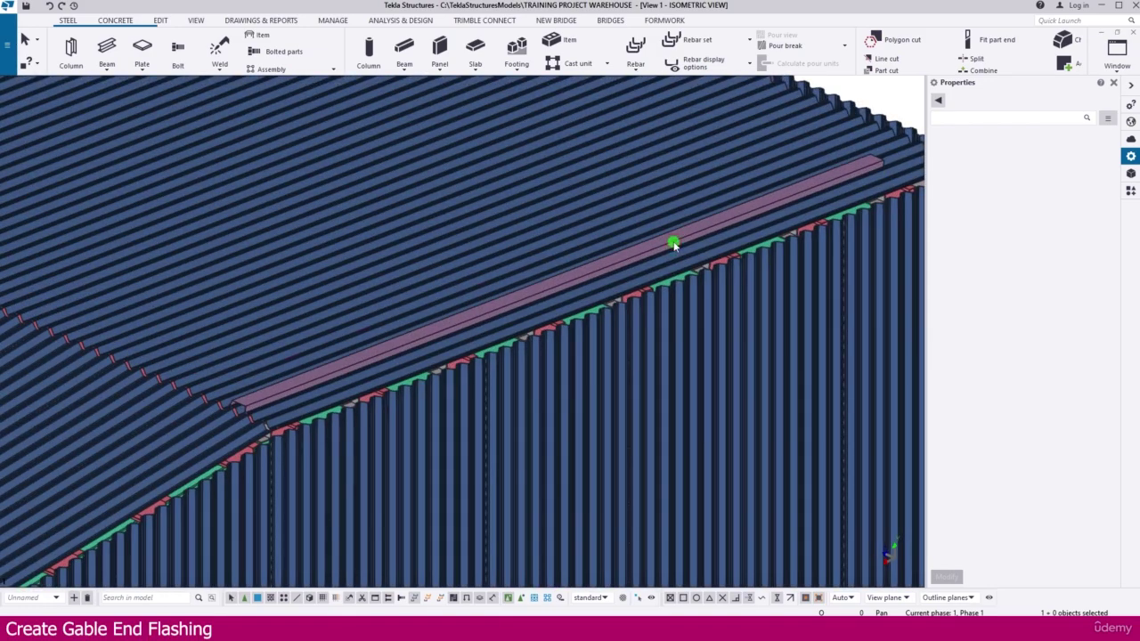
click(673, 242)
scroll(242, 410, up, 6)
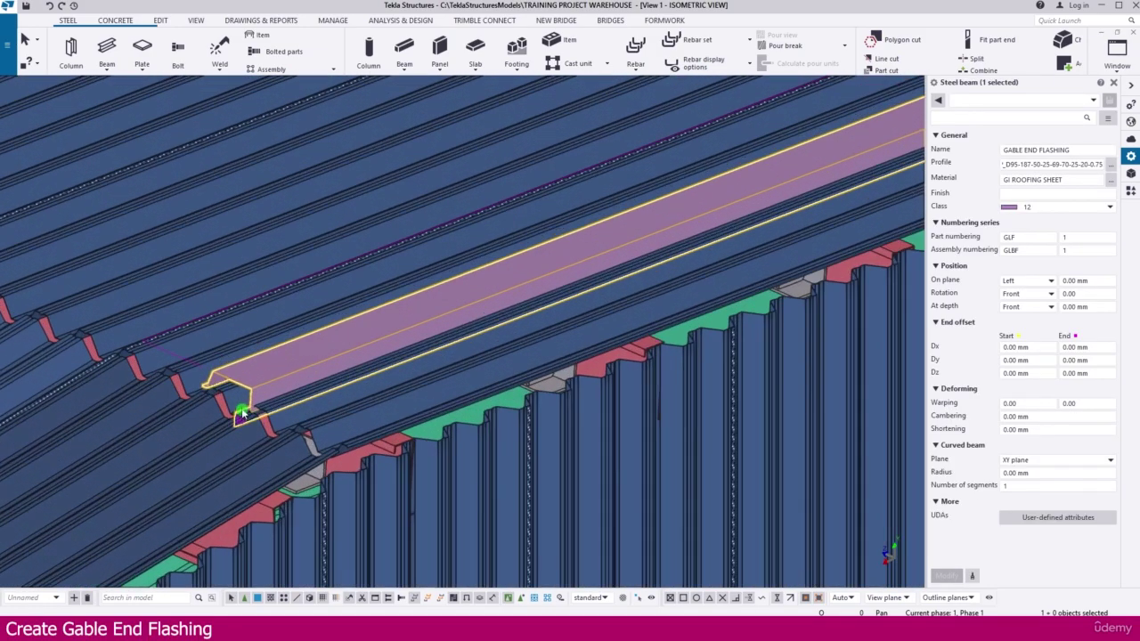
scroll(241, 410, down, 8)
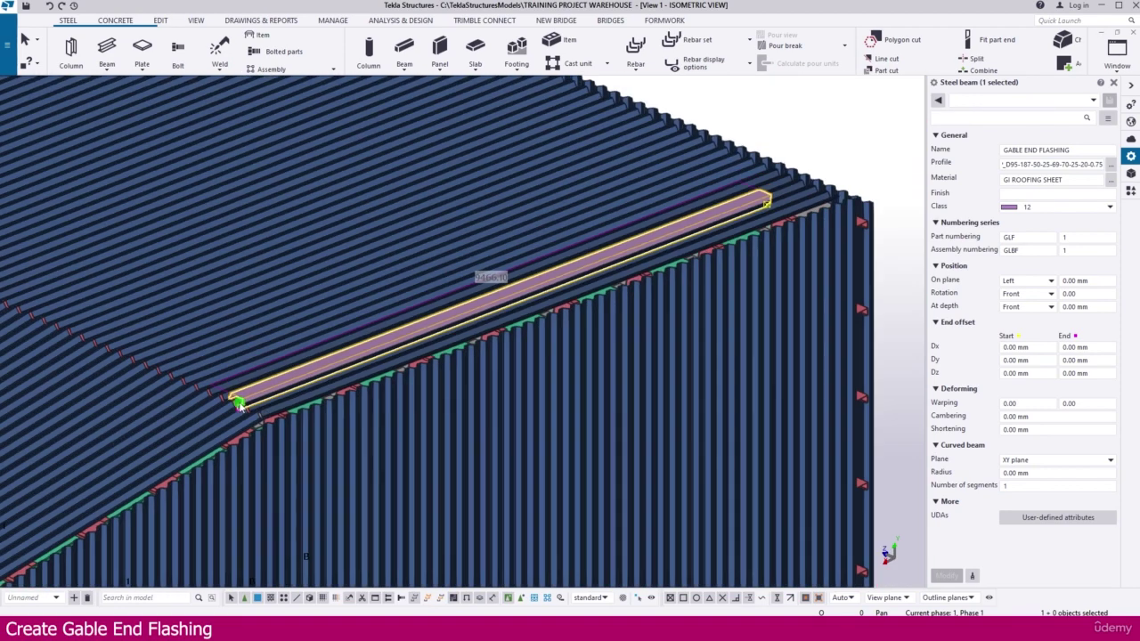
click(239, 405)
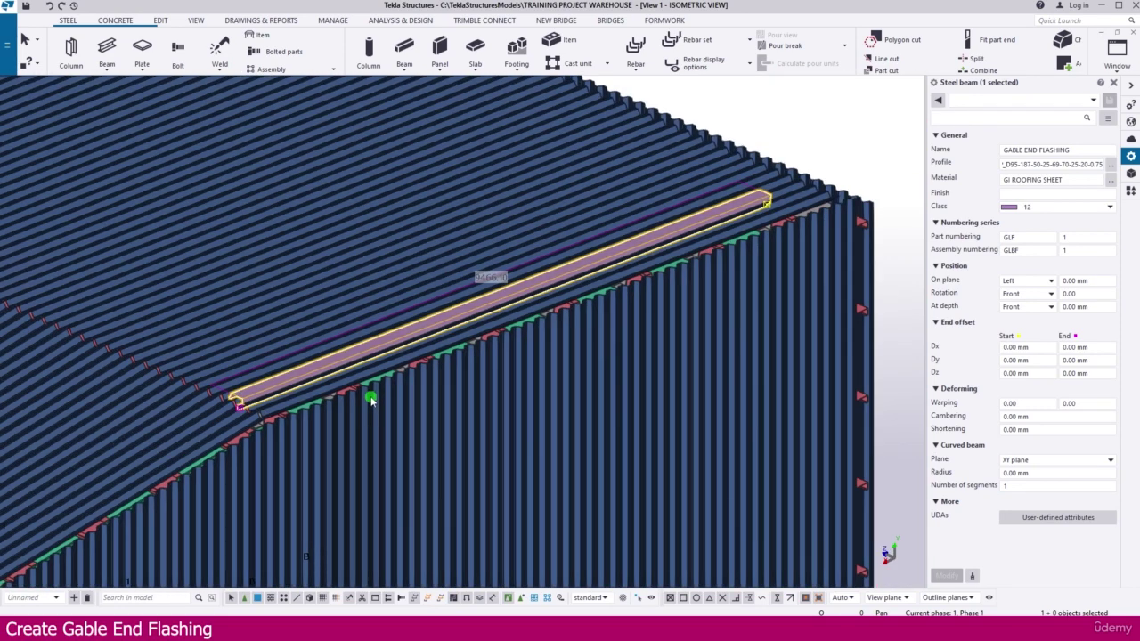
Move the gable end flashing from the inner corner of its folded lip to the matching valley corner of the outermost roof sheet at the eave.
key(v)
ctrl+middle_drag(290, 399, 181, 399)
ctrl+middle_drag(297, 403, 303, 376)
scroll(196, 450, up, 7)
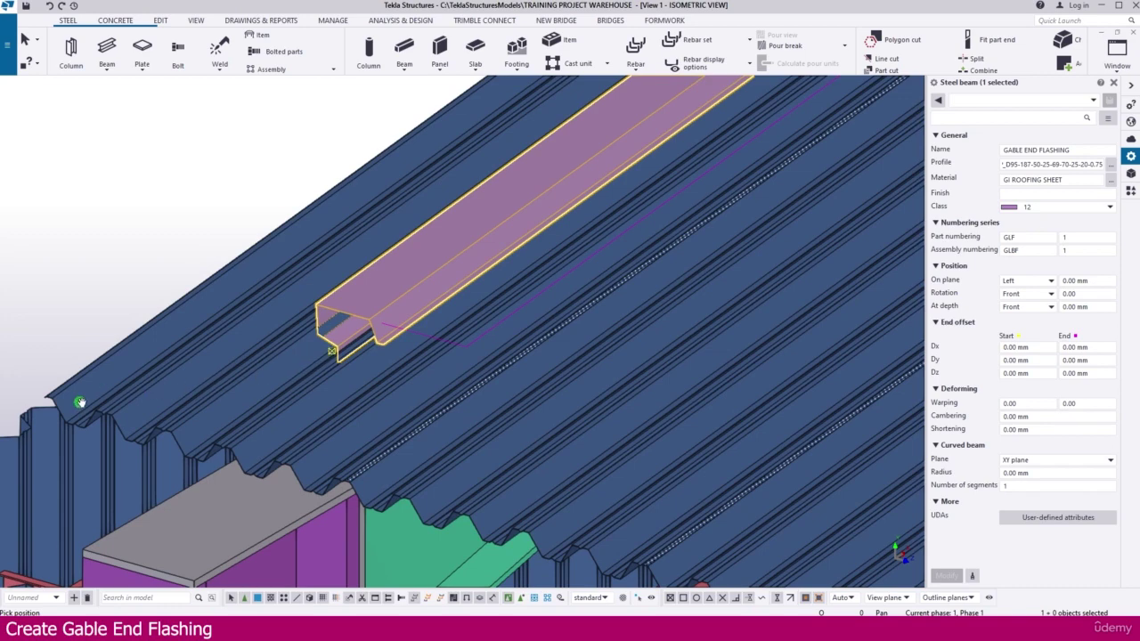
scroll(293, 344, up, 3)
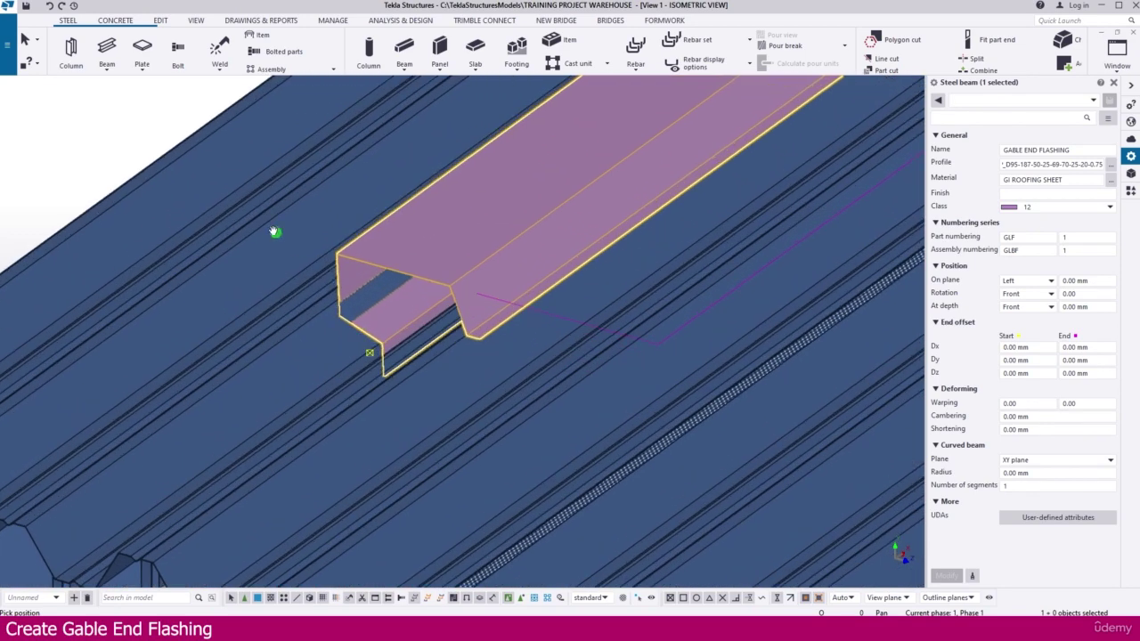
scroll(329, 227, up, 2)
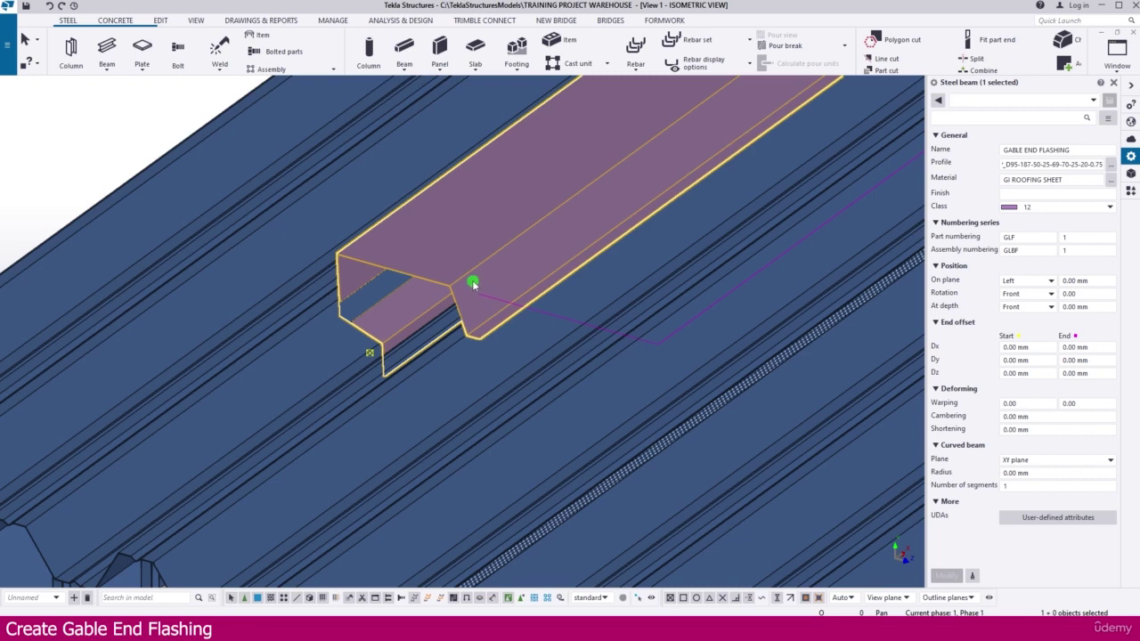
right_click(472, 283)
click(503, 362)
scroll(478, 327, up, 6)
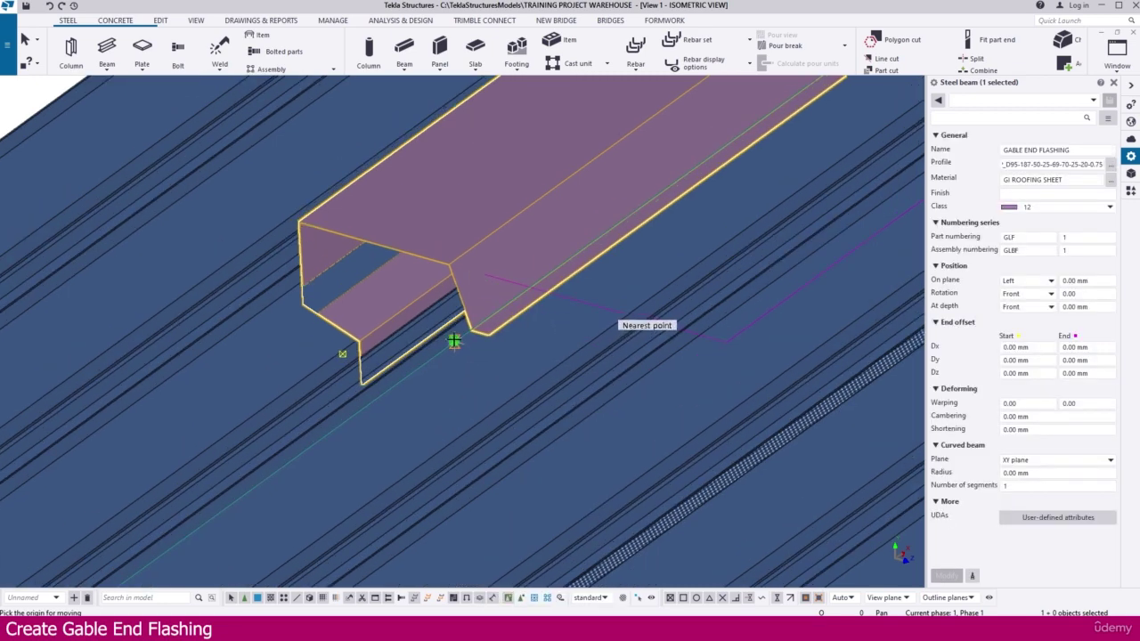
scroll(496, 328, up, 1)
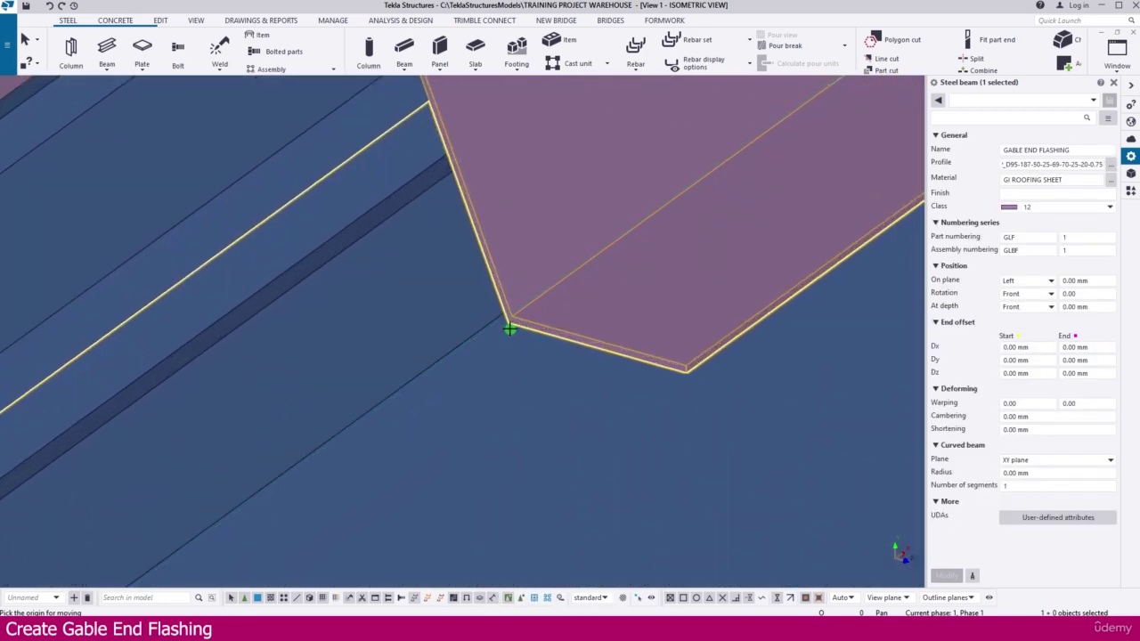
click(507, 323)
scroll(687, 239, down, 8)
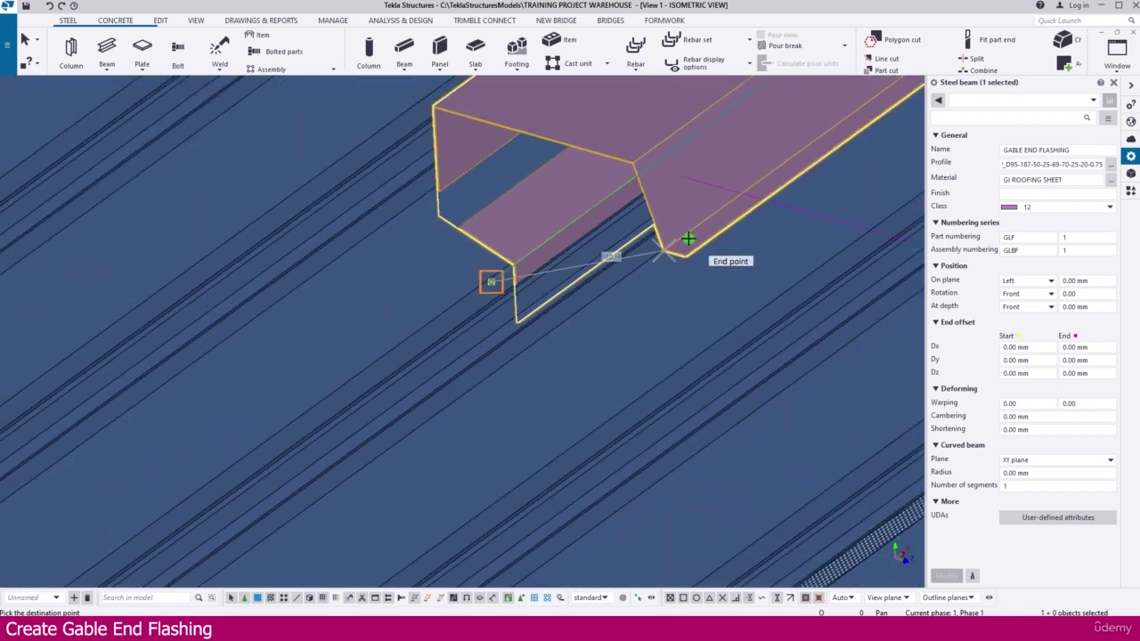
scroll(234, 356, up, 6)
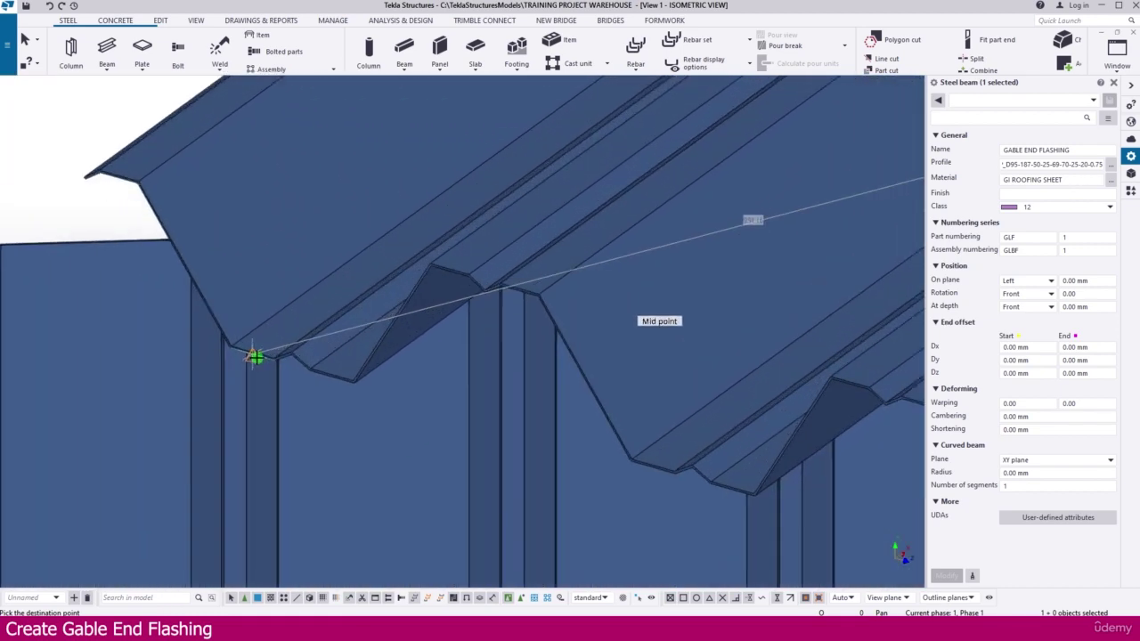
scroll(236, 343, up, 4)
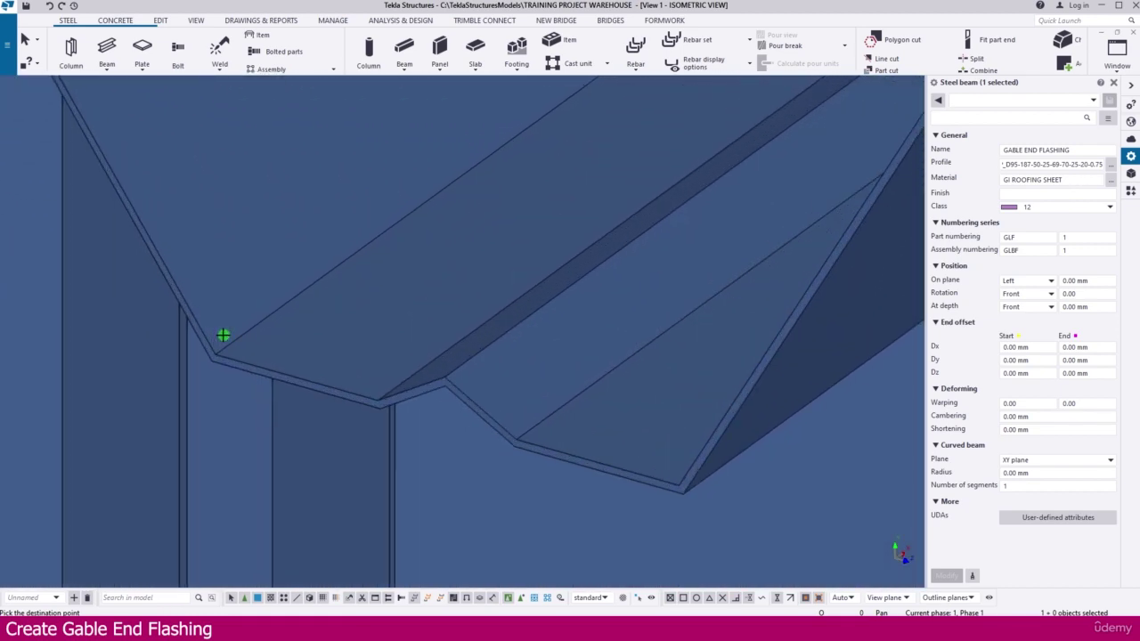
click(217, 353)
scroll(330, 318, down, 5)
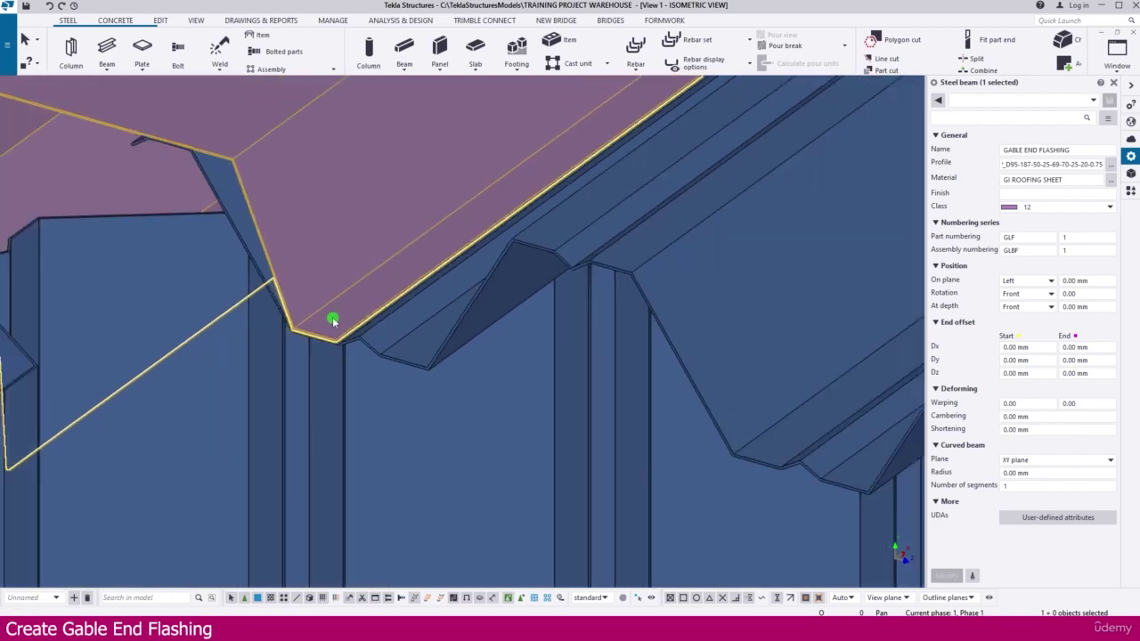
Examine the moved flashing at the eave corner and along the roof slope in the Grid A view, up to its ridge end.
scroll(332, 321, down, 2)
ctrl+middle_drag(322, 326, 560, 406)
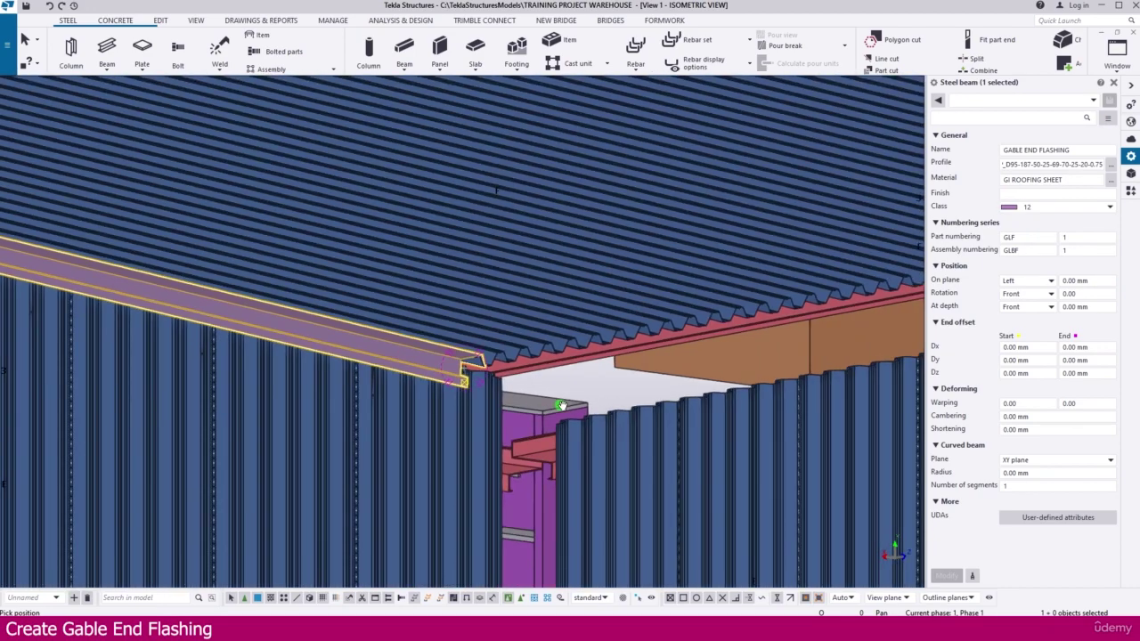
scroll(560, 406, down, 5)
key(ctrl+Tab)
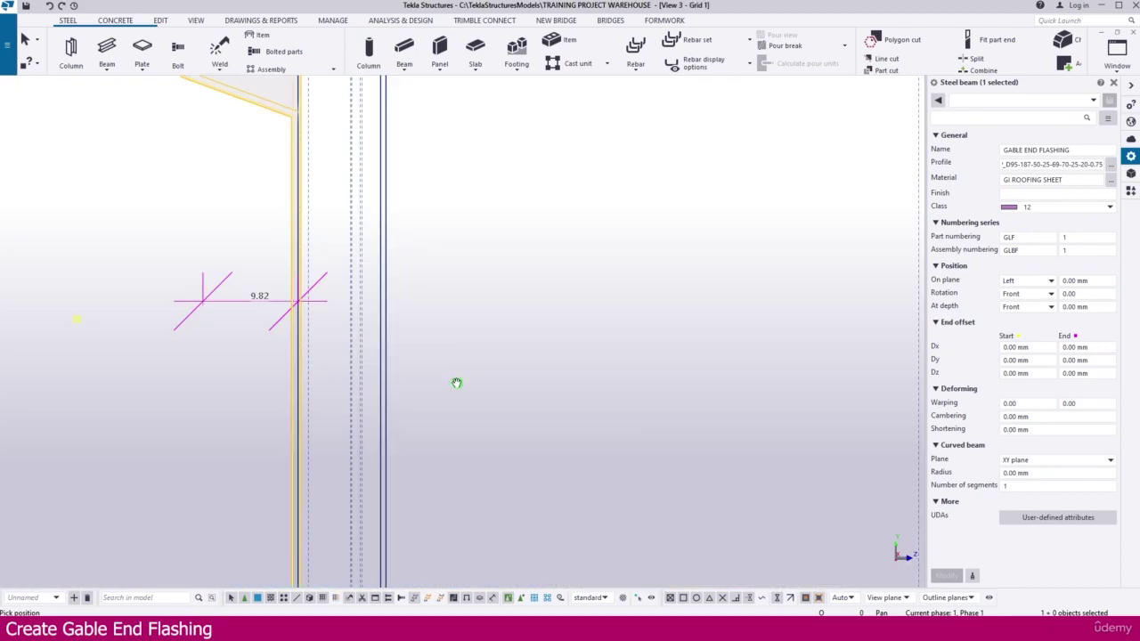
key(ctrl+Tab)
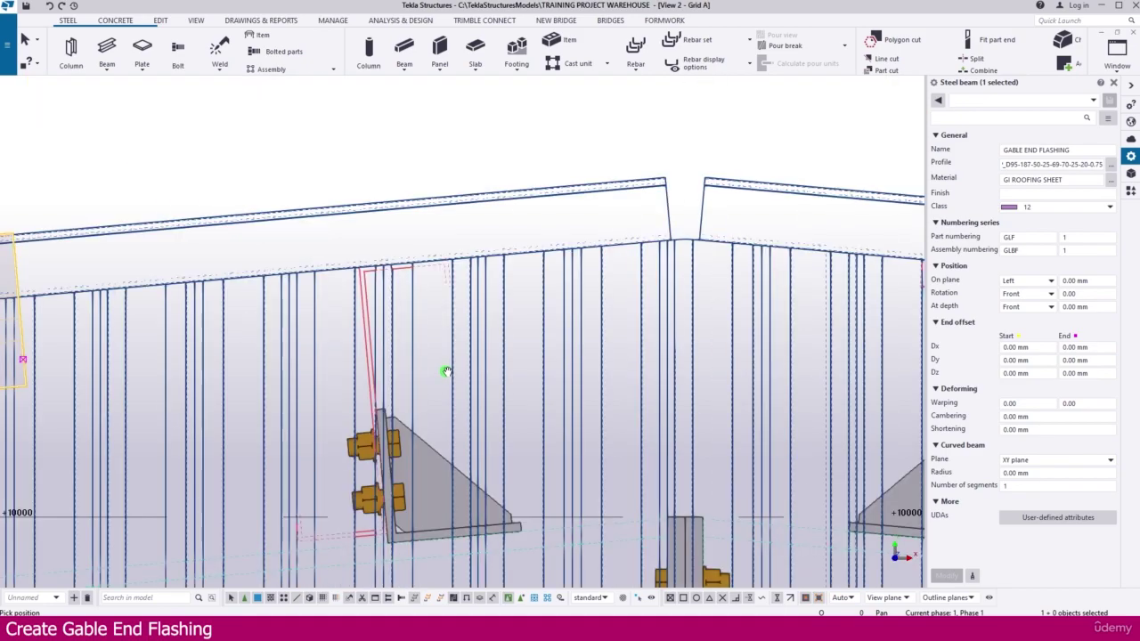
scroll(445, 371, down, 5)
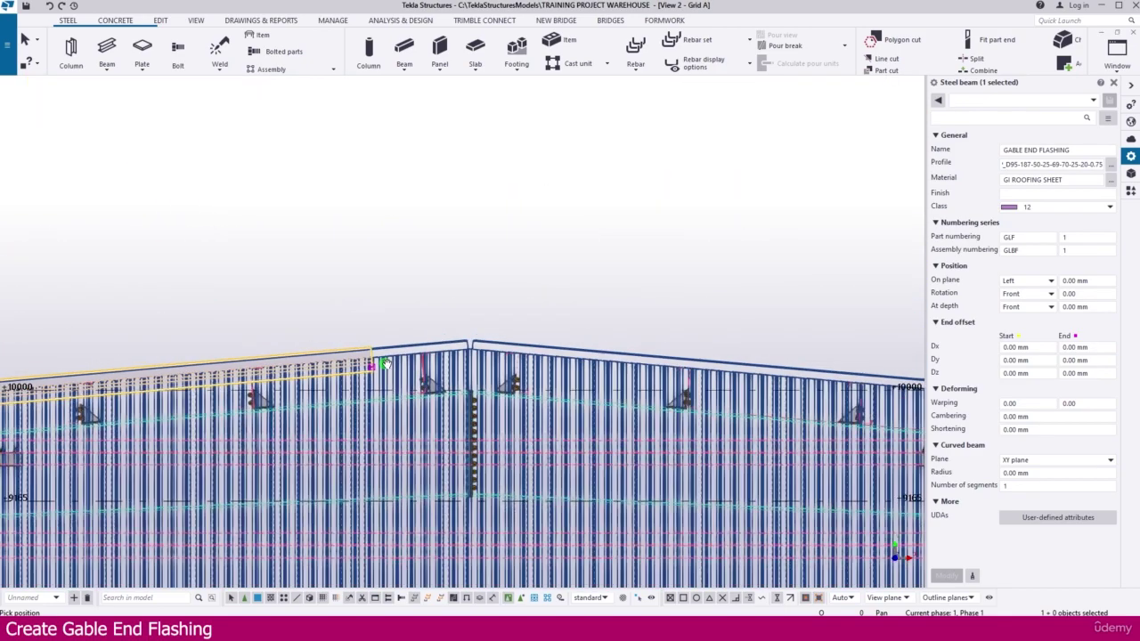
scroll(386, 363, down, 2)
middle_drag(180, 379, 509, 310)
scroll(271, 356, down, 1)
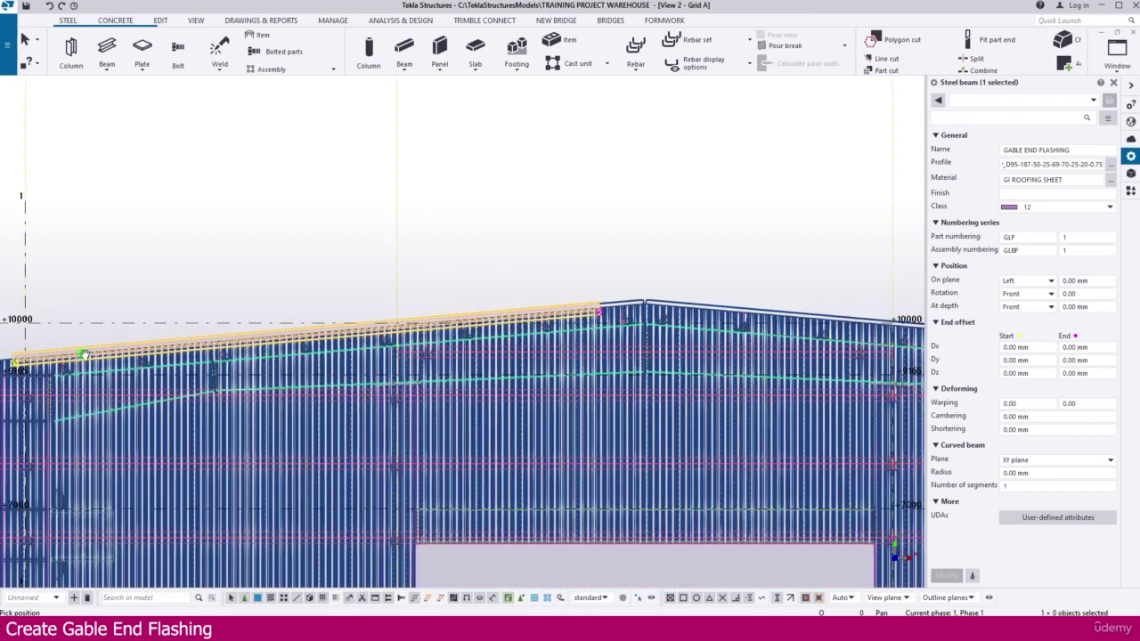
middle_drag(83, 354, 129, 342)
scroll(734, 251, up, 5)
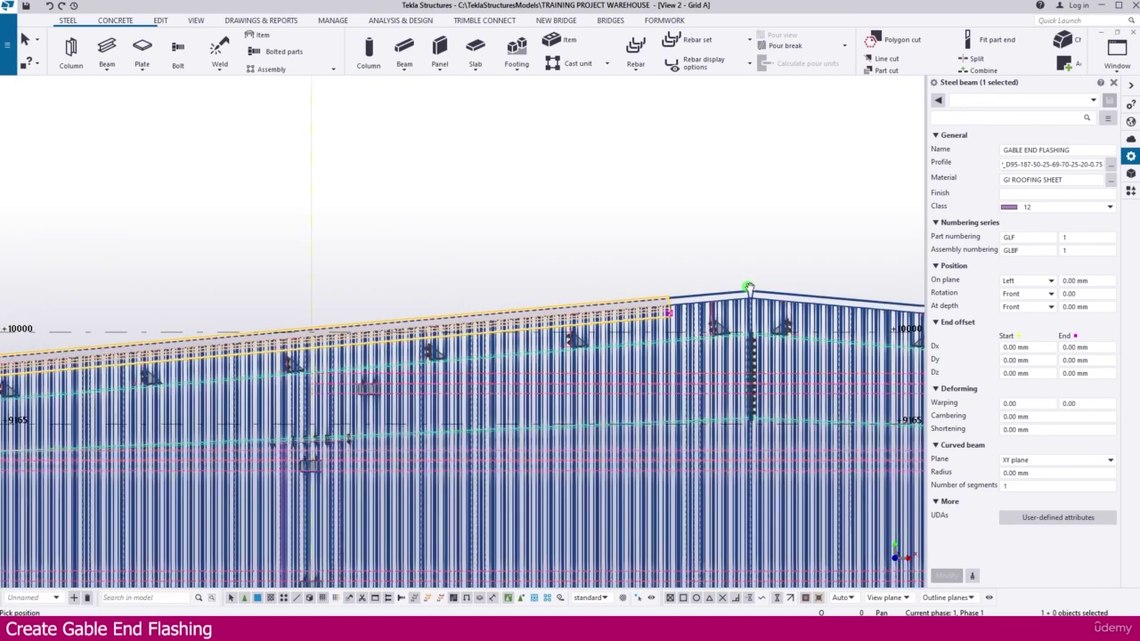
scroll(659, 335, up, 3)
middle_drag(599, 327, 471, 325)
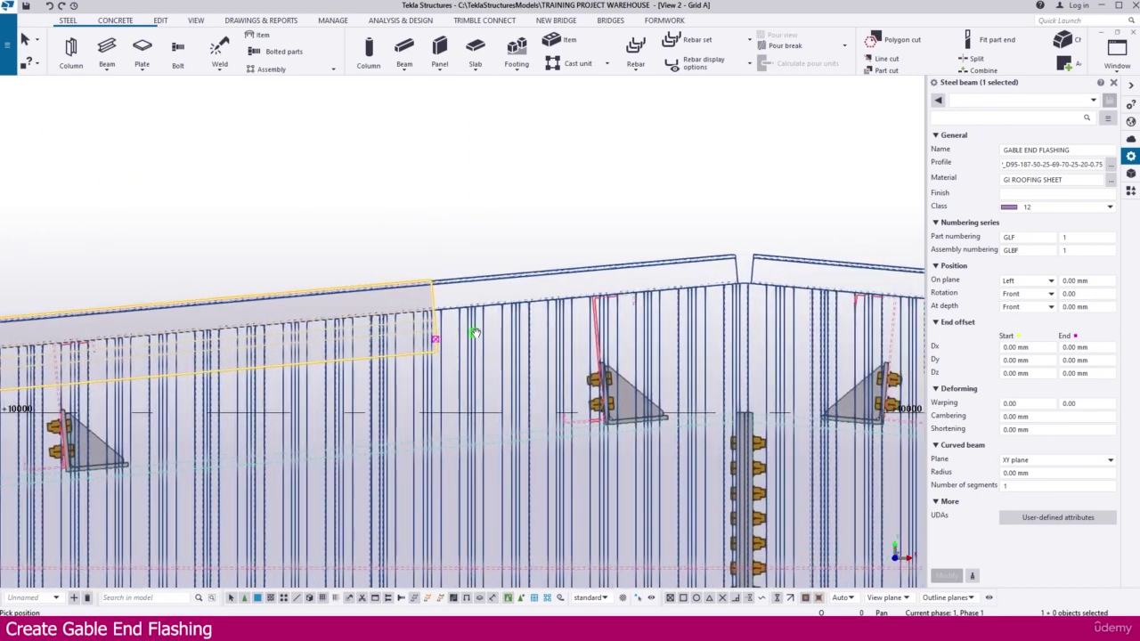
scroll(441, 298, up, 3)
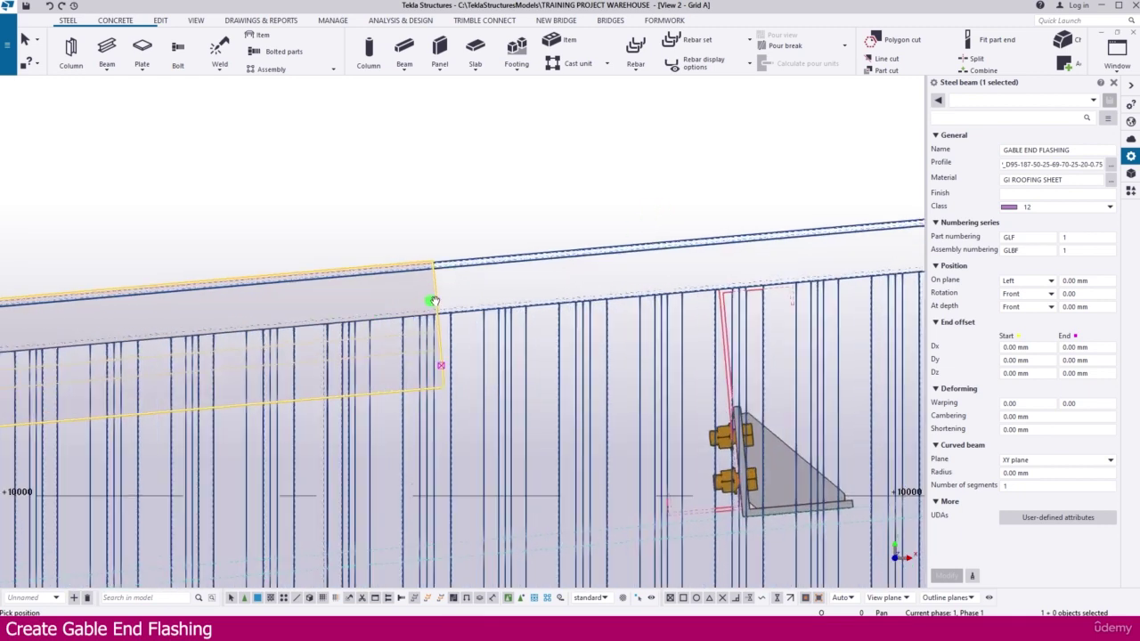
Move the flashing's end handle from where its end meets the top of the wall cladding to the cladding's peak at the ridge.
click(440, 216)
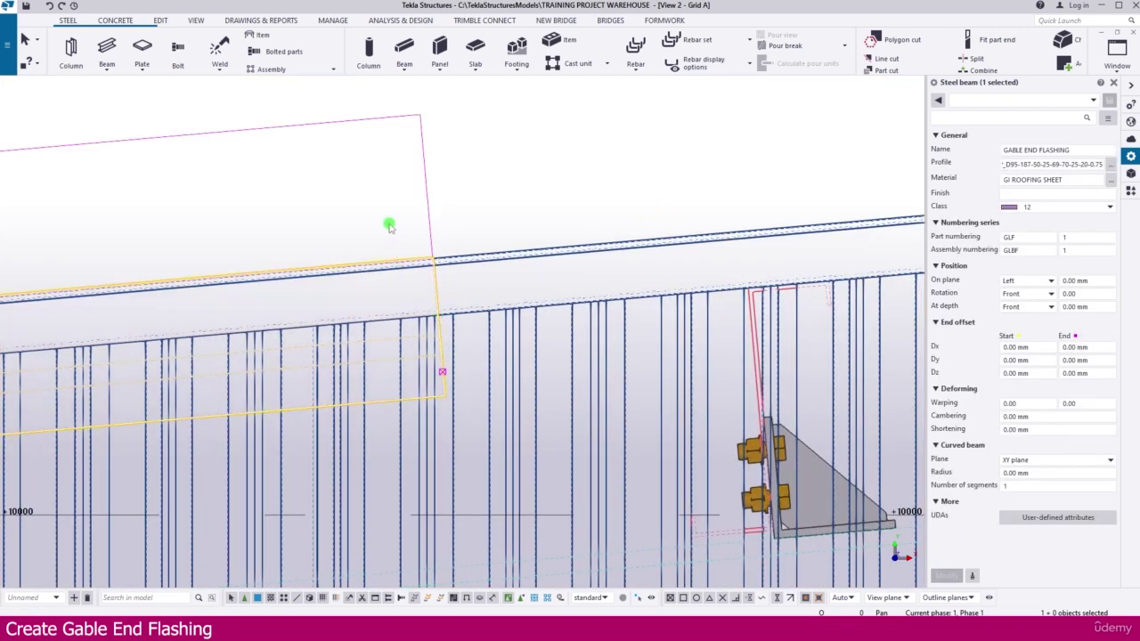
drag(381, 216, 523, 395)
right_click(468, 210)
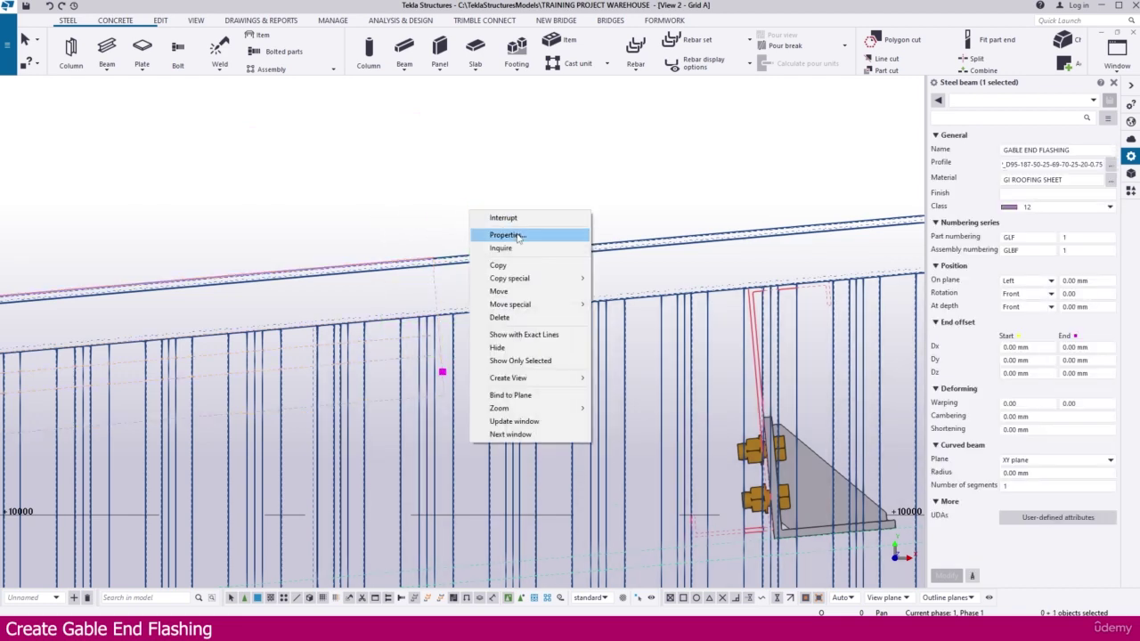
click(507, 294)
scroll(463, 312, up, 5)
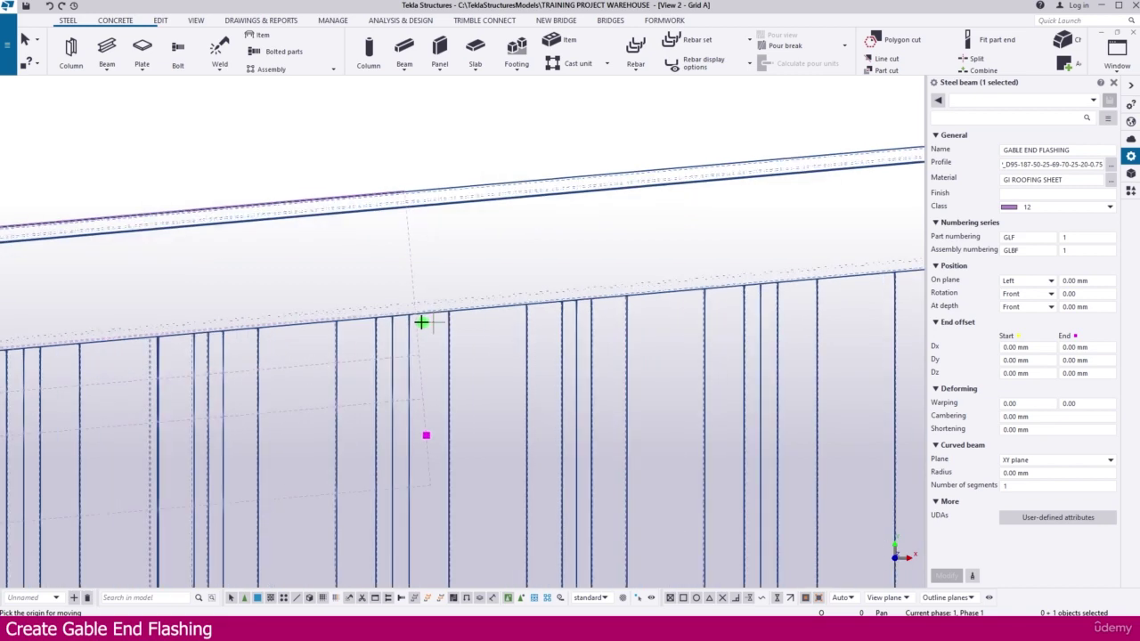
scroll(415, 320, up, 2)
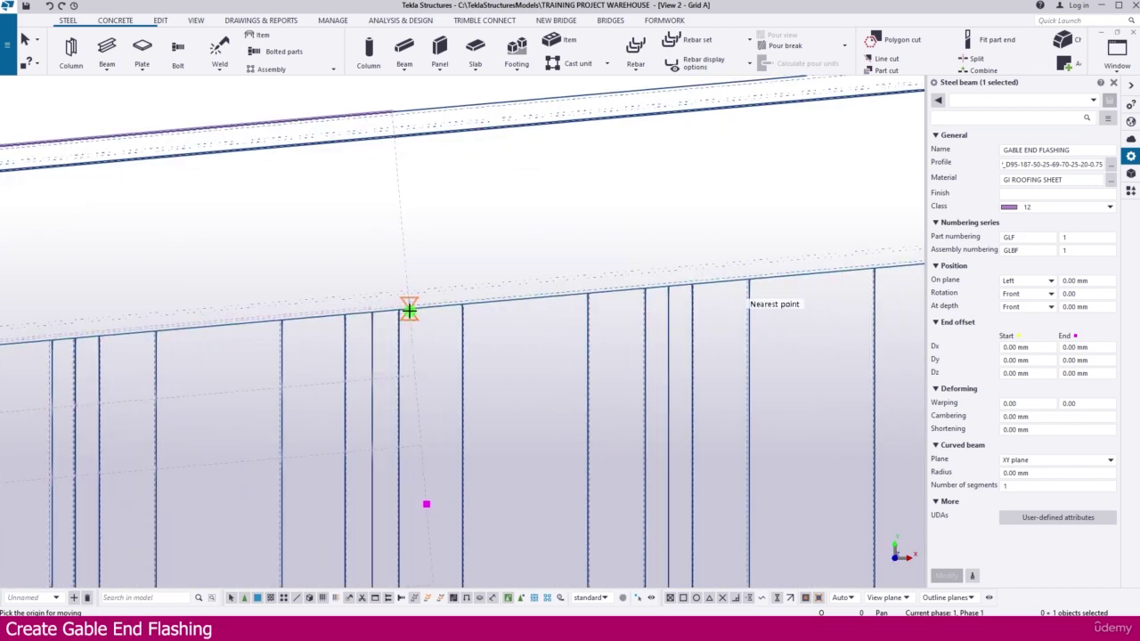
scroll(409, 309, down, 2)
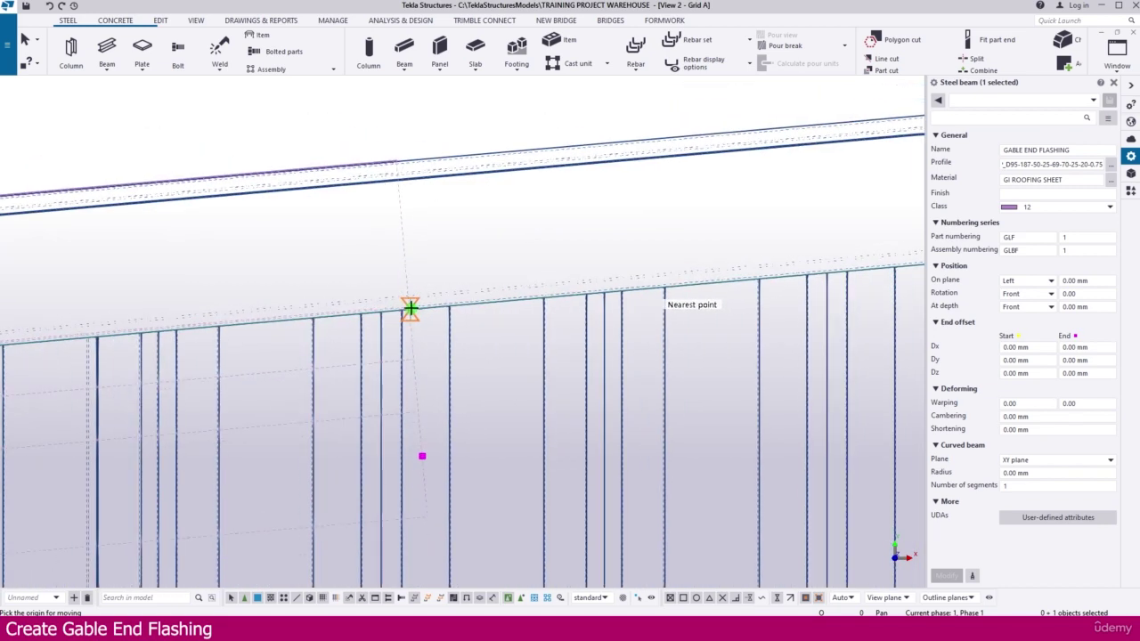
scroll(408, 312, up, 3)
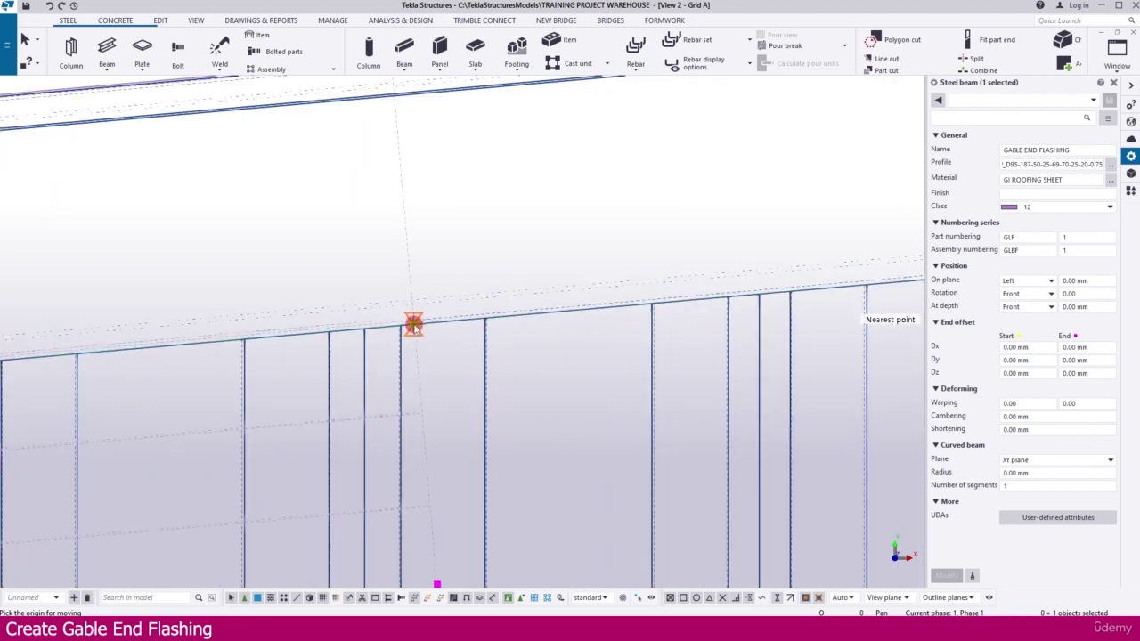
click(327, 314)
scroll(326, 311, down, 5)
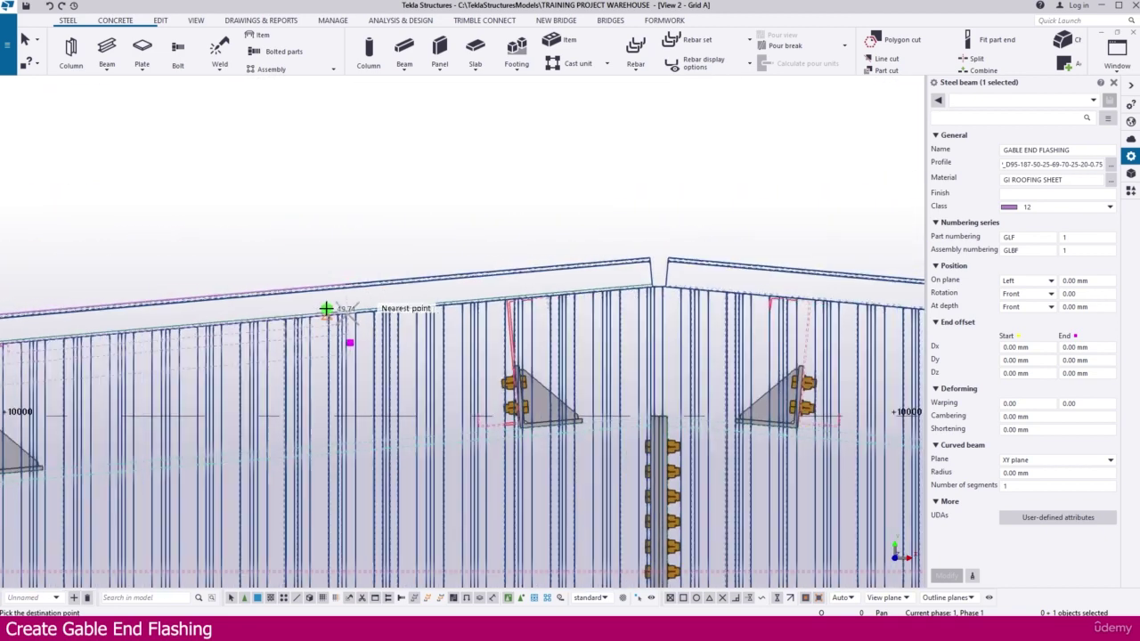
scroll(655, 279, up, 5)
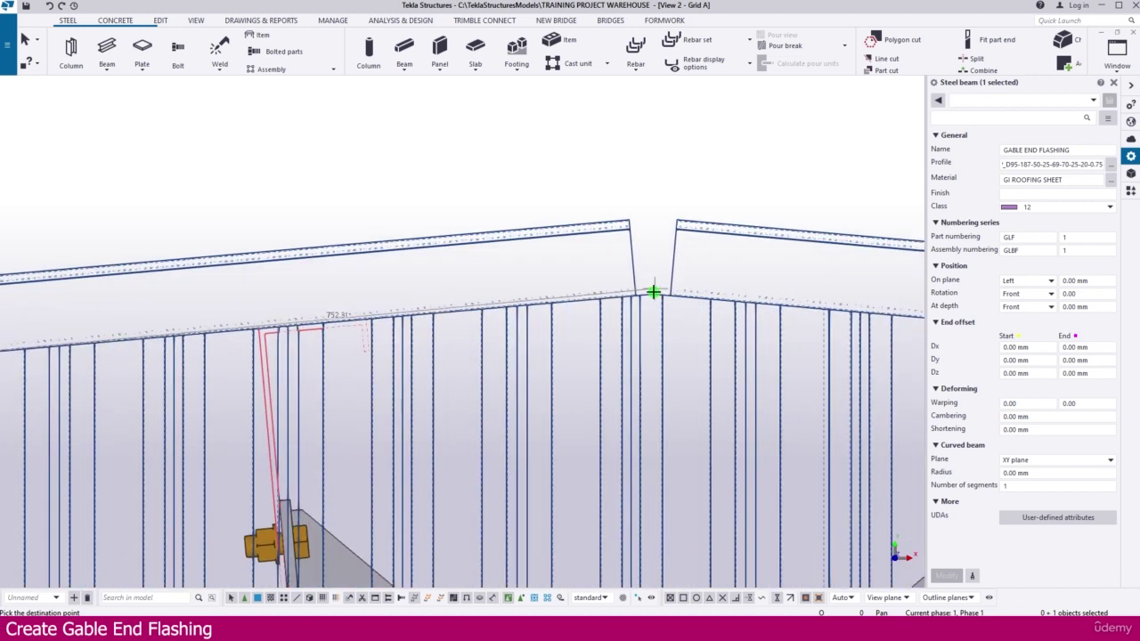
click(653, 291)
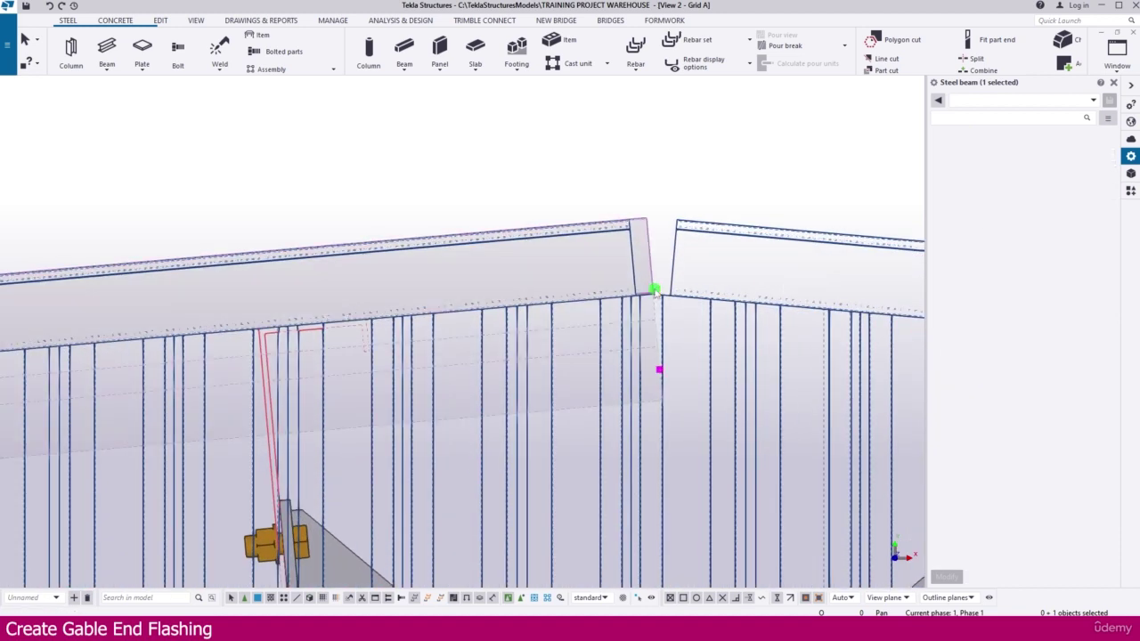
Inspect the ridge end of the lengthened flashing in the isometric view.
key(ctrl+Tab)
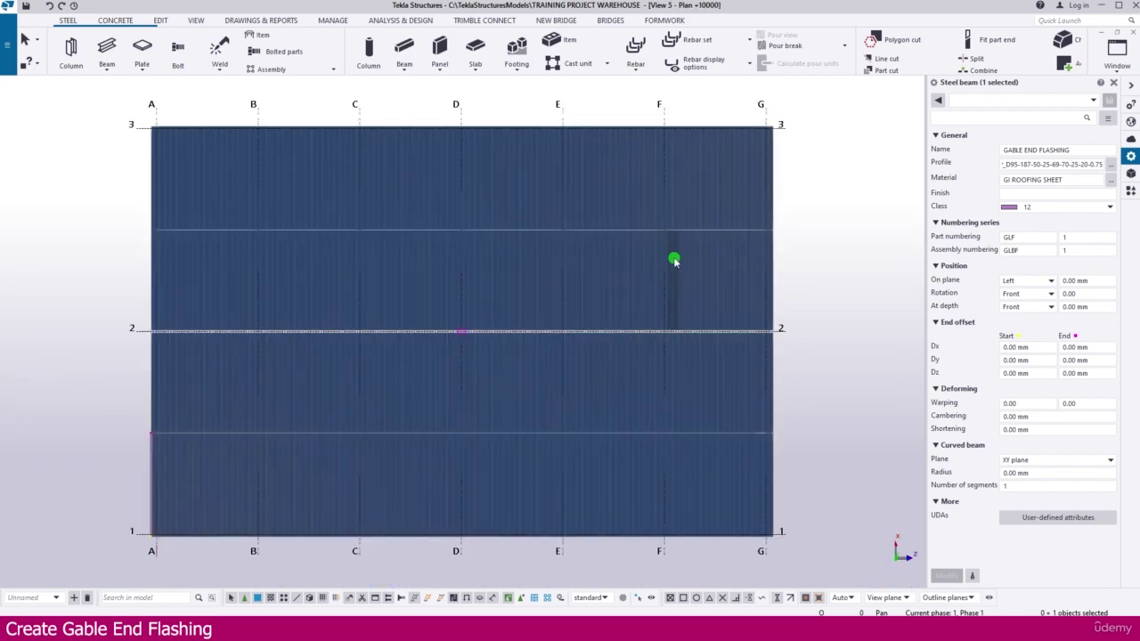
key(ctrl+Tab)
scroll(184, 302, up, 5)
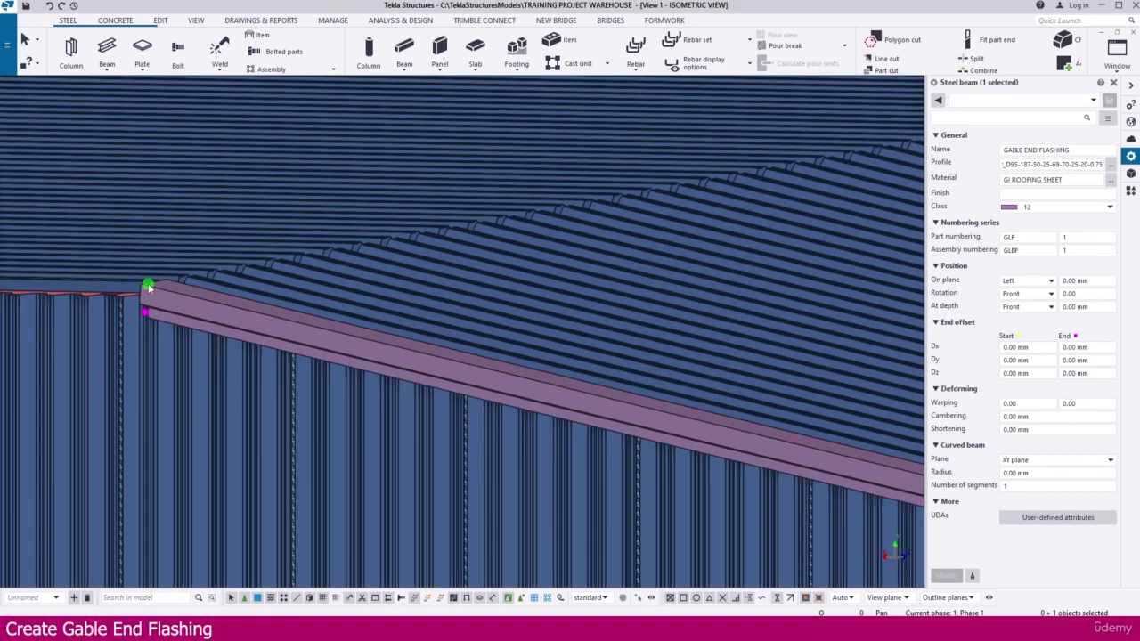
Set the upward view depth of the Grid A view to 500.
key(ctrl+Tab)
key(ctrl+Tab)
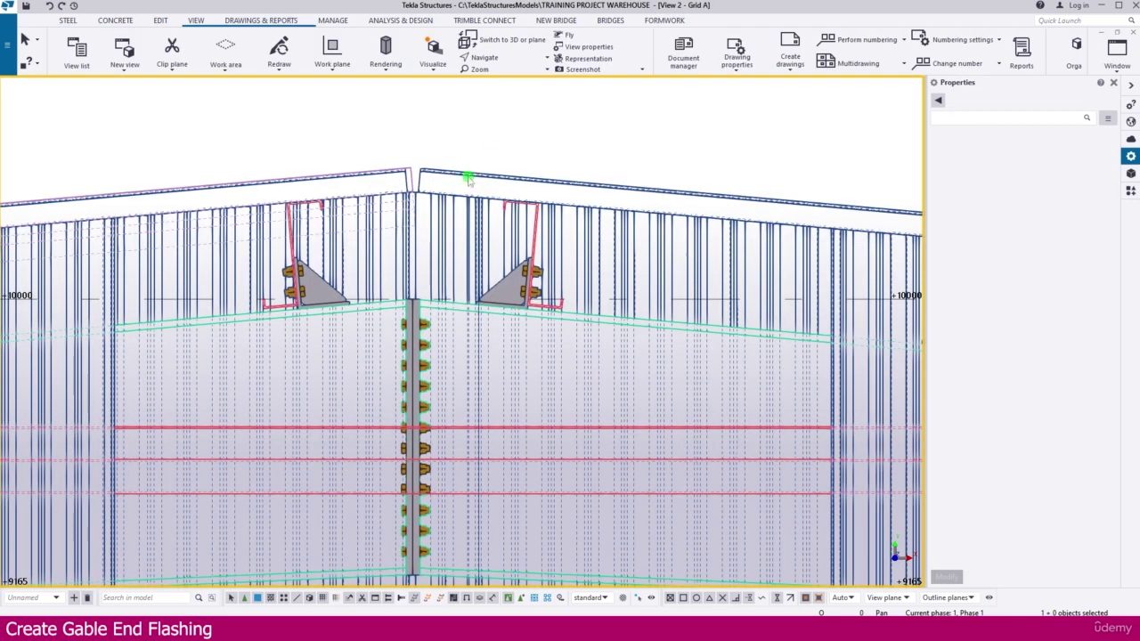
middle_drag(466, 178, 457, 236)
double_click(472, 185)
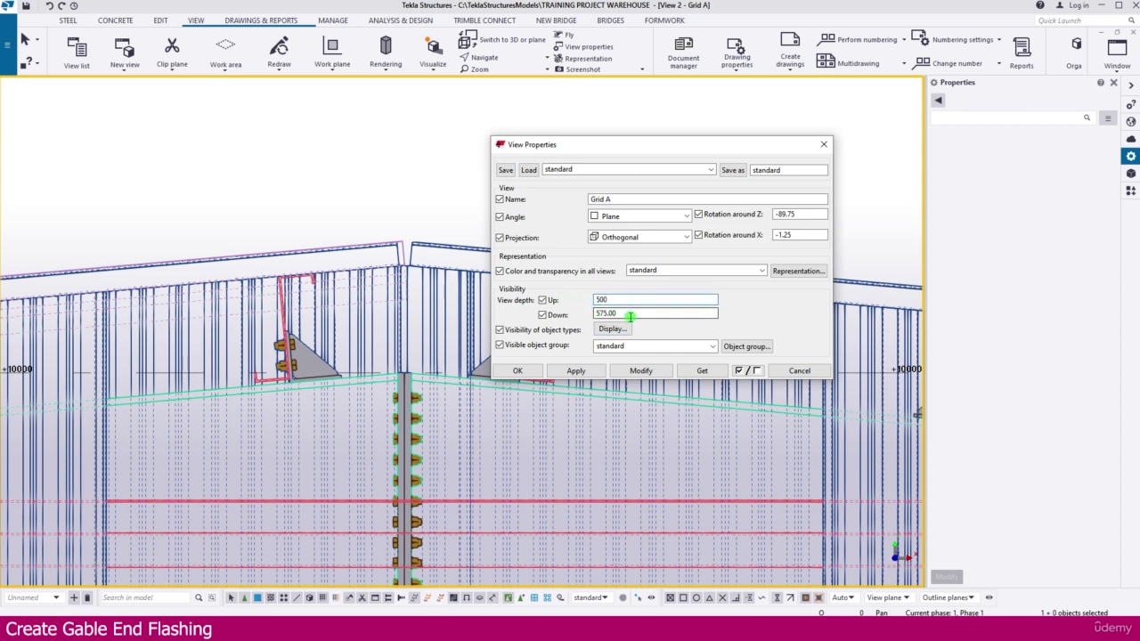
click(633, 371)
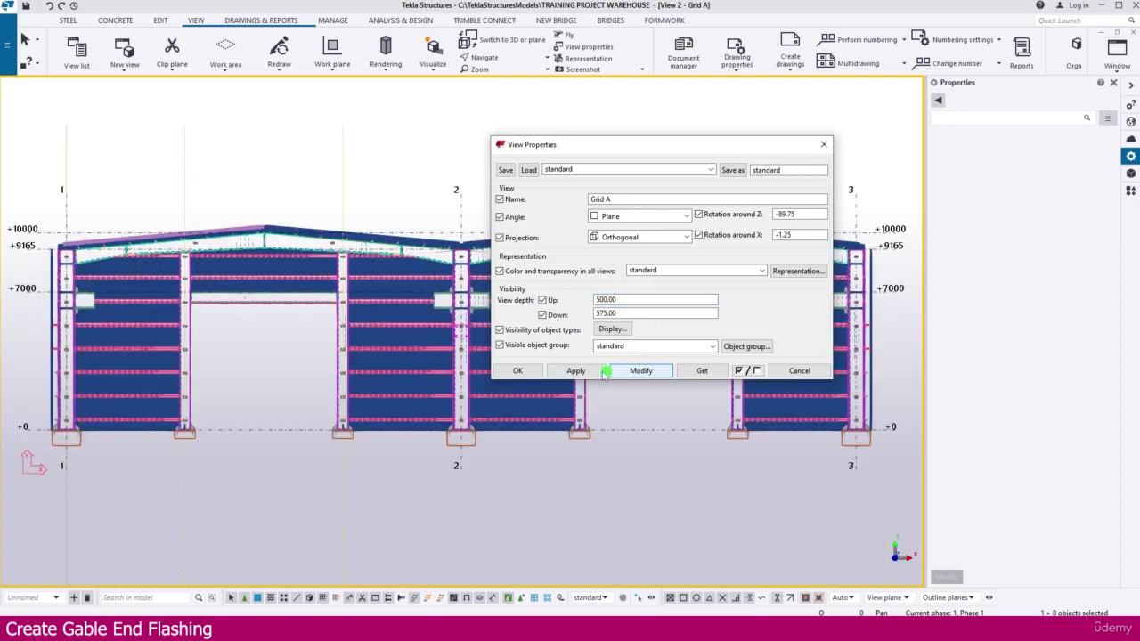
click(515, 370)
Mirror-copy the gable end flashing about the vertical centreline at the ridge at -90 degrees, expanding the work area and view depth.
scroll(258, 223, up, 5)
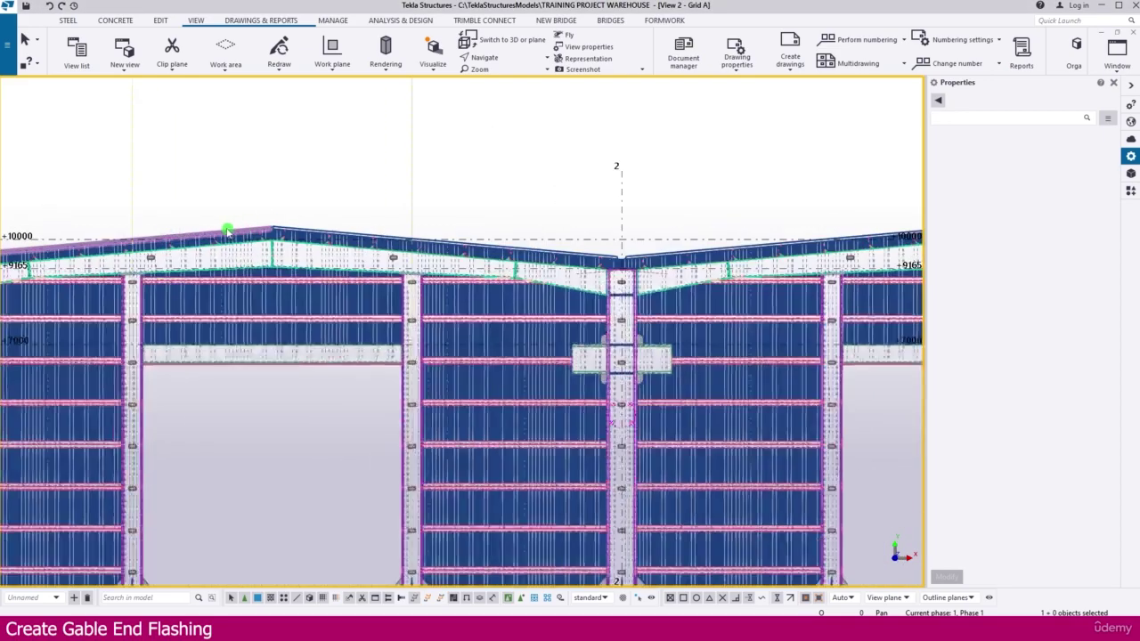
scroll(317, 228, up, 8)
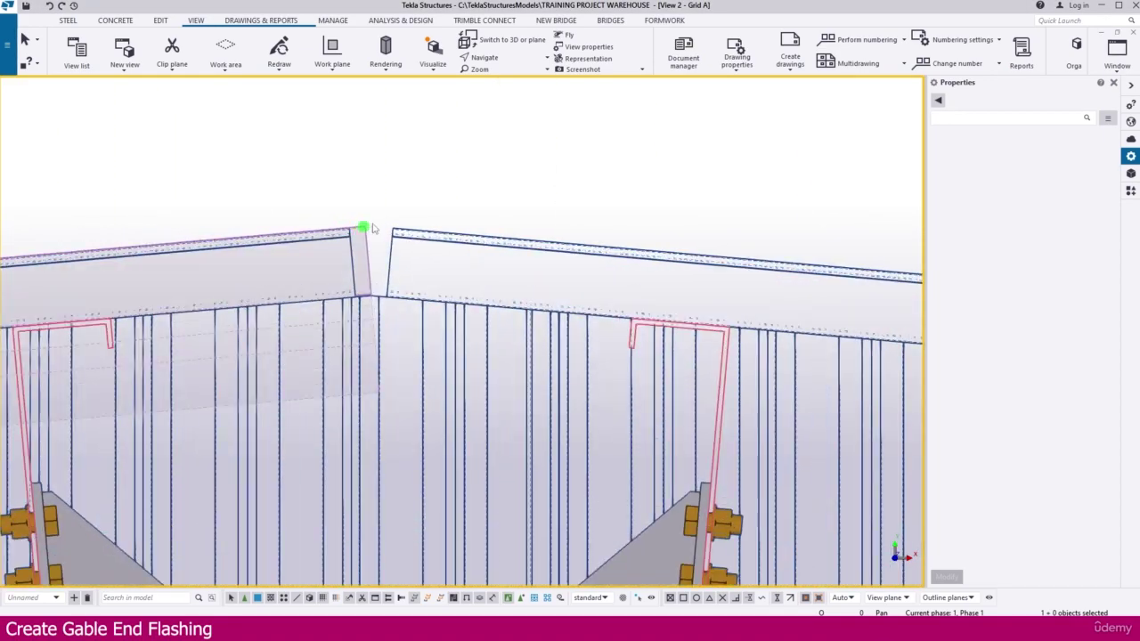
click(370, 231)
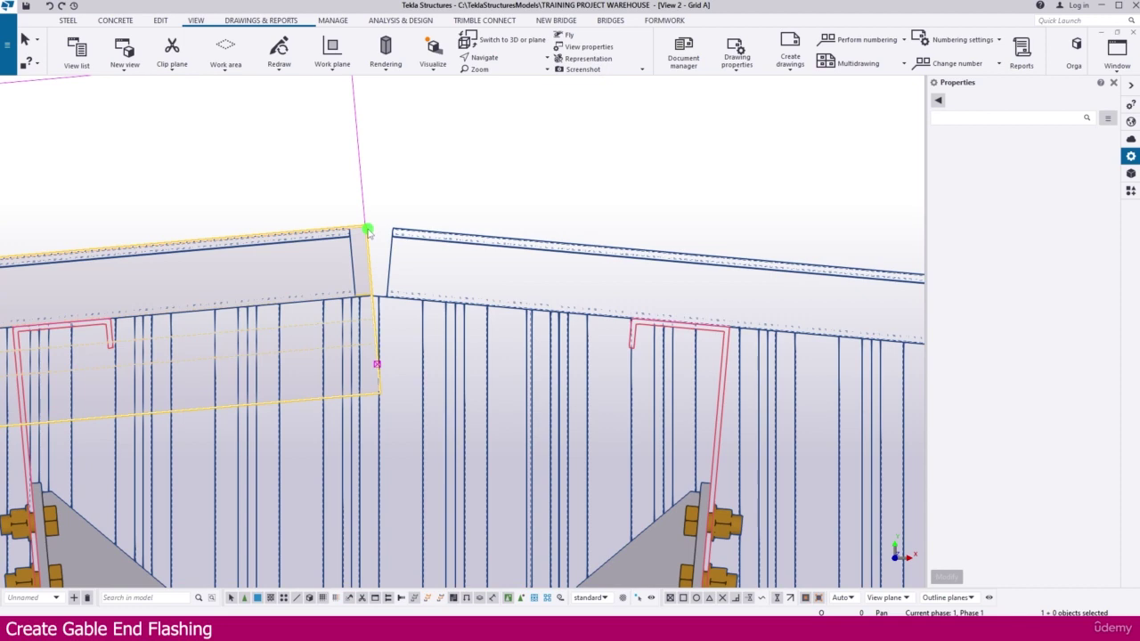
right_click(379, 188)
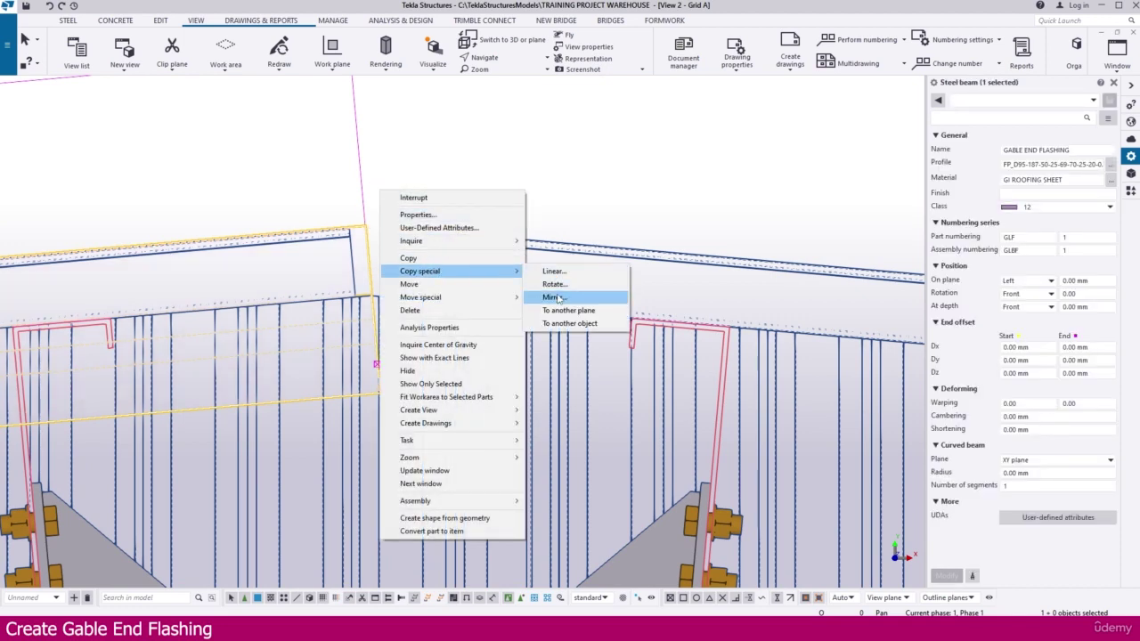
click(555, 298)
scroll(397, 260, down, 3)
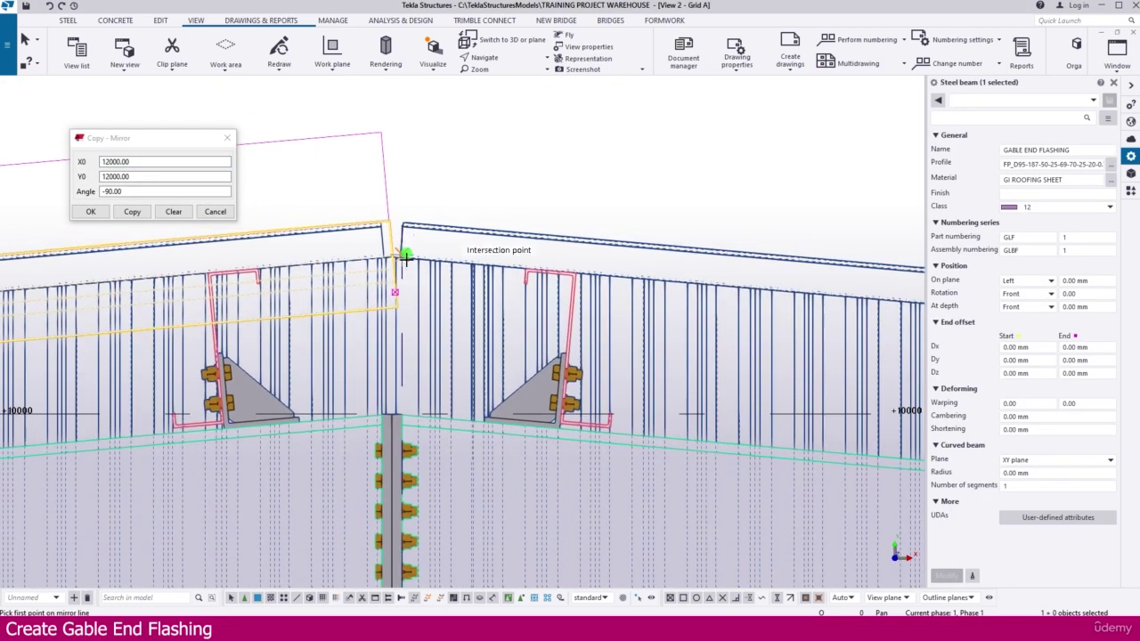
scroll(405, 383, up, 5)
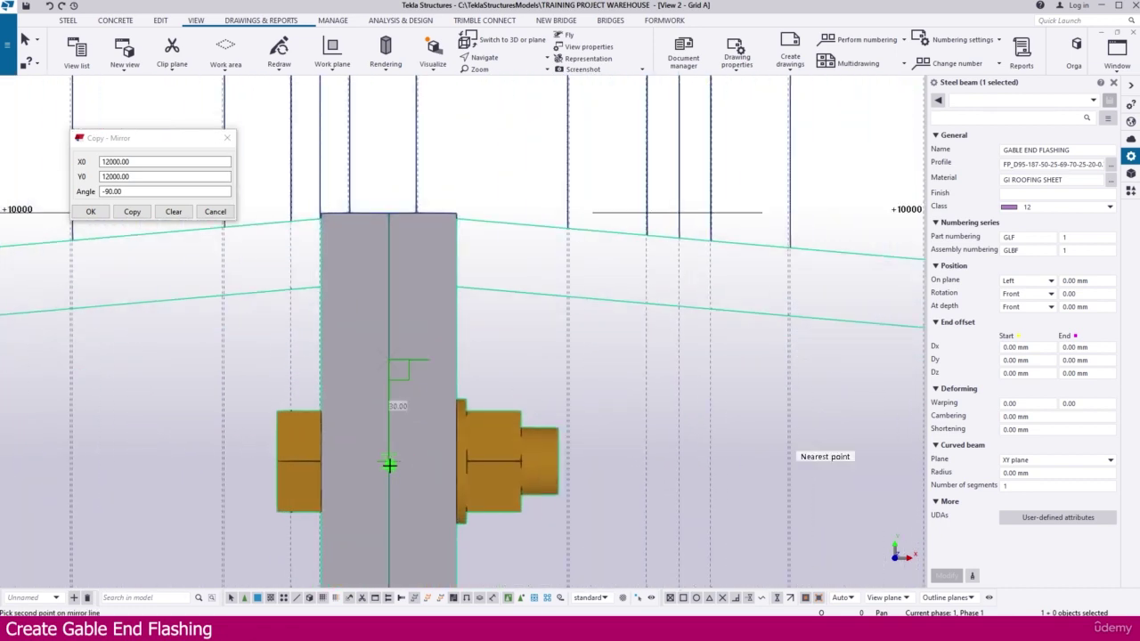
click(132, 212)
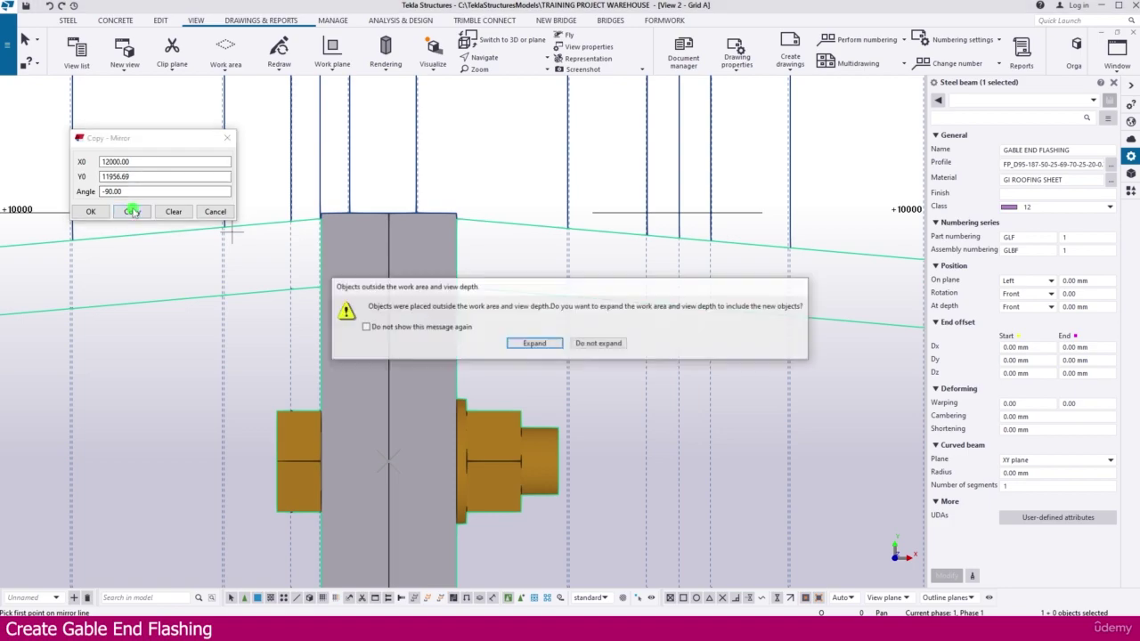
click(535, 343)
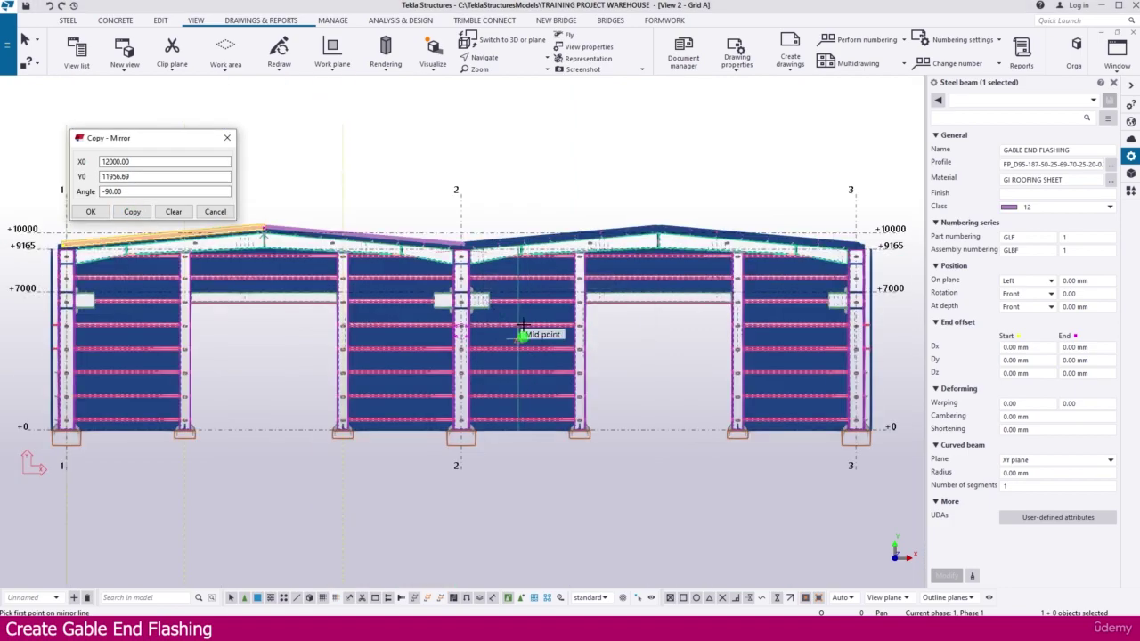
Examine the mirrored flashing at the ridge and along the opposite slope down to its valley end at grid 2.
scroll(523, 328, up, 10)
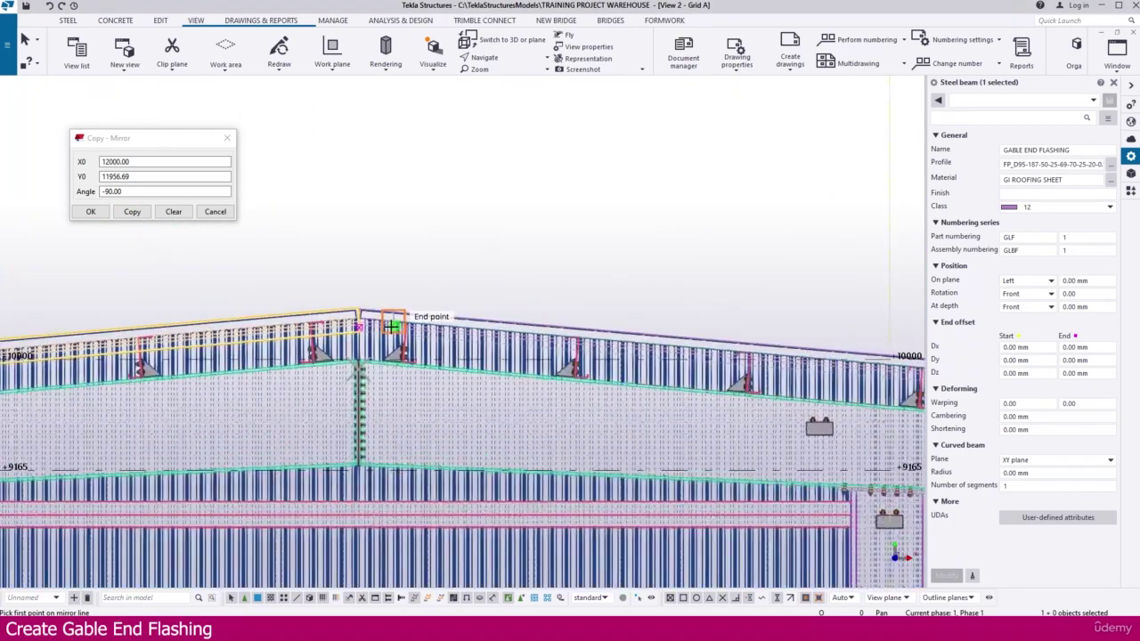
scroll(392, 326, up, 5)
scroll(365, 298, up, 5)
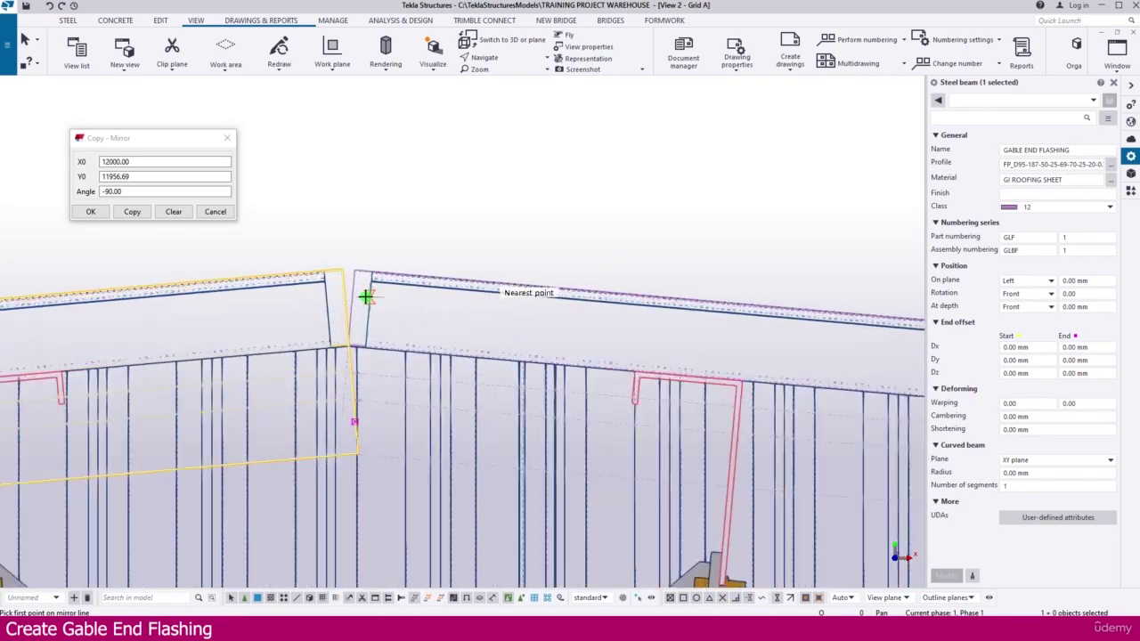
scroll(366, 298, down, 10)
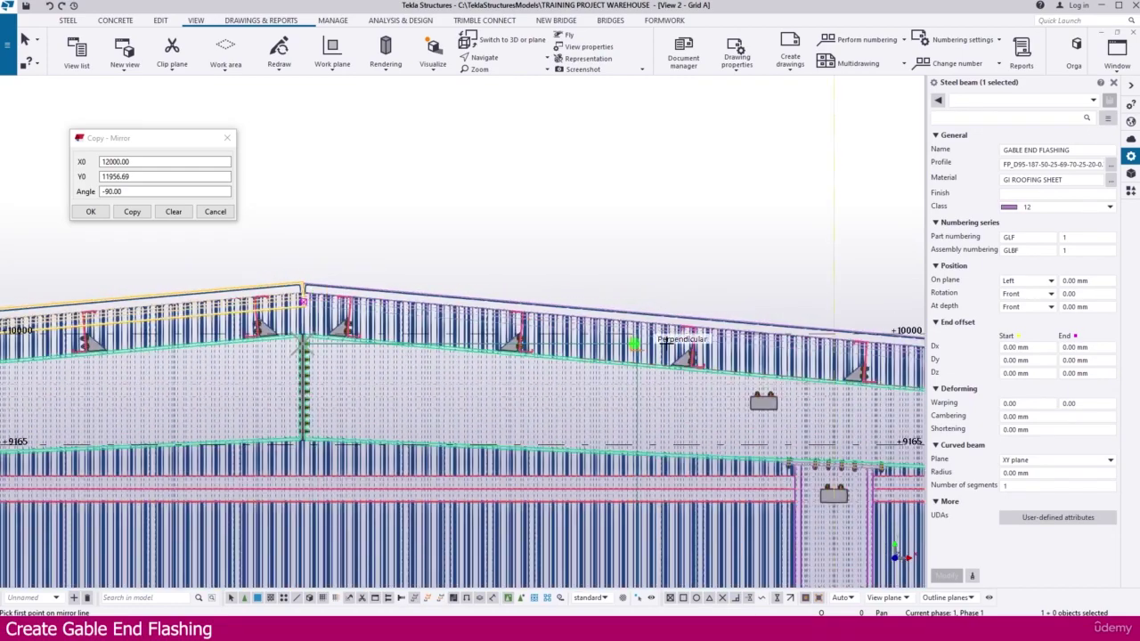
middle_drag(716, 344, 465, 311)
middle_drag(792, 350, 468, 332)
middle_drag(811, 367, 567, 361)
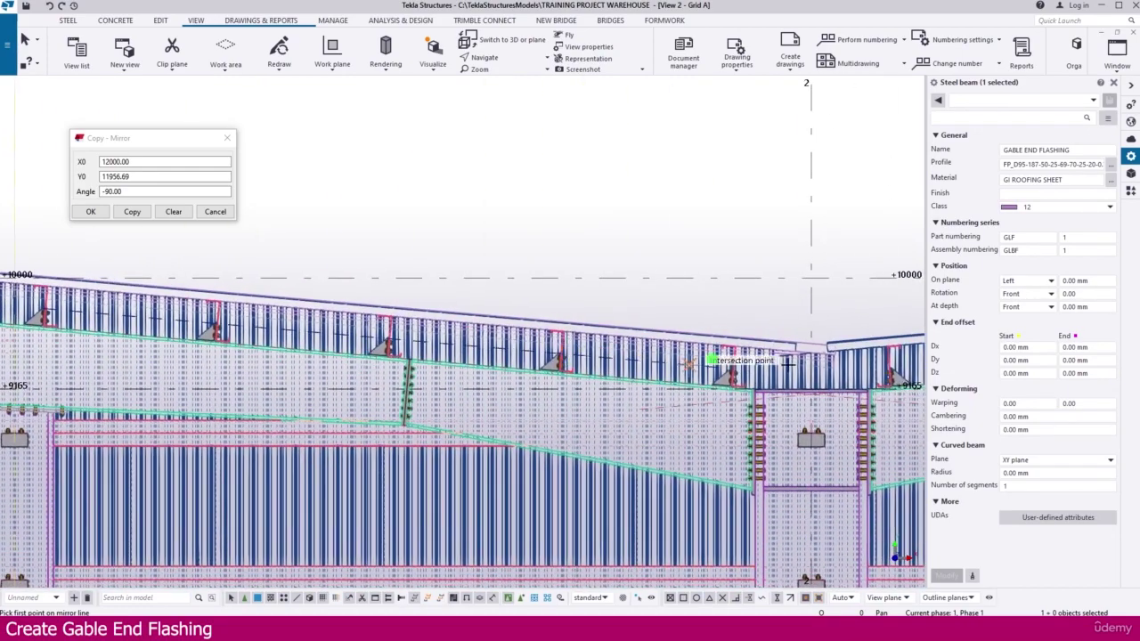
scroll(709, 360, up, 10)
Move the mirrored flashing's valley-end handle from the flashing's end back in line with the roof sheet's end beside grid 2, using the Extension snap.
click(677, 274)
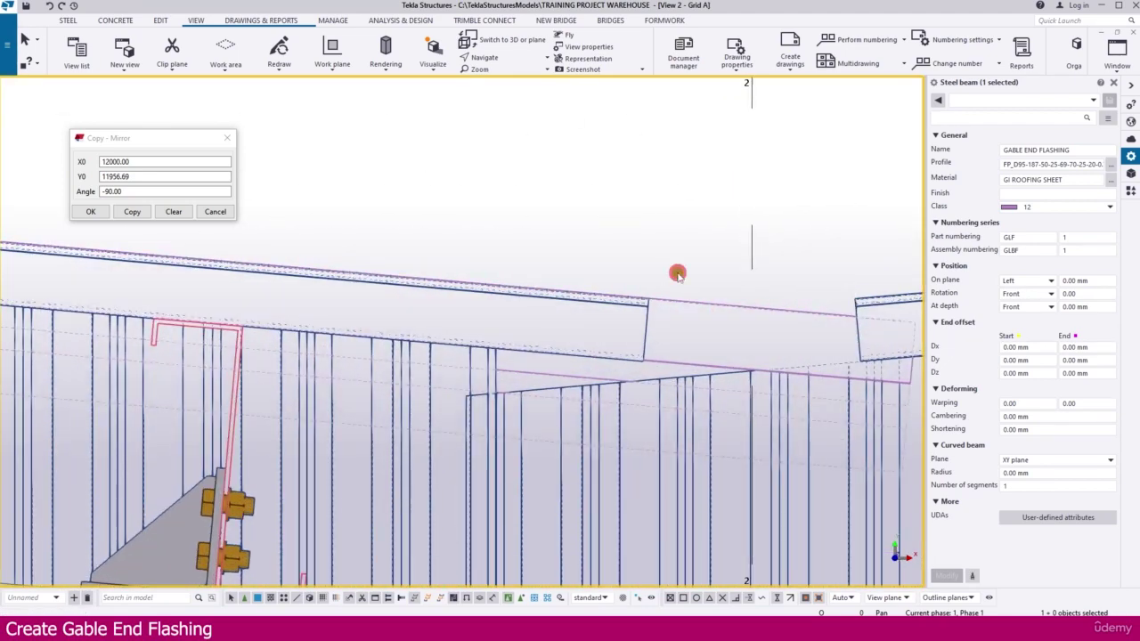
click(682, 304)
middle_drag(747, 338, 690, 328)
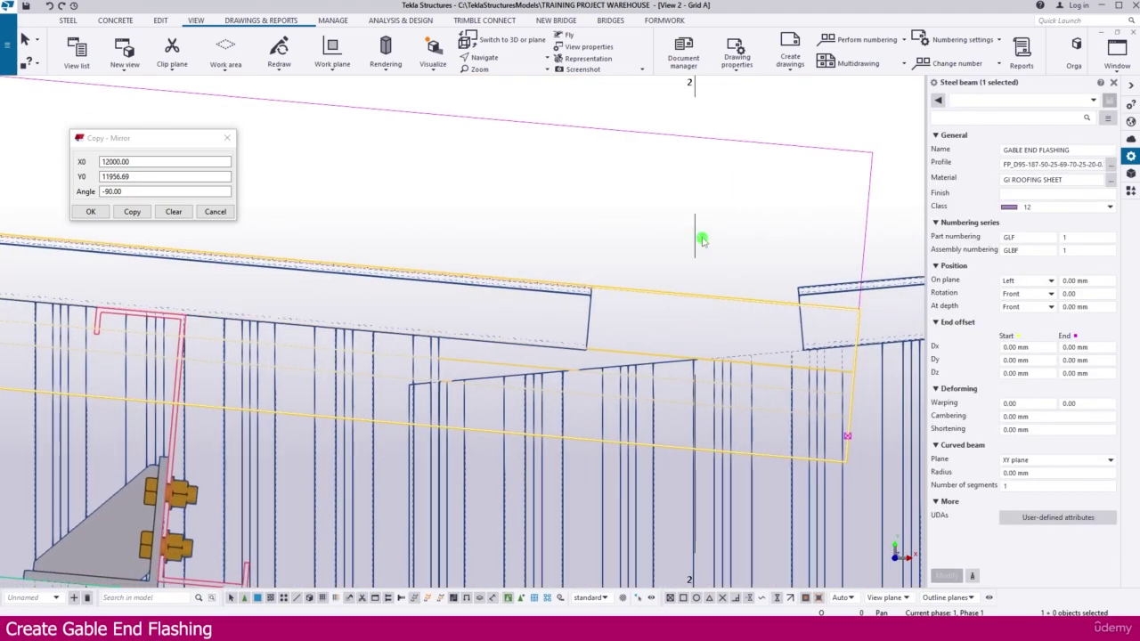
click(880, 454)
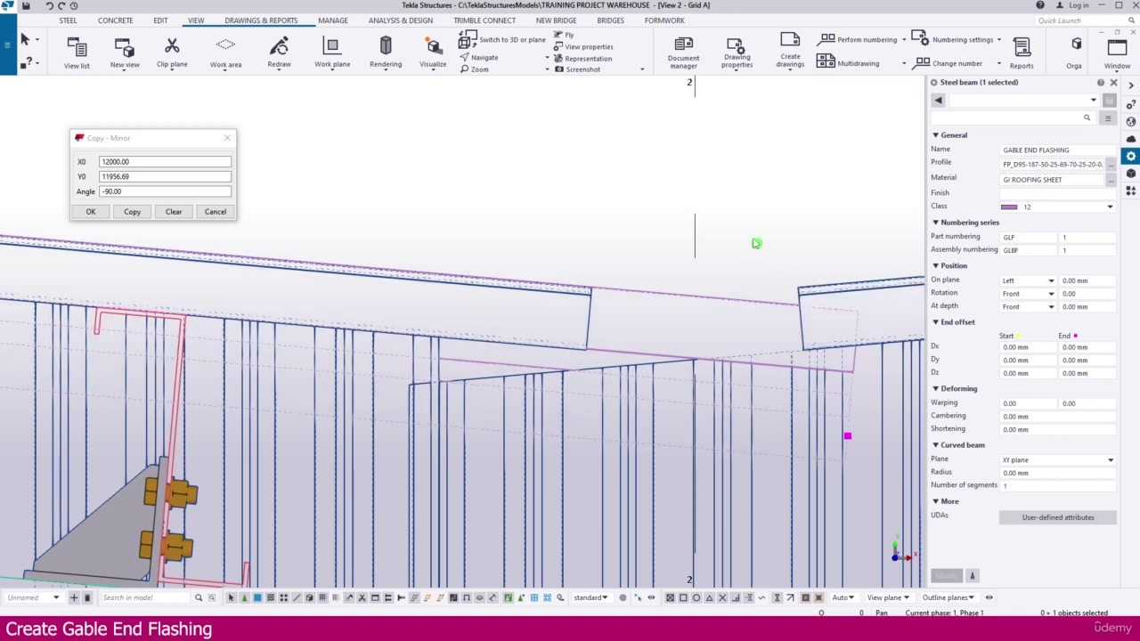
click(713, 294)
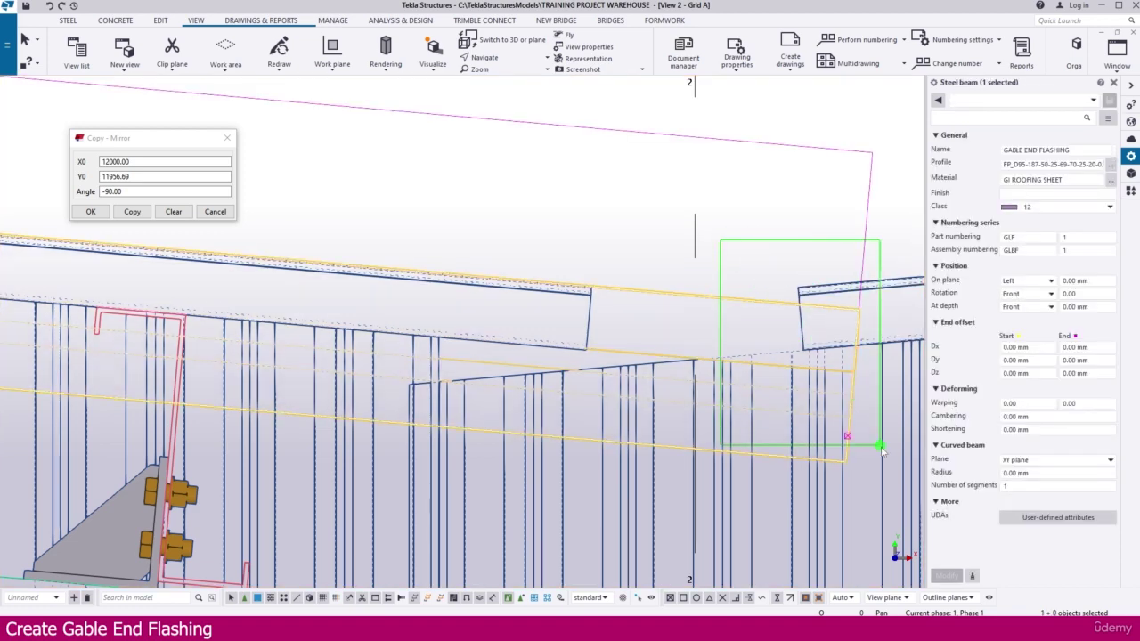
drag(893, 469, 893, 469)
right_click(795, 209)
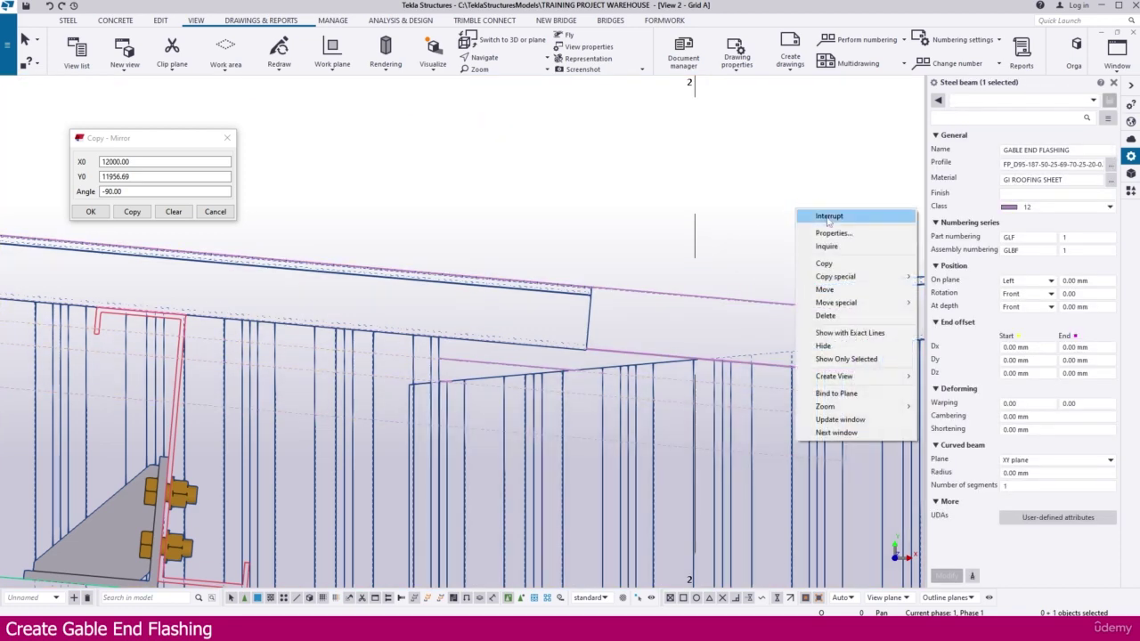
click(839, 288)
scroll(871, 382, up, 2)
scroll(857, 368, up, 2)
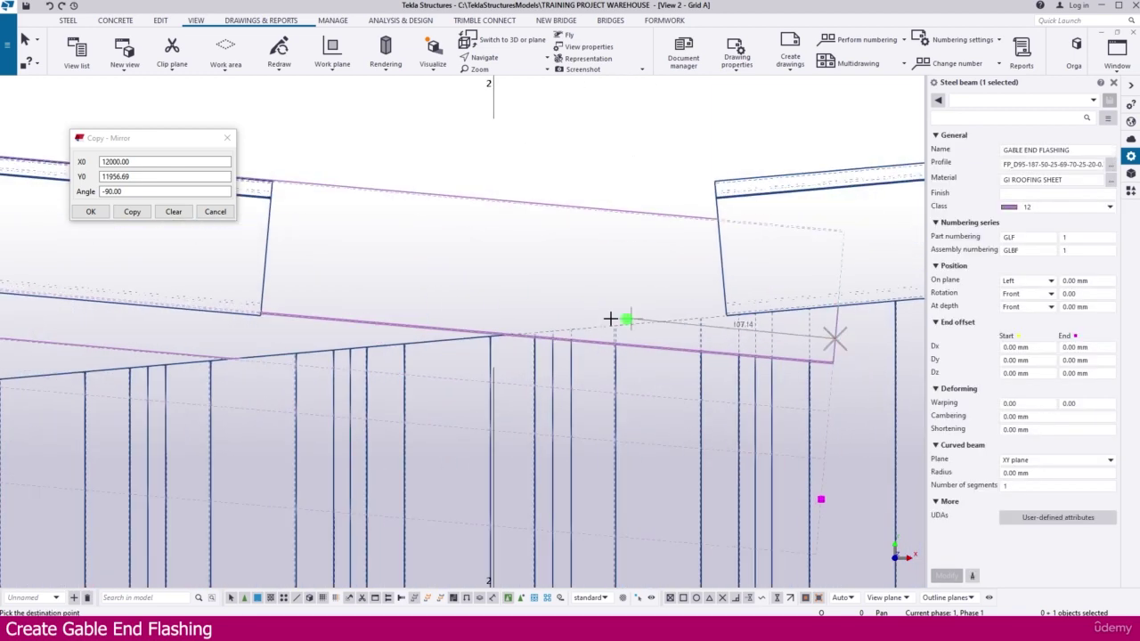
middle_drag(407, 274, 550, 299)
right_click(514, 294)
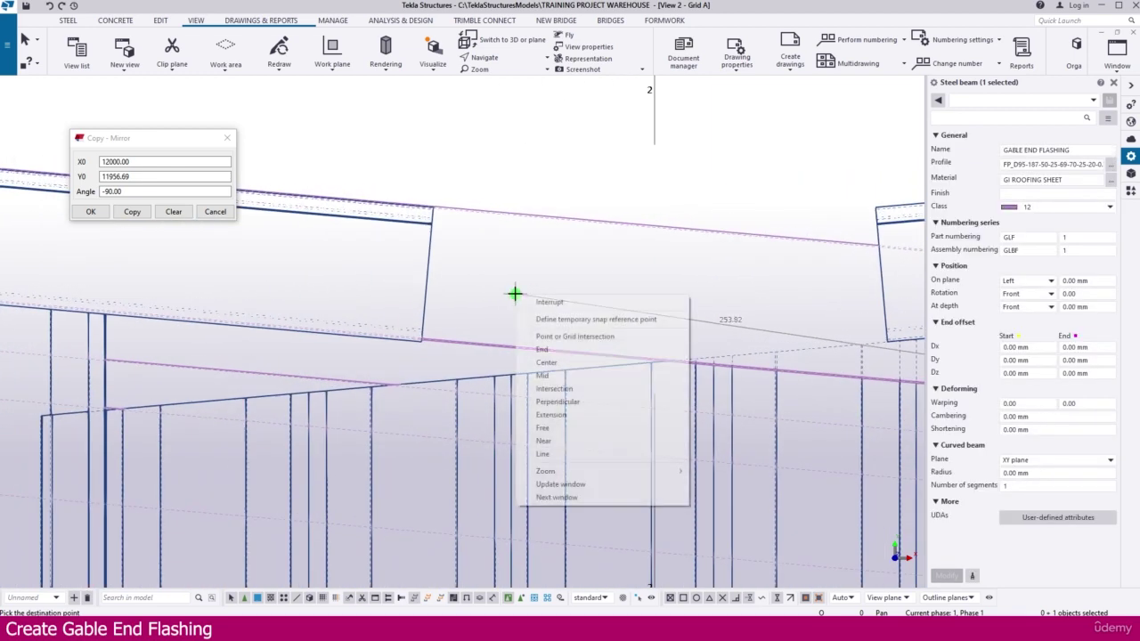
click(551, 414)
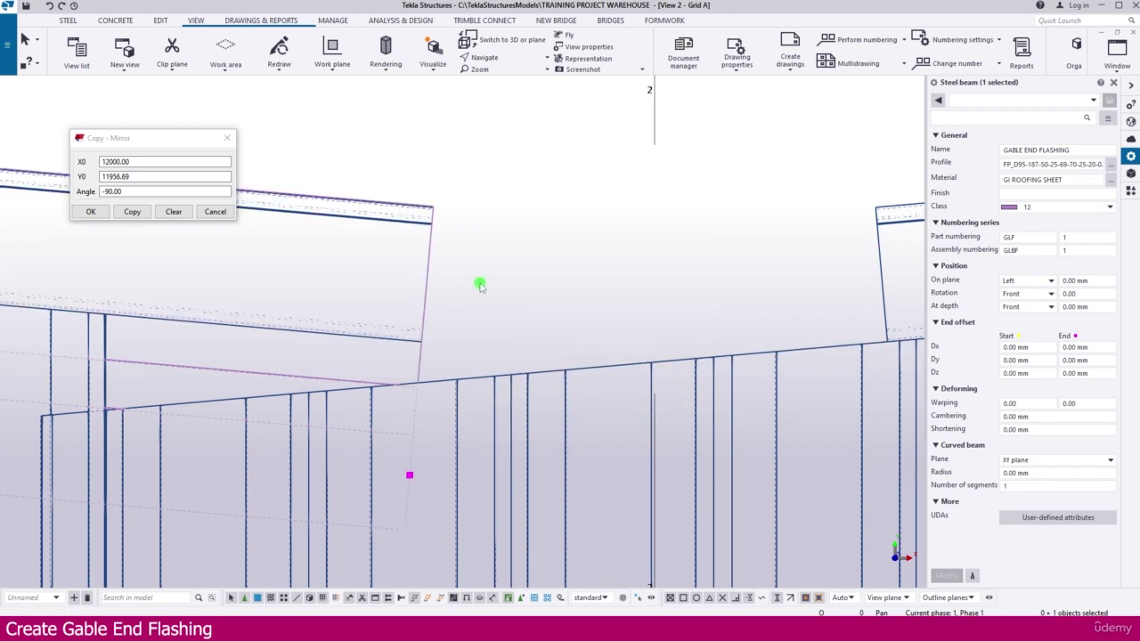
Fit the mirrored flashing's ridge end to the vertical centreline between the rafter end plates with Fit part end.
scroll(478, 285, down, 4)
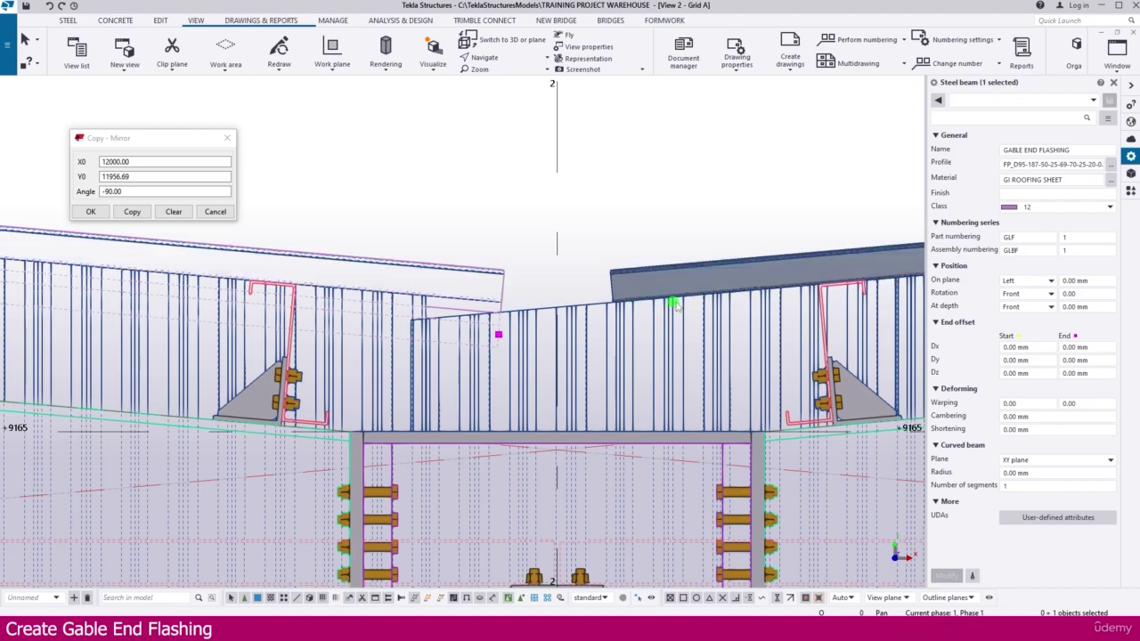
scroll(680, 305, down, 4)
scroll(680, 304, down, 5)
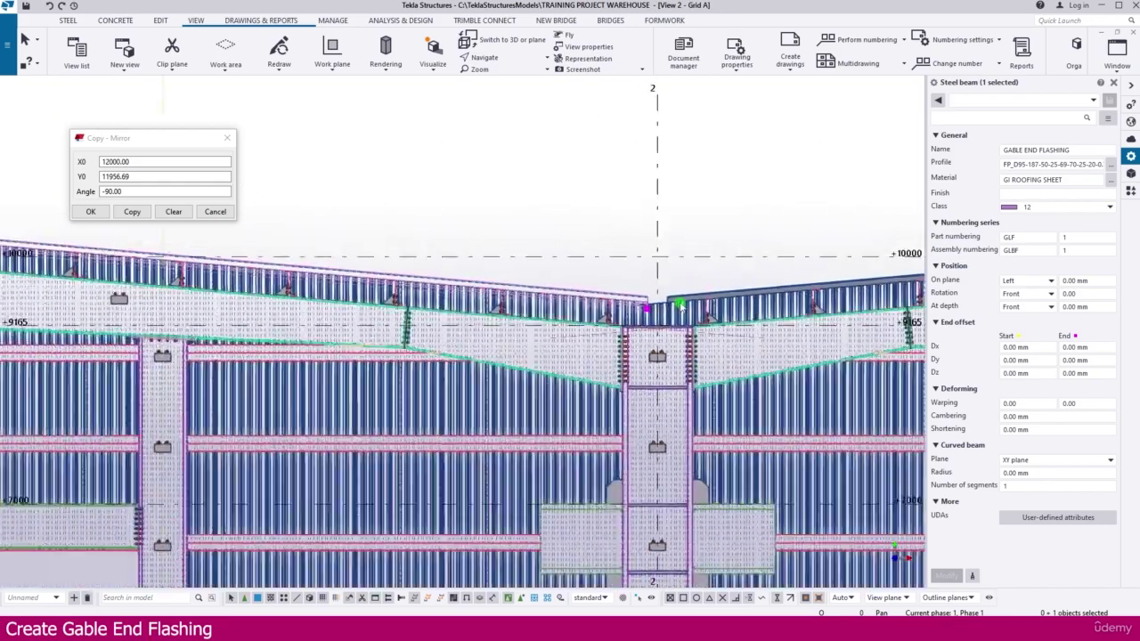
scroll(172, 244, up, 8)
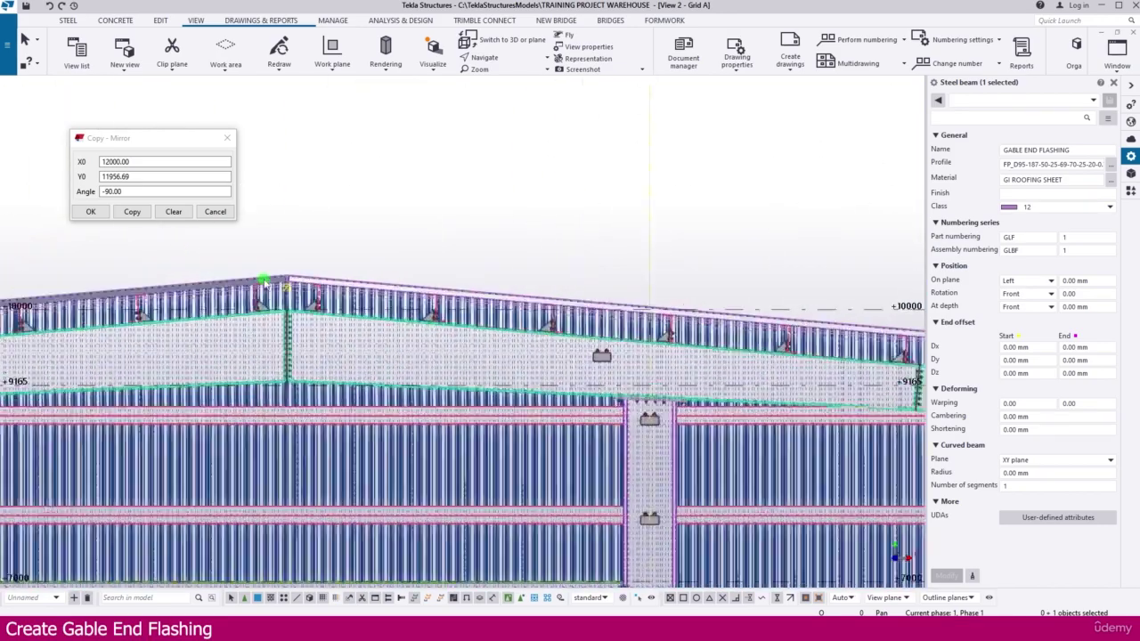
scroll(312, 272, up, 2)
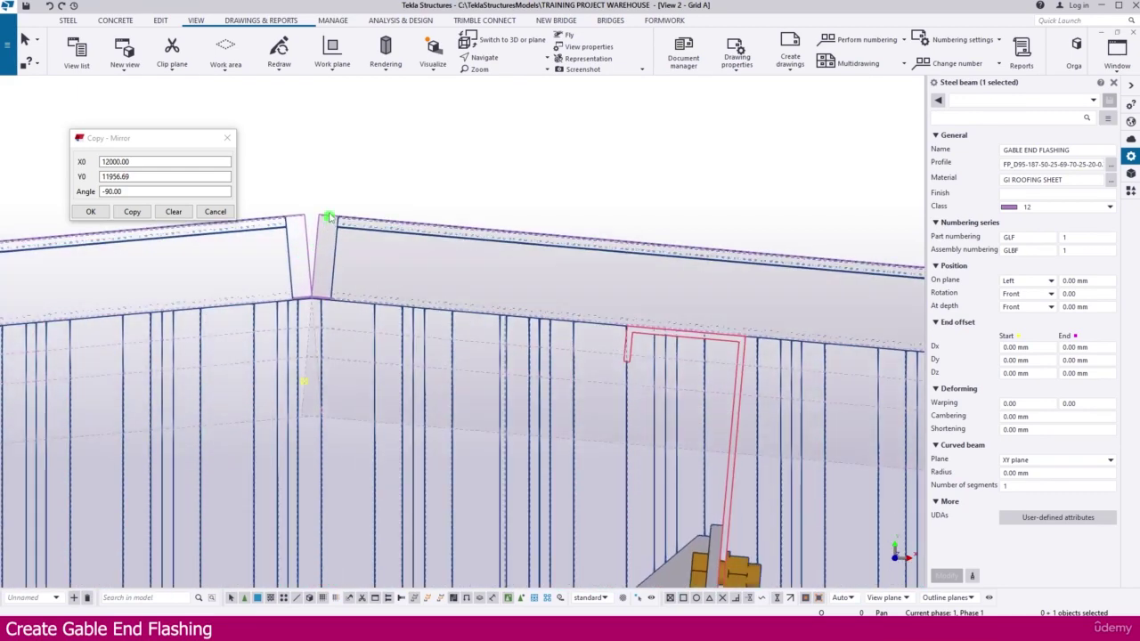
click(330, 186)
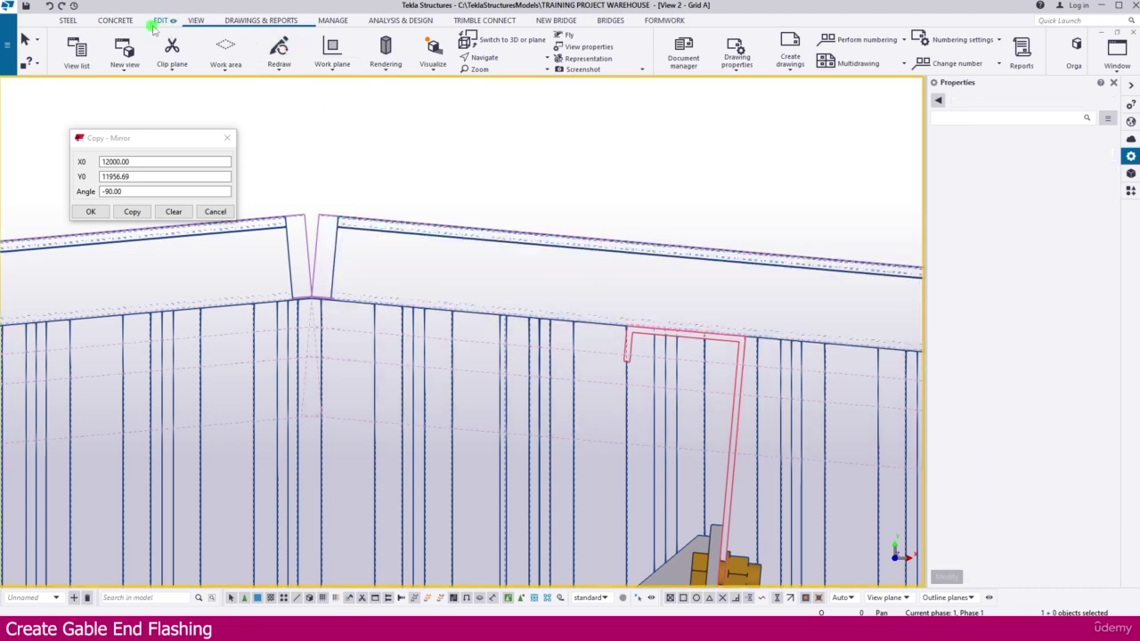
click(156, 21)
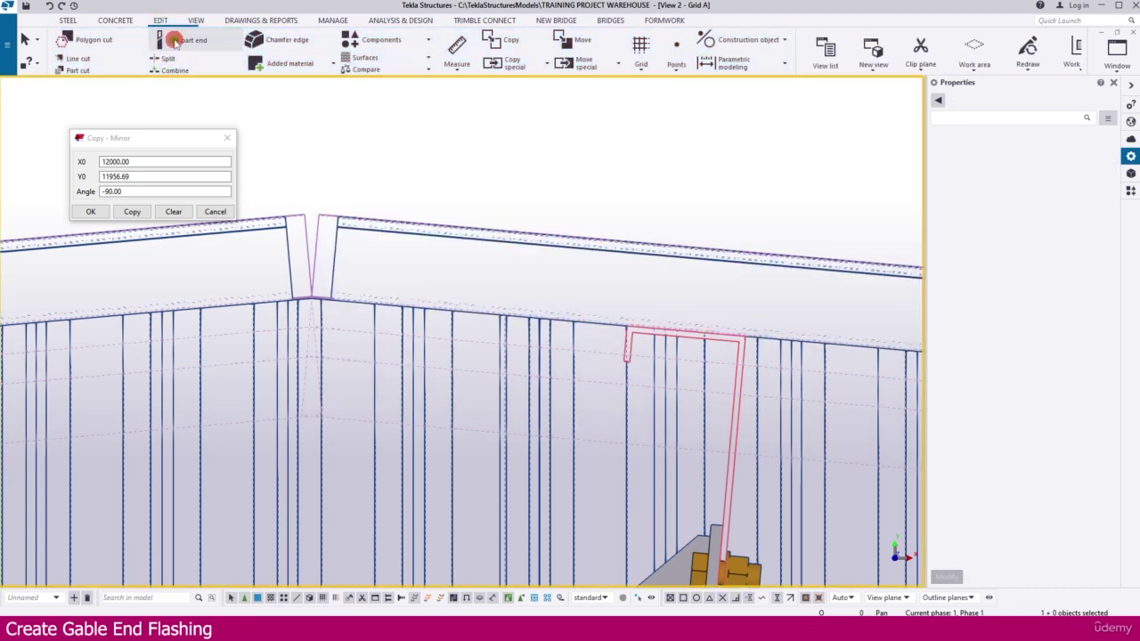
click(325, 208)
scroll(326, 178, up, 5)
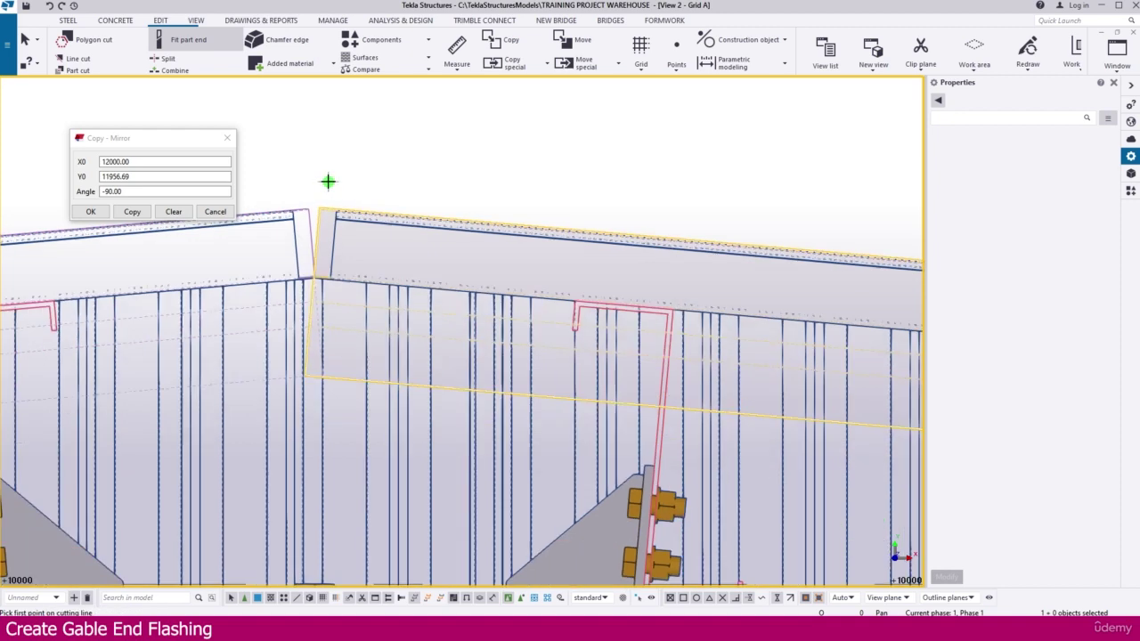
scroll(320, 416, up, 4)
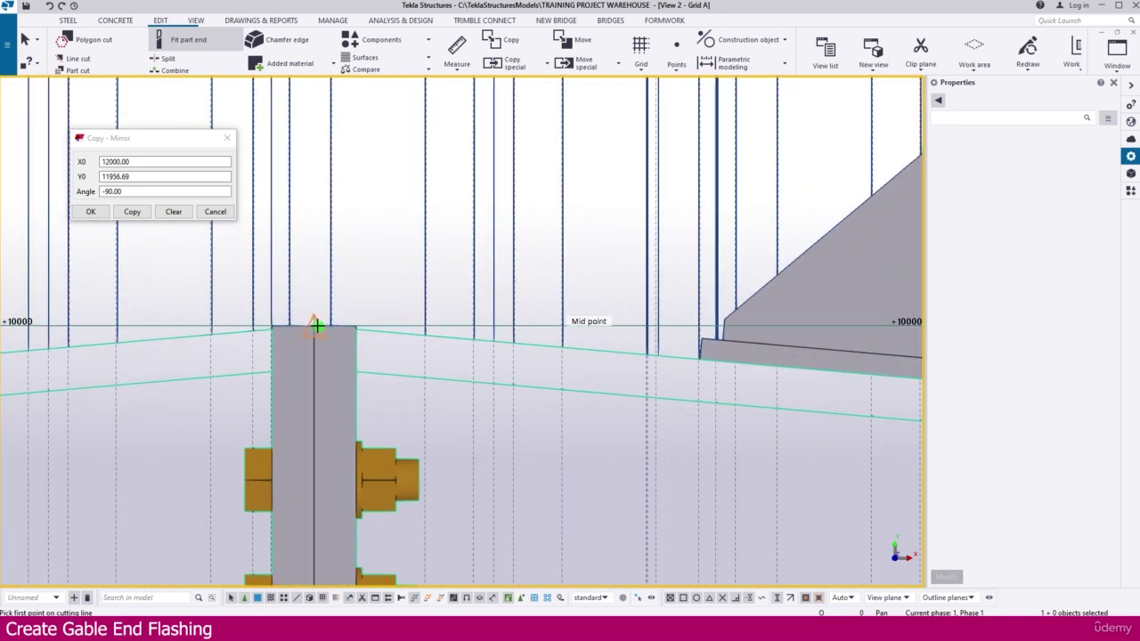
click(313, 325)
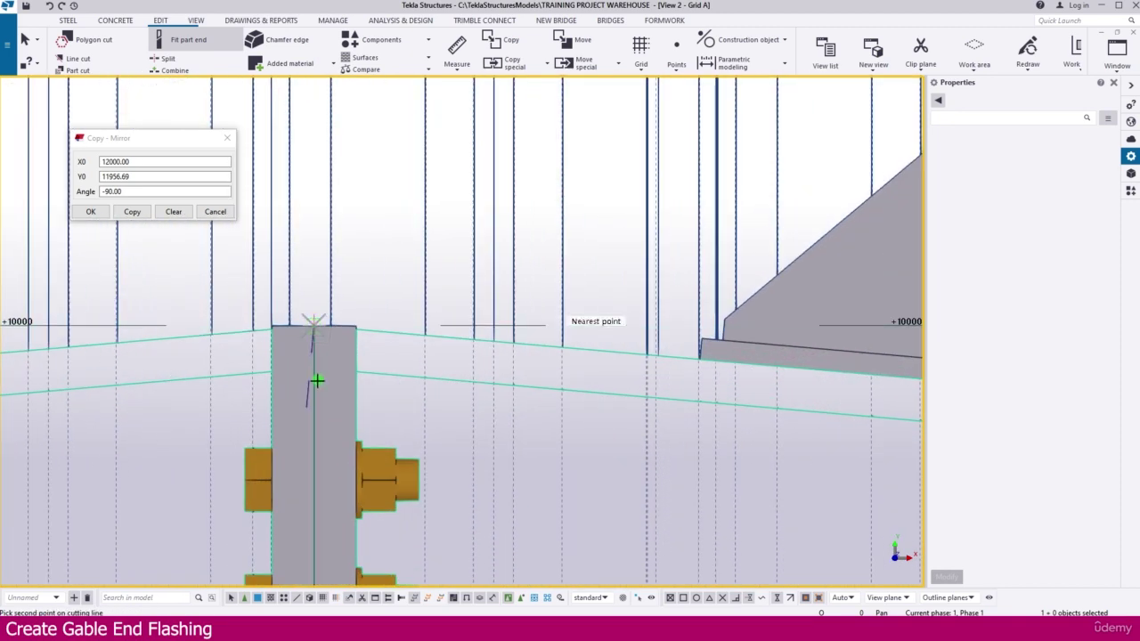
click(311, 434)
Fit the original flashing's ridge end to the same vertical centreline so both flashings meet flush at the ridge.
scroll(347, 392, down, 6)
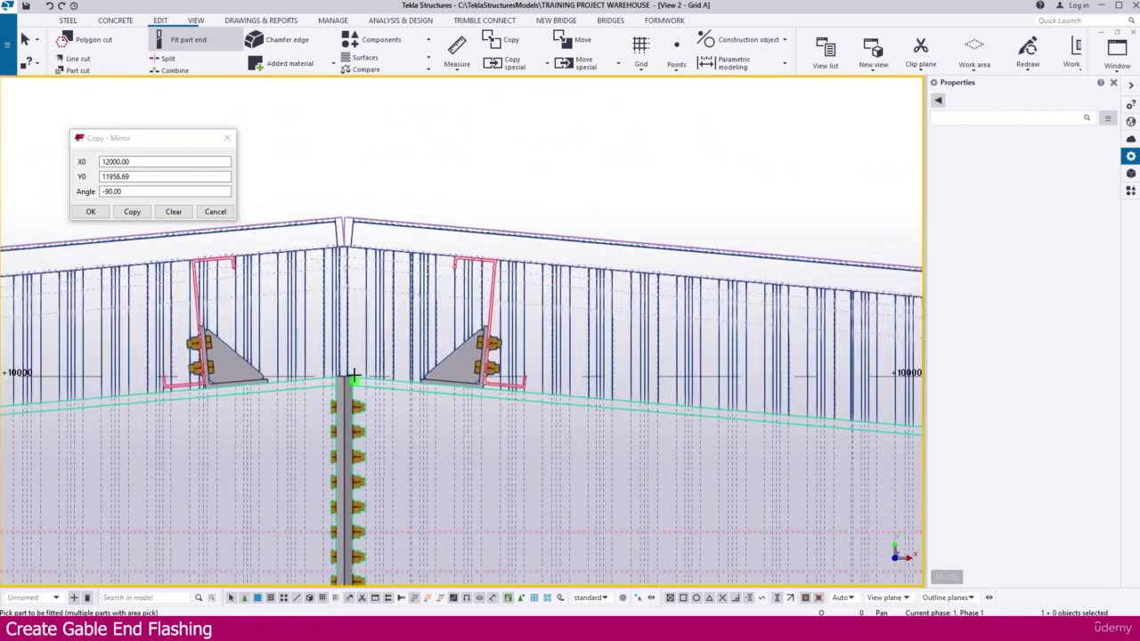
scroll(339, 206, up, 2)
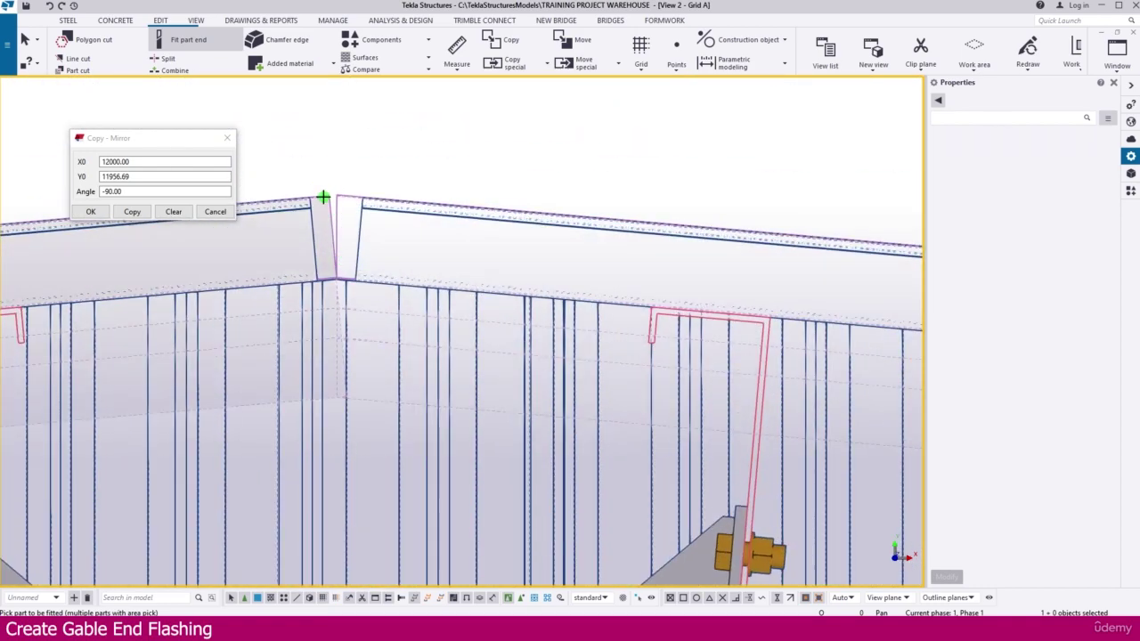
scroll(358, 171, down, 4)
scroll(343, 423, up, 5)
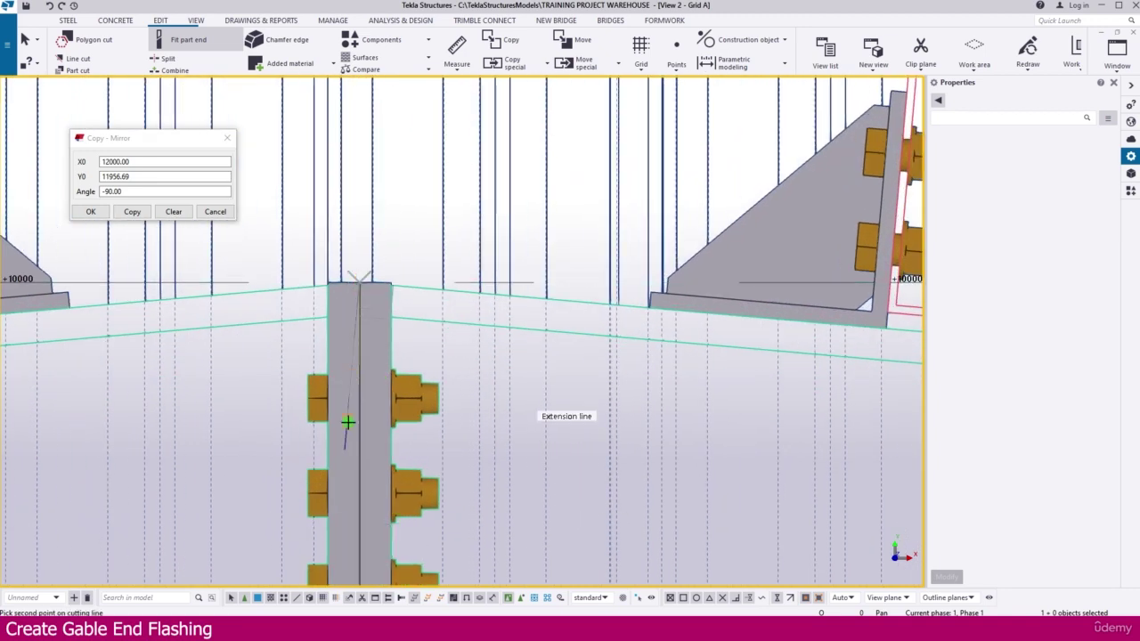
scroll(360, 425, up, 3)
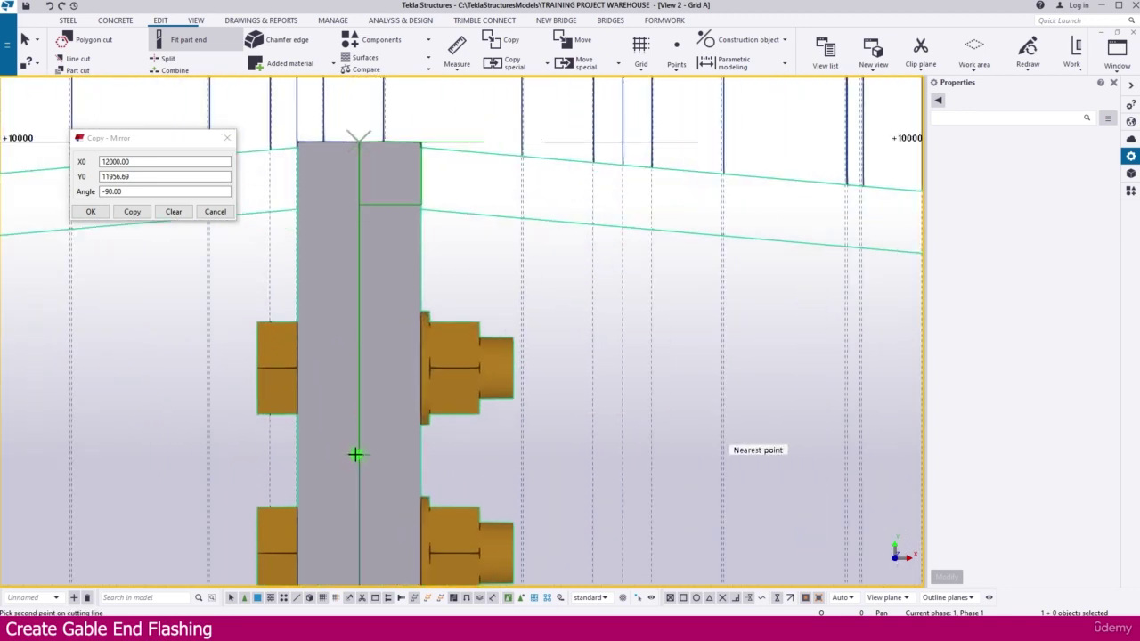
scroll(357, 454, down, 5)
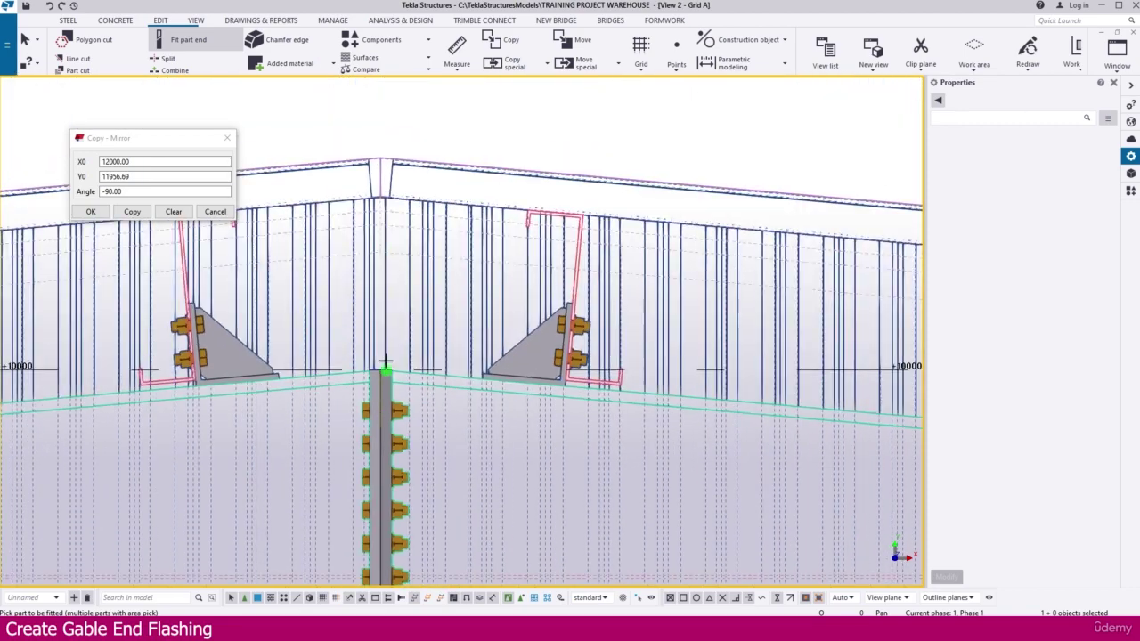
scroll(383, 159, up, 2)
scroll(381, 157, up, 2)
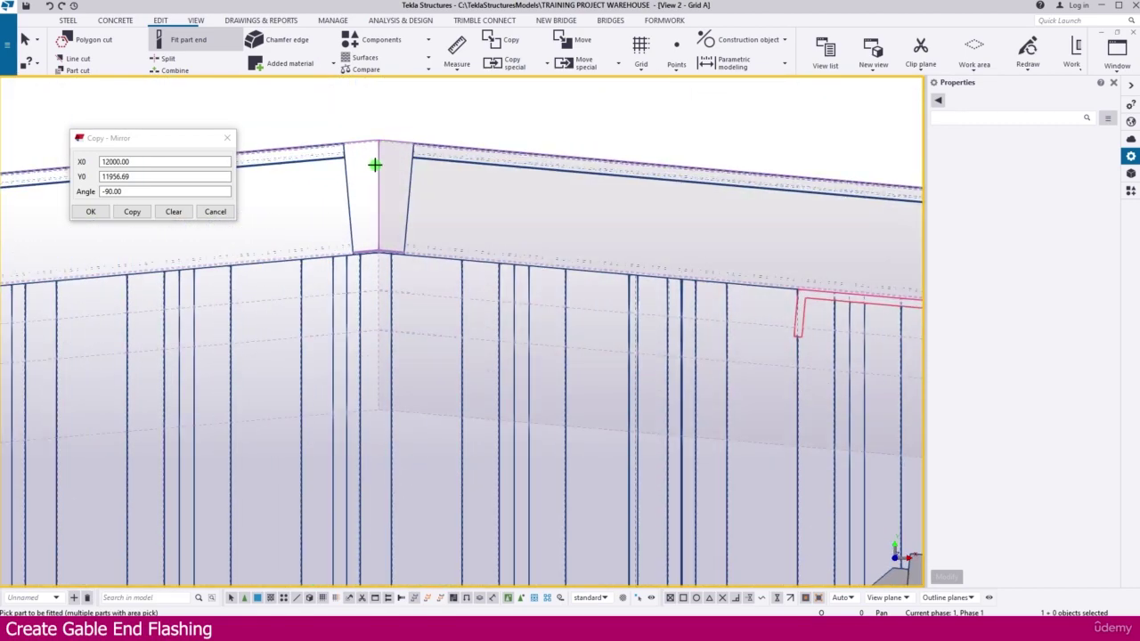
Select both gable end flashings at the ridge and mirror-copy them about grid line 2 with Copy special Mirror.
scroll(374, 164, down, 6)
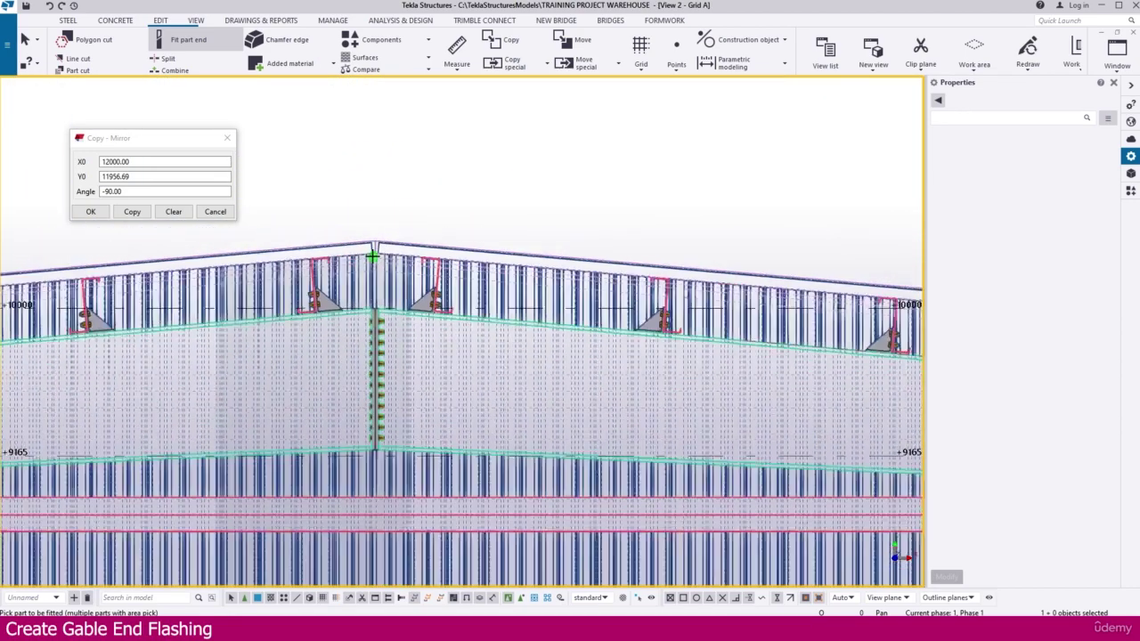
scroll(372, 258, up, 4)
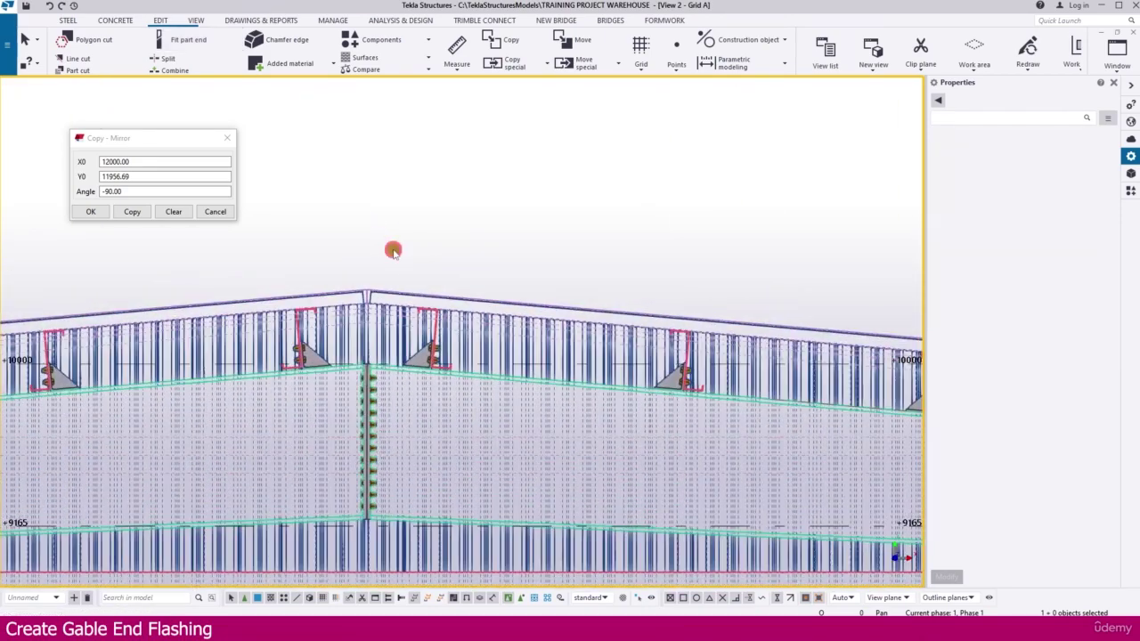
scroll(368, 267, up, 3)
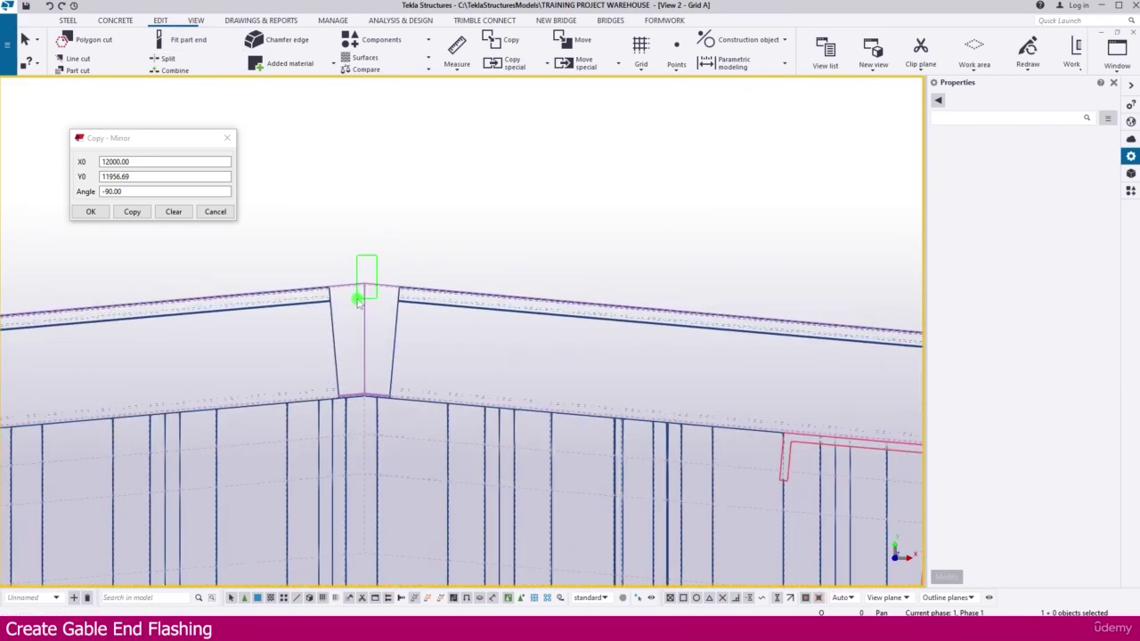
drag(357, 299, 355, 298)
scroll(336, 272, down, 7)
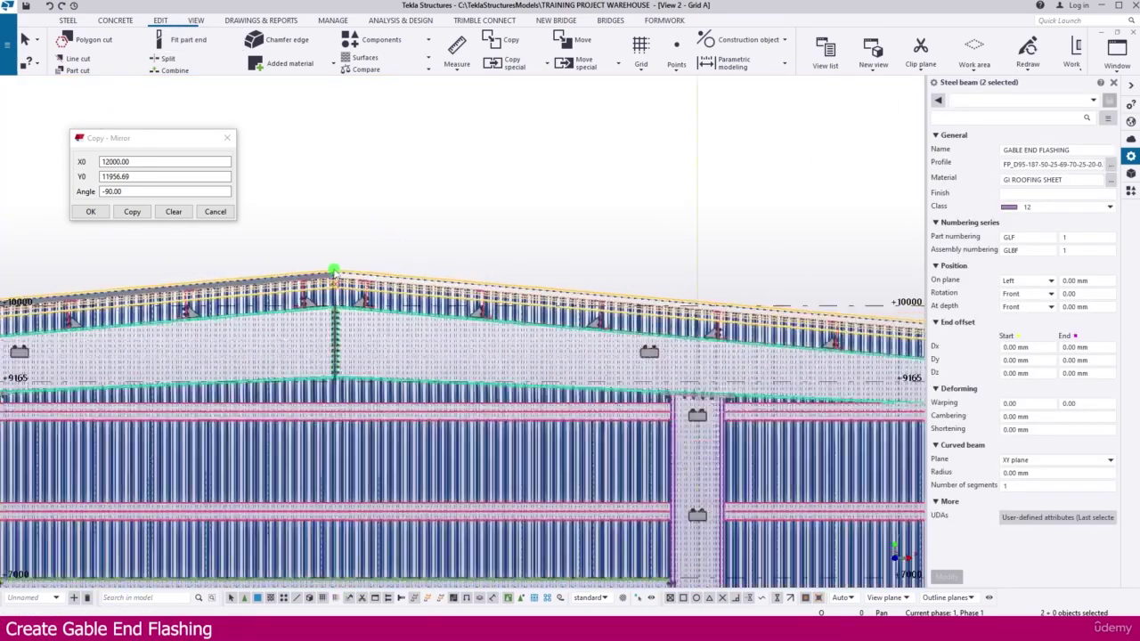
scroll(336, 272, down, 4)
middle_drag(478, 244, 306, 263)
middle_drag(625, 237, 500, 235)
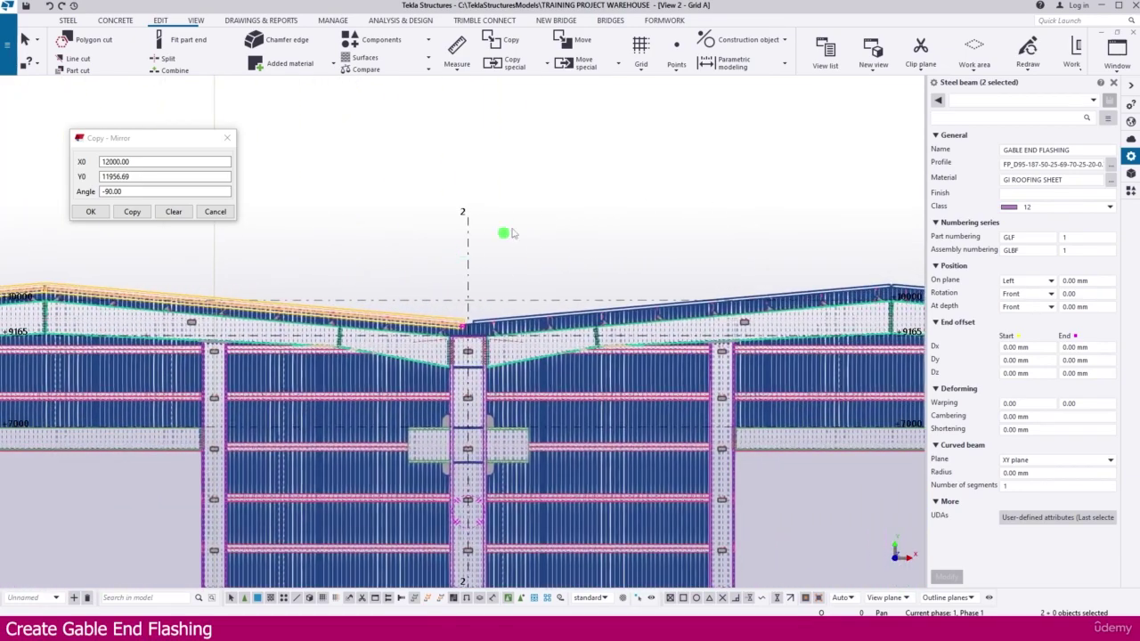
right_click(560, 205)
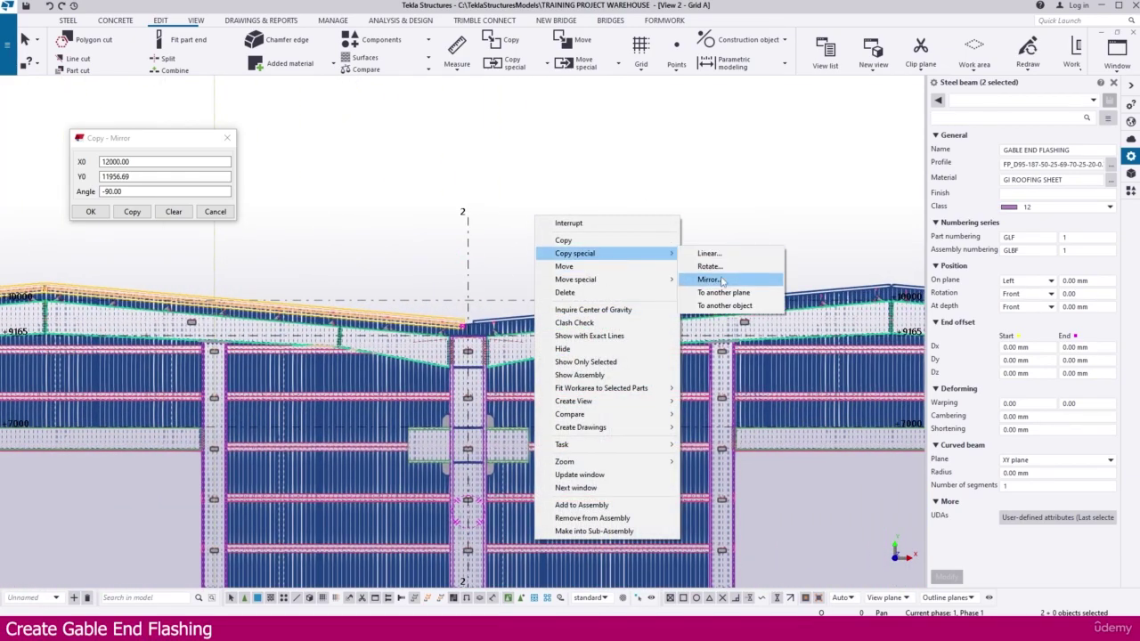
click(720, 279)
scroll(473, 234, up, 6)
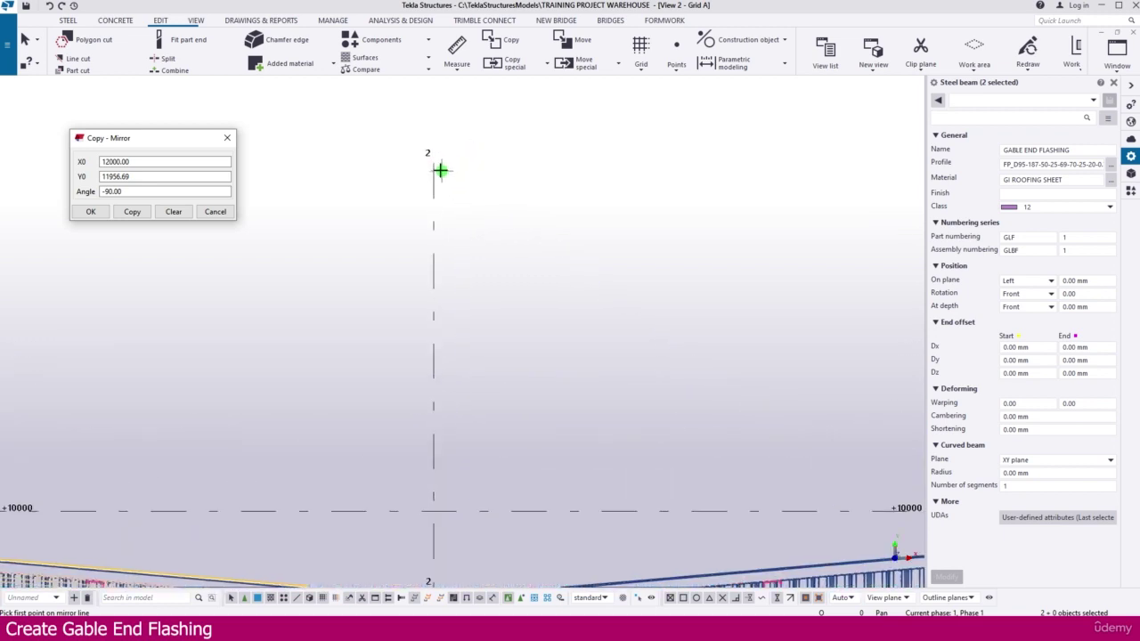
click(433, 160)
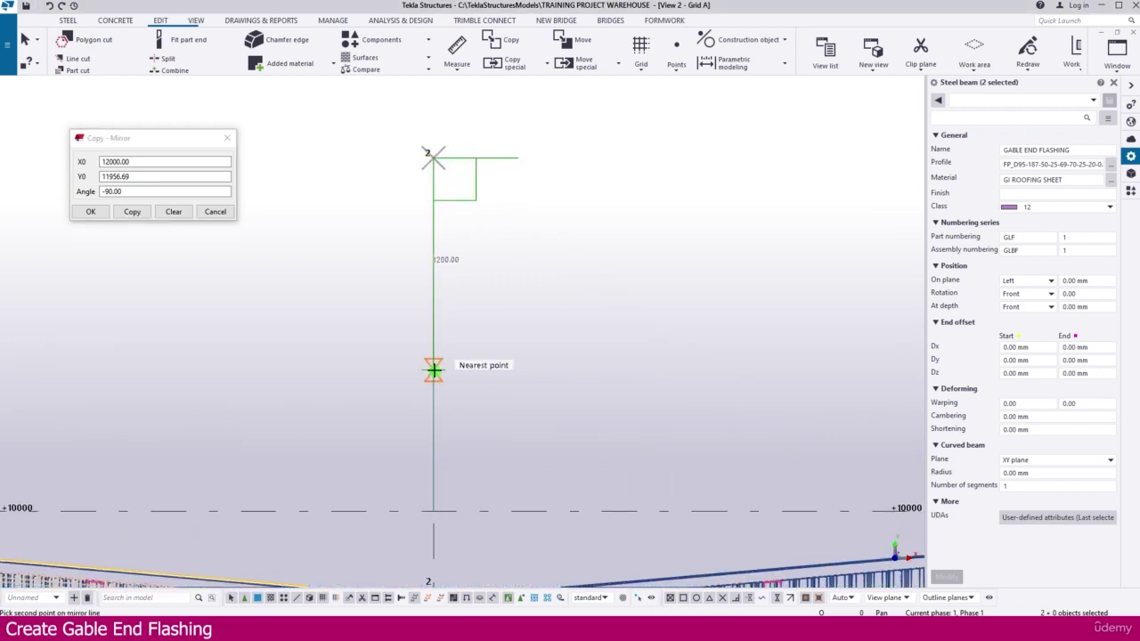
click(132, 212)
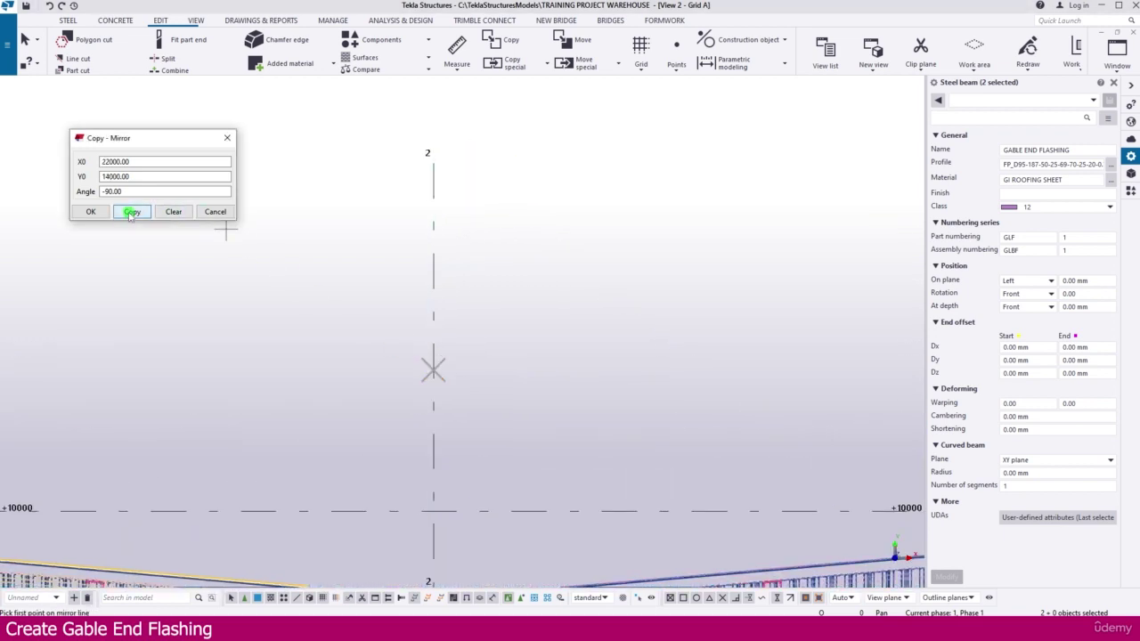
click(94, 211)
Examine the copied flashings in the Grid A view from the valley at grid 2 to the eave end at grid 3.
scroll(241, 268, down, 3)
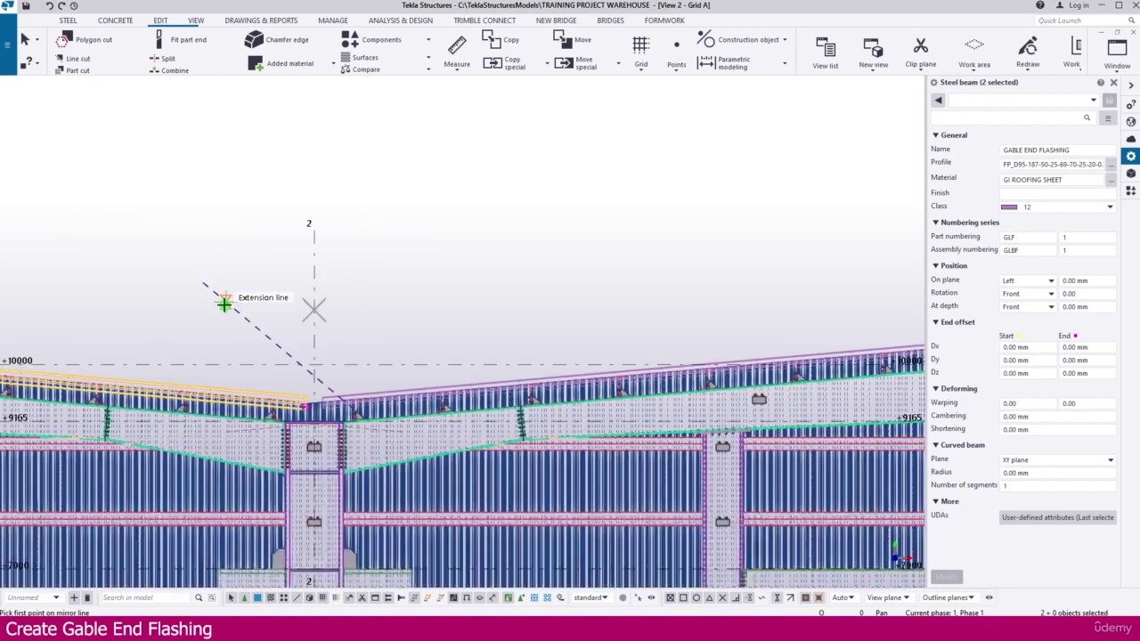
scroll(738, 328, up, 6)
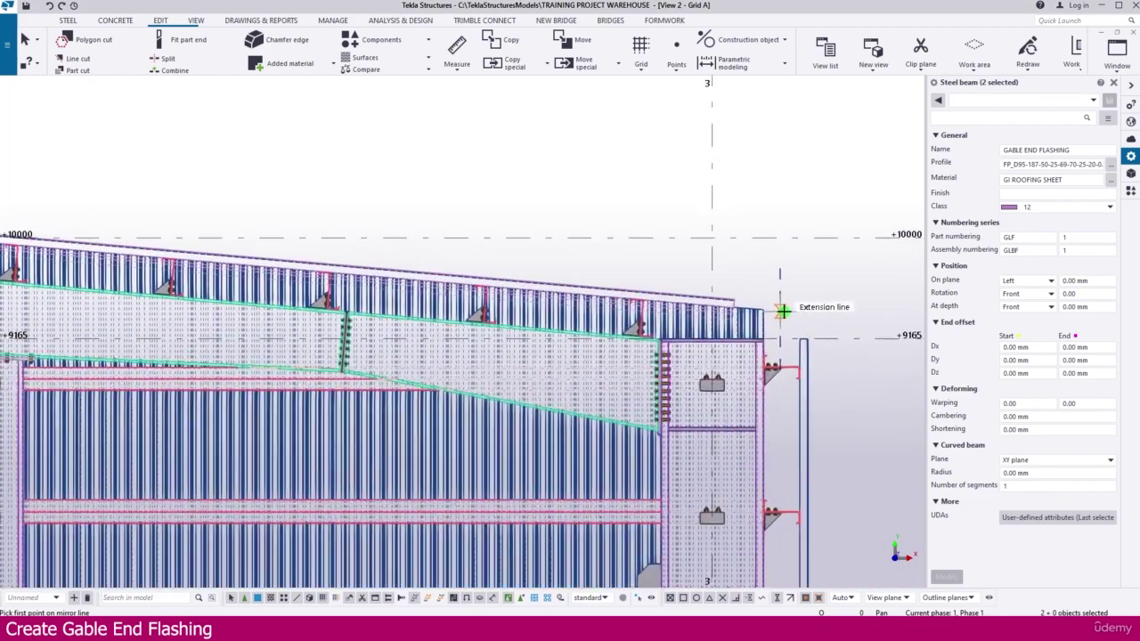
scroll(755, 313, up, 1)
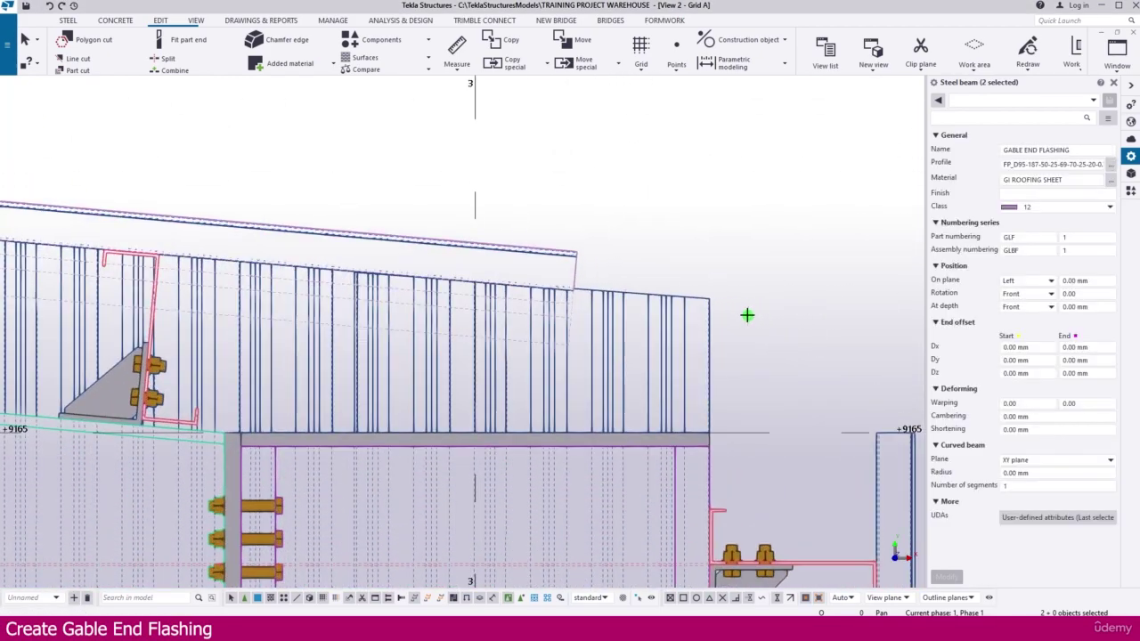
Switch to the isometric view and examine the flashings at the valley, at the grid 3 eave corner and along the gable.
key(ctrl+Tab)
key(ctrl+Tab)
key(ctrl+Tab)
scroll(703, 326, down, 6)
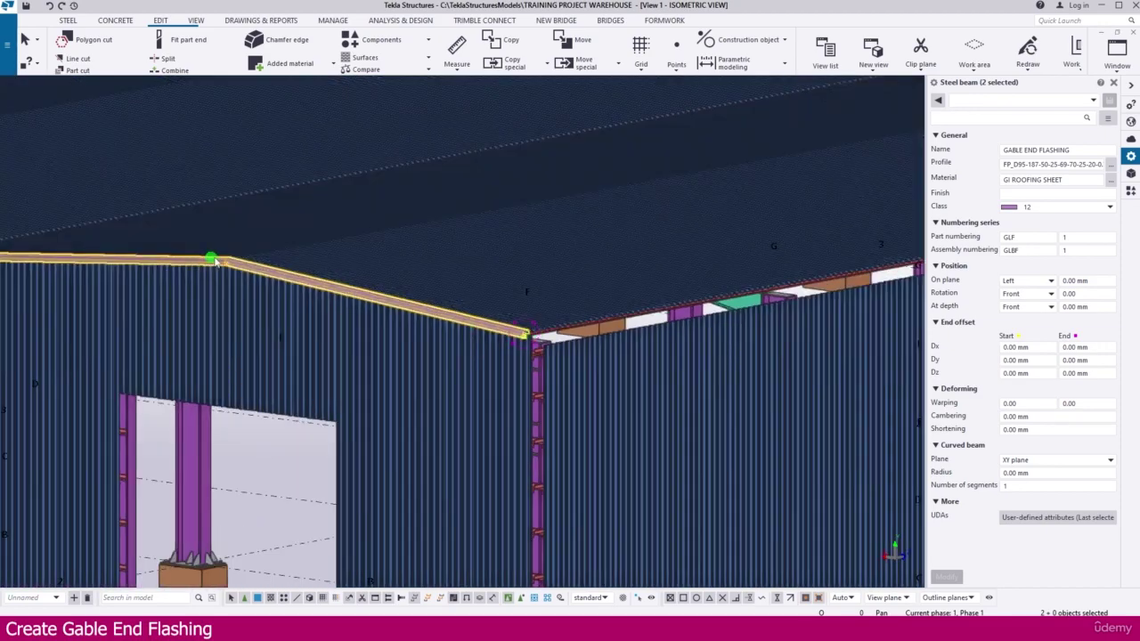
middle_drag(214, 261, 659, 346)
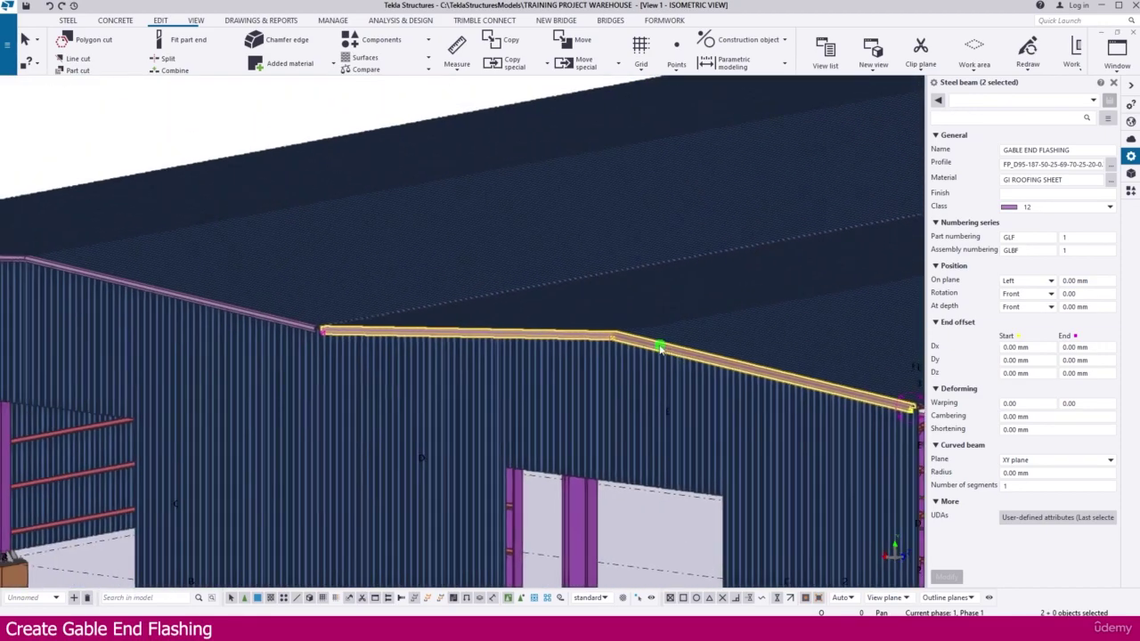
scroll(356, 325, up, 6)
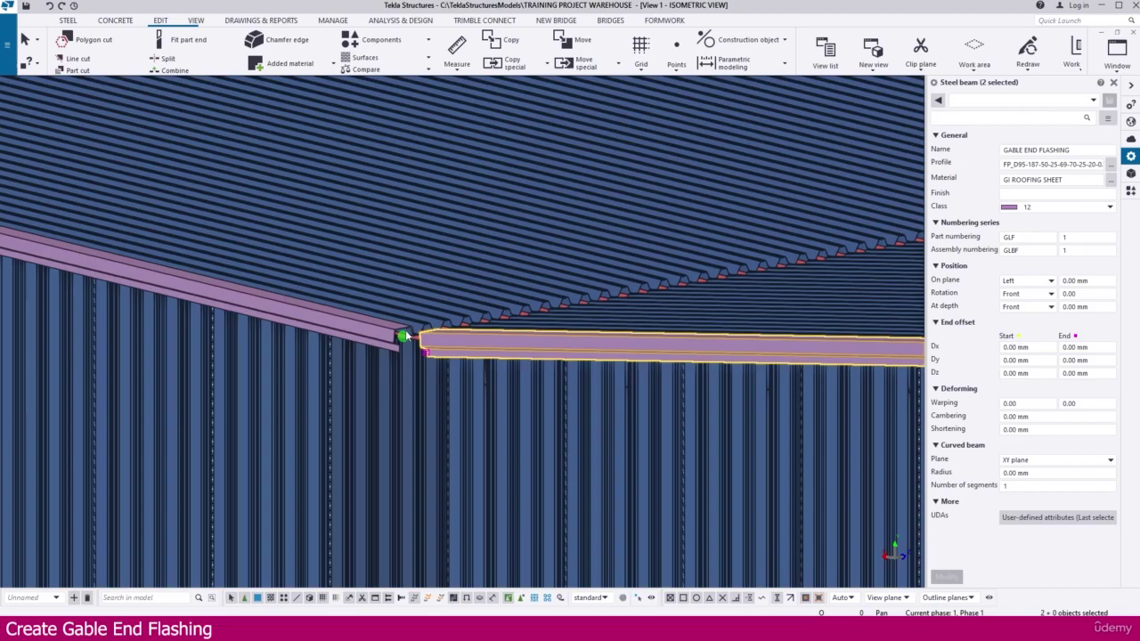
scroll(407, 336, down, 4)
middle_drag(407, 336, 558, 359)
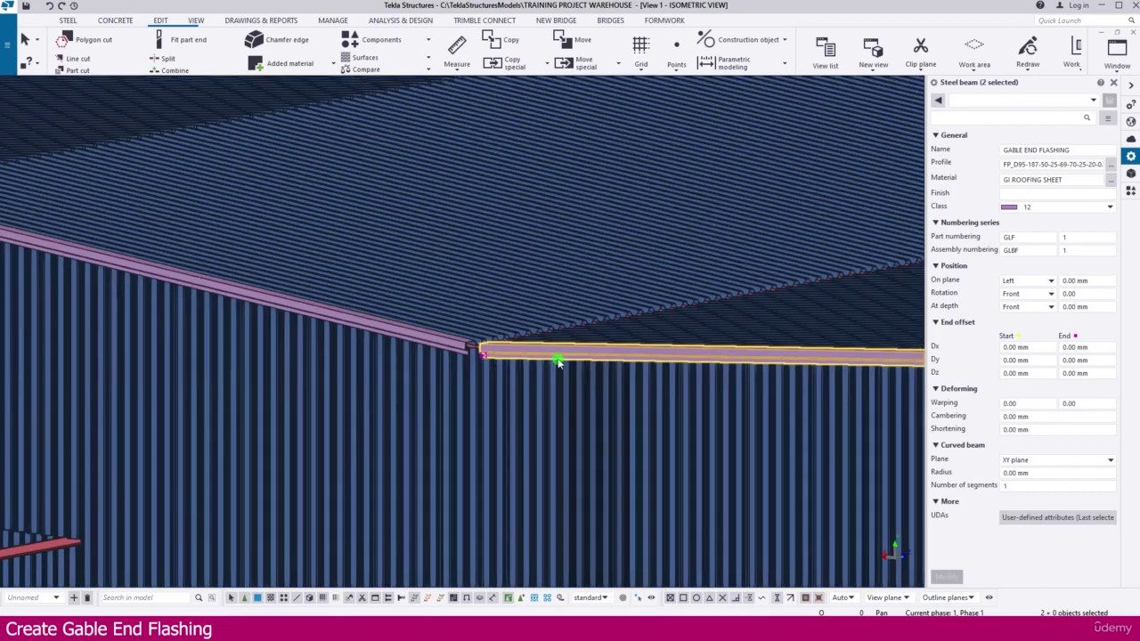
middle_drag(234, 275, 703, 352)
scroll(134, 331, up, 4)
scroll(125, 328, up, 3)
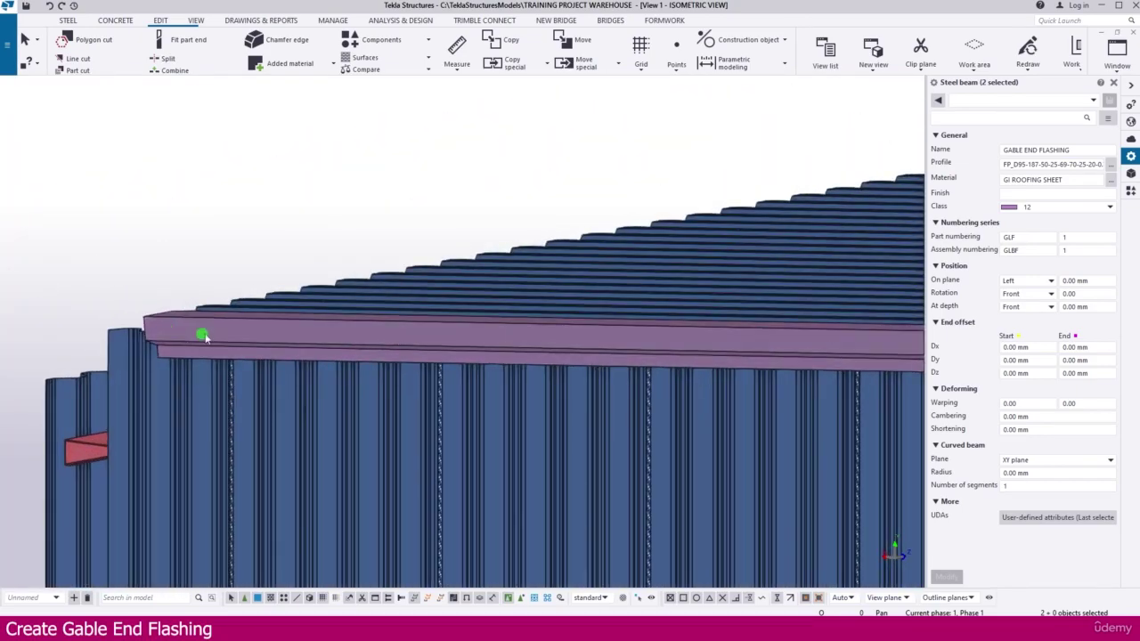
scroll(215, 327, down, 4)
ctrl+middle_drag(219, 323, 389, 359)
scroll(427, 308, down, 6)
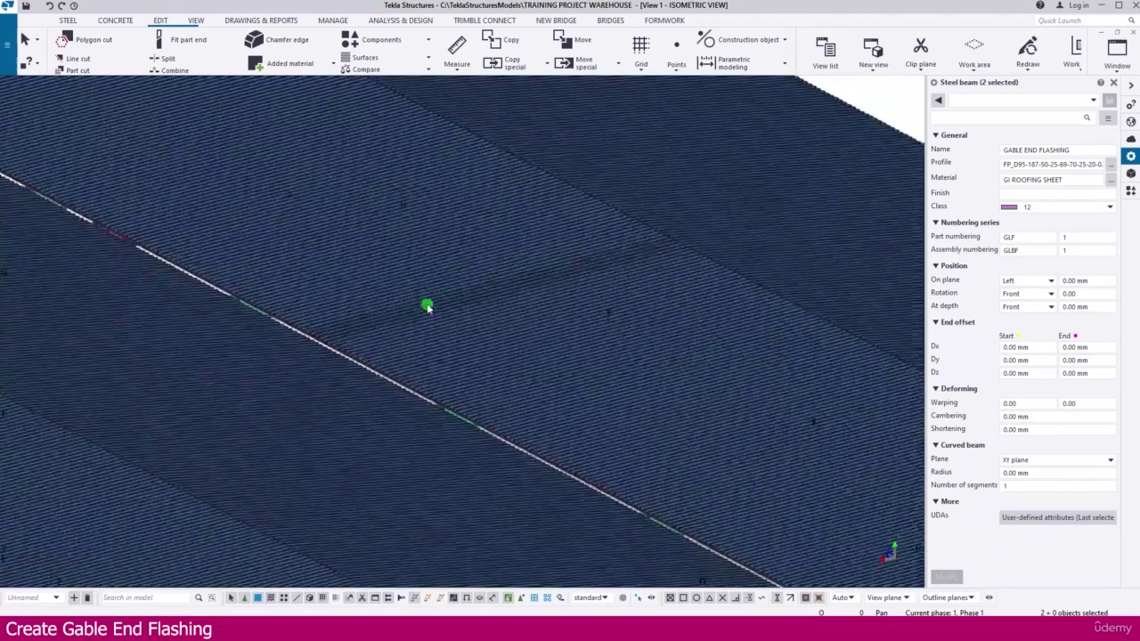
scroll(325, 443, up, 6)
scroll(364, 443, up, 2)
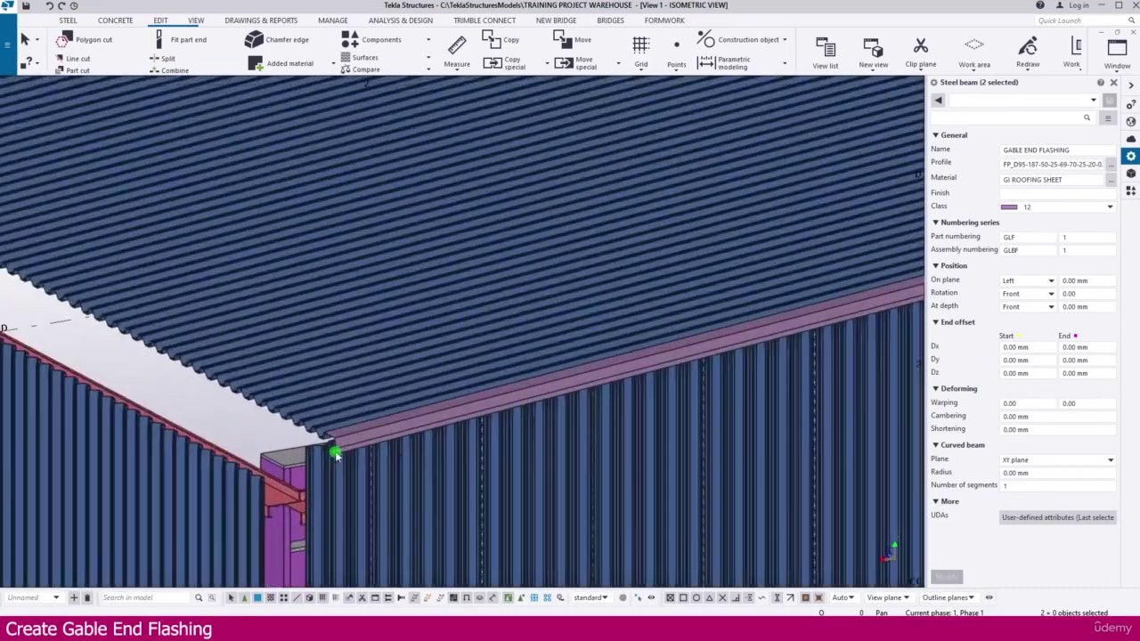
scroll(336, 443, down, 3)
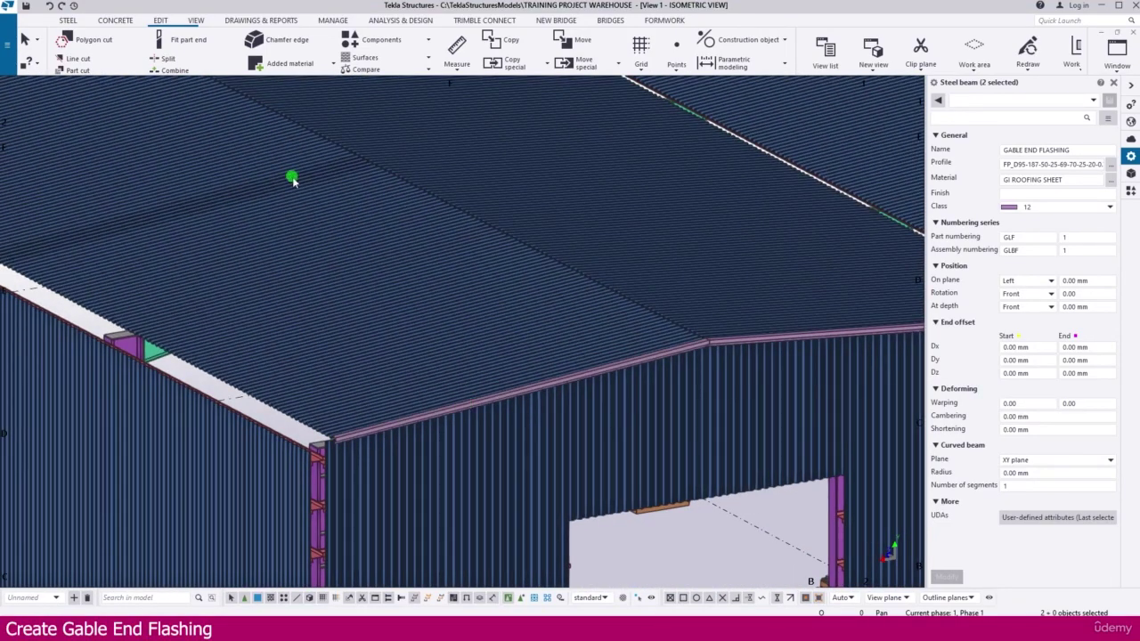
scroll(292, 179, down, 6)
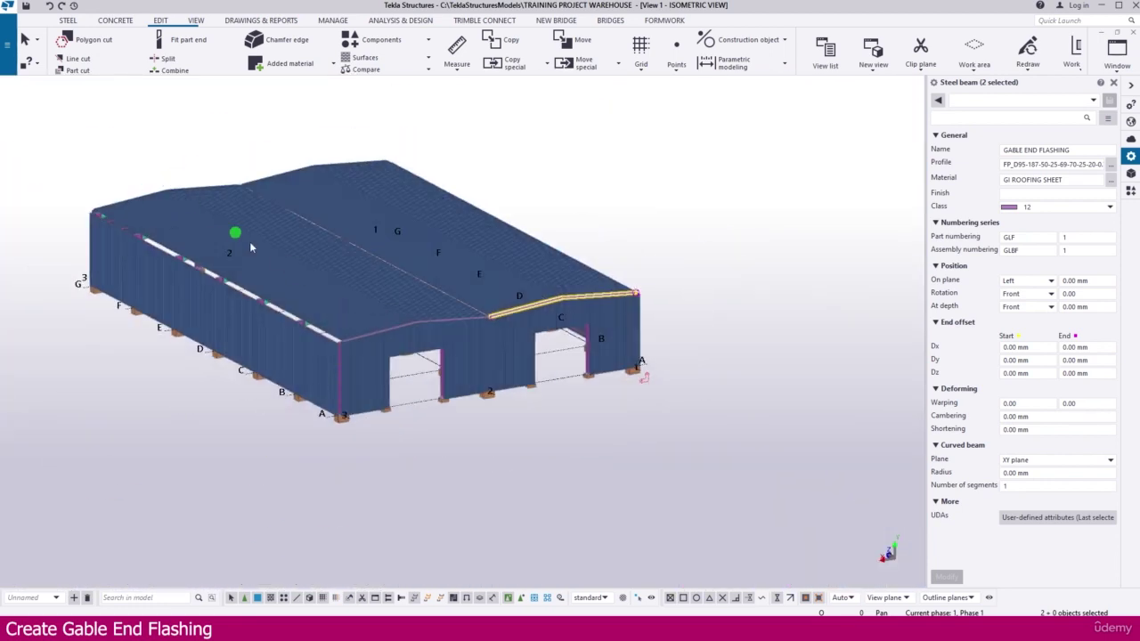
Add the two mirror-copied flashings to the selection so that all four Grid A gable end flashings are selected.
scroll(405, 318, up, 3)
scroll(573, 323, up, 4)
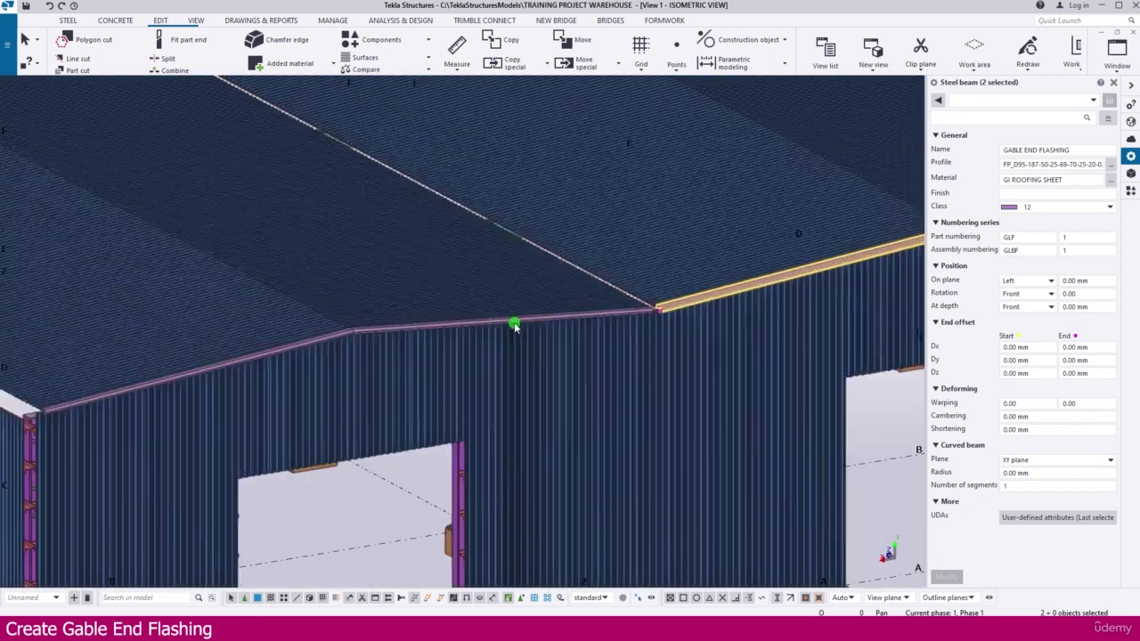
ctrl+click(452, 329)
scroll(723, 355, down, 4)
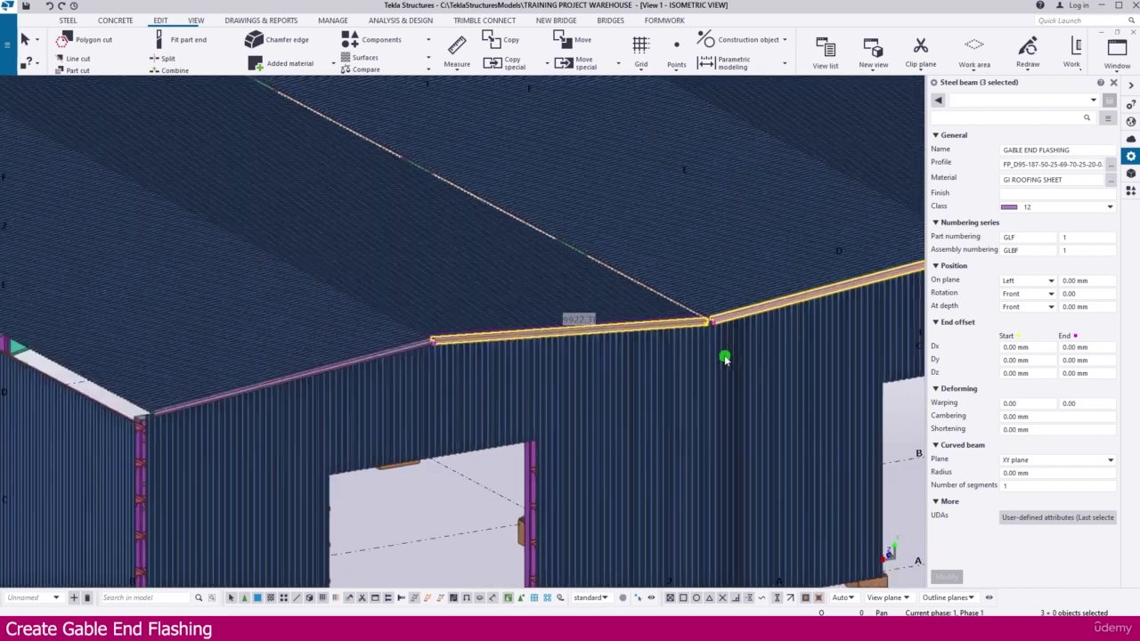
scroll(509, 361, up, 4)
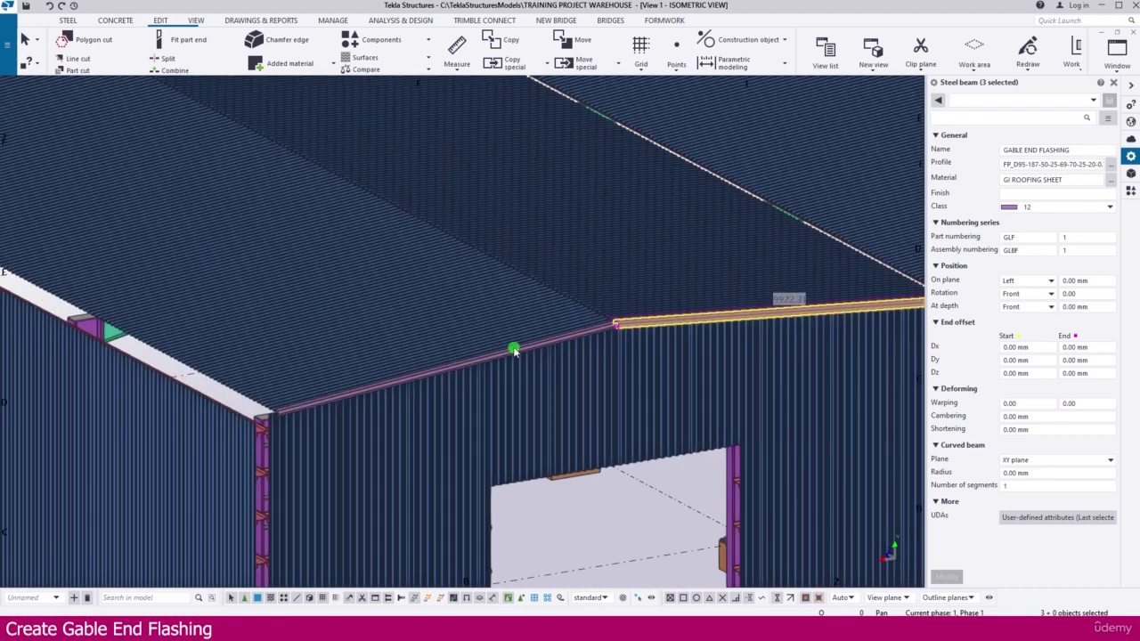
ctrl+click(513, 351)
scroll(516, 349, down, 5)
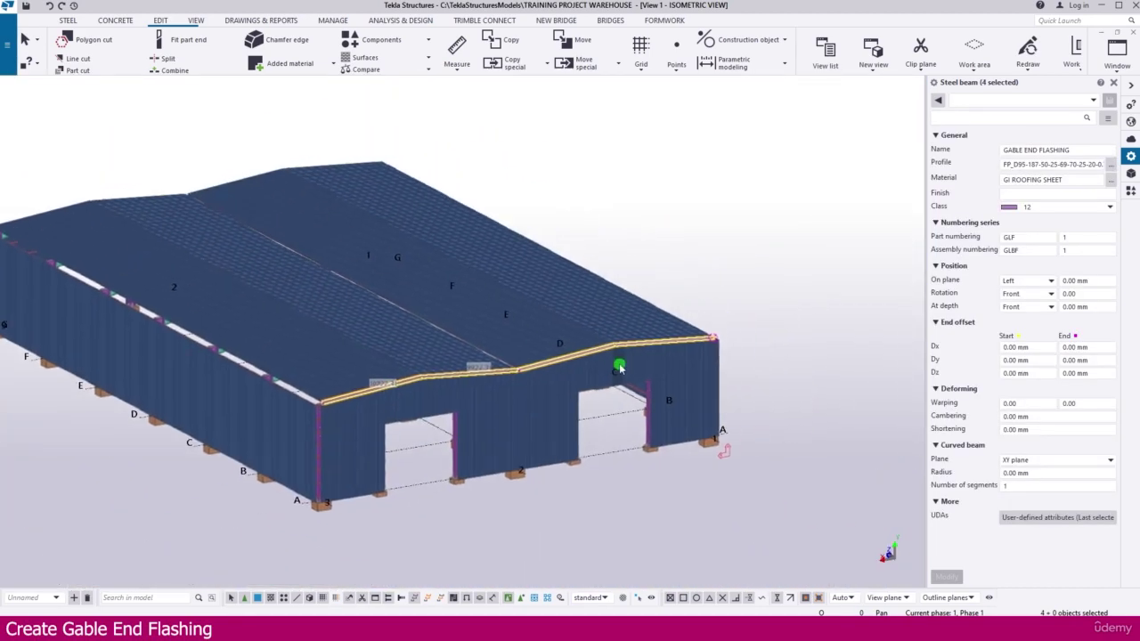
Set the work plane with the Work plane tool on the long-side face of the footing at grid 1/A.
scroll(620, 367, down, 3)
ctrl+middle_drag(620, 356, 580, 380)
scroll(801, 373, up, 5)
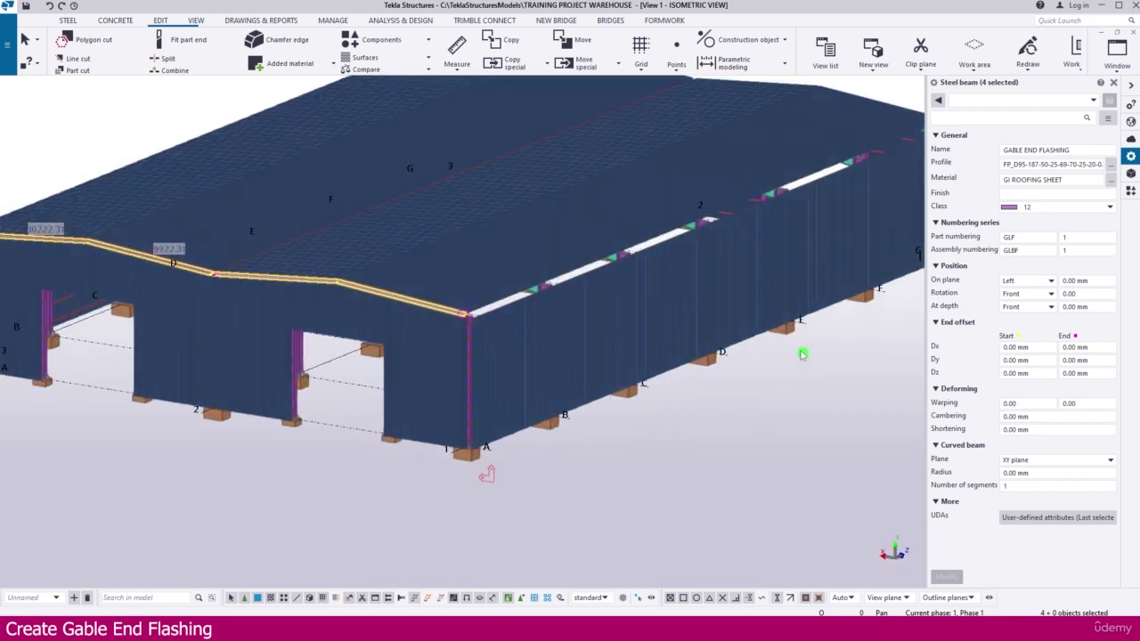
click(196, 20)
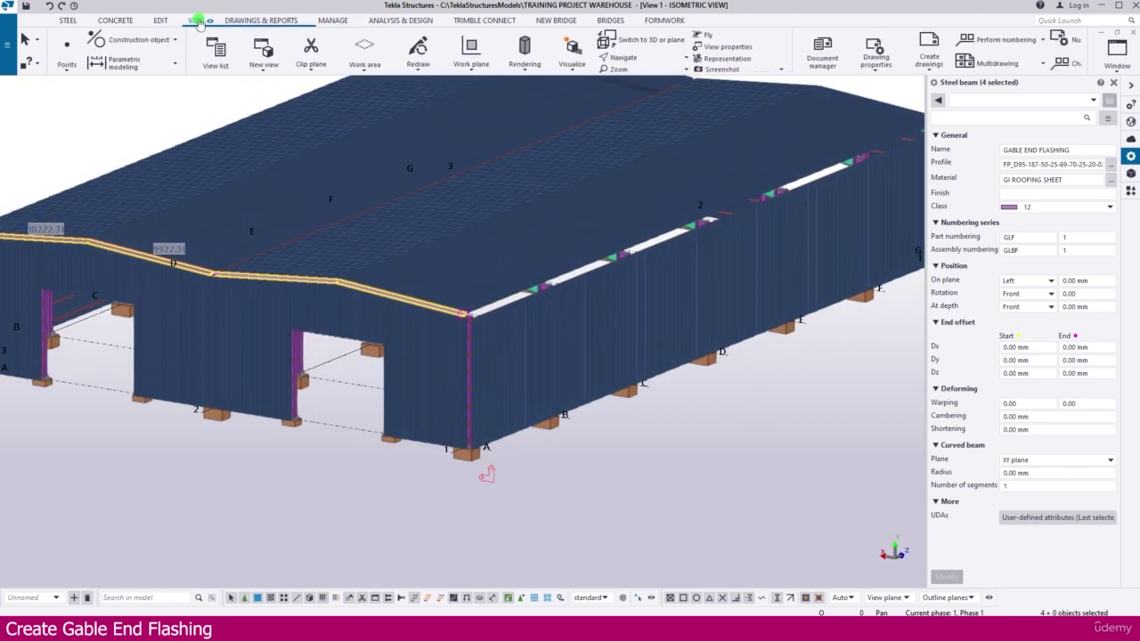
click(336, 66)
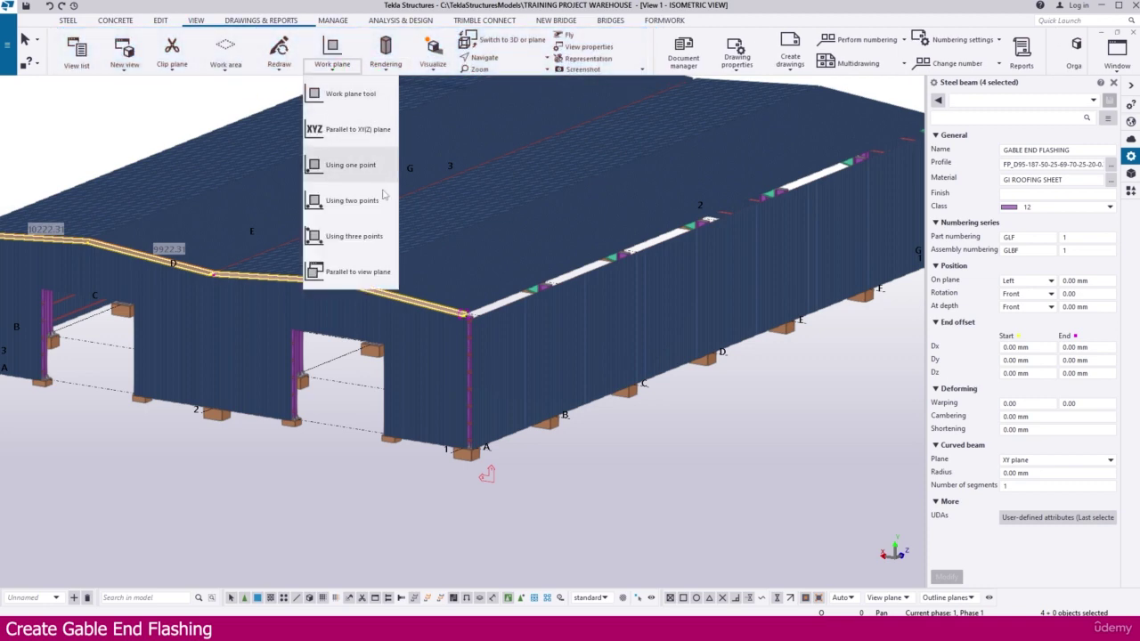
click(350, 93)
scroll(485, 458, up, 8)
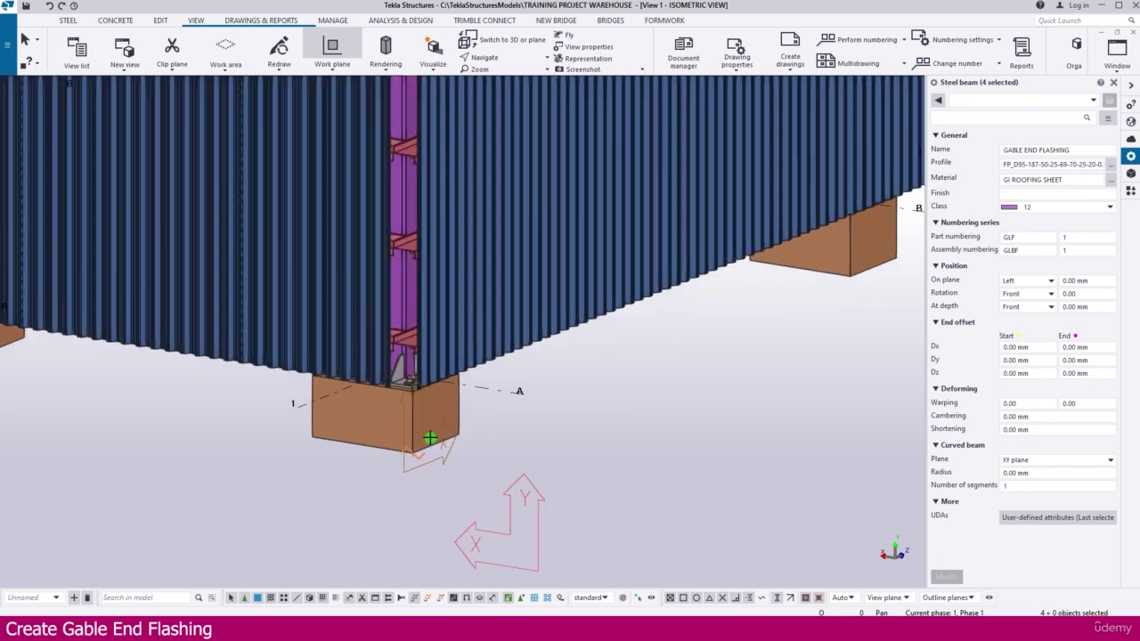
scroll(494, 446, down, 10)
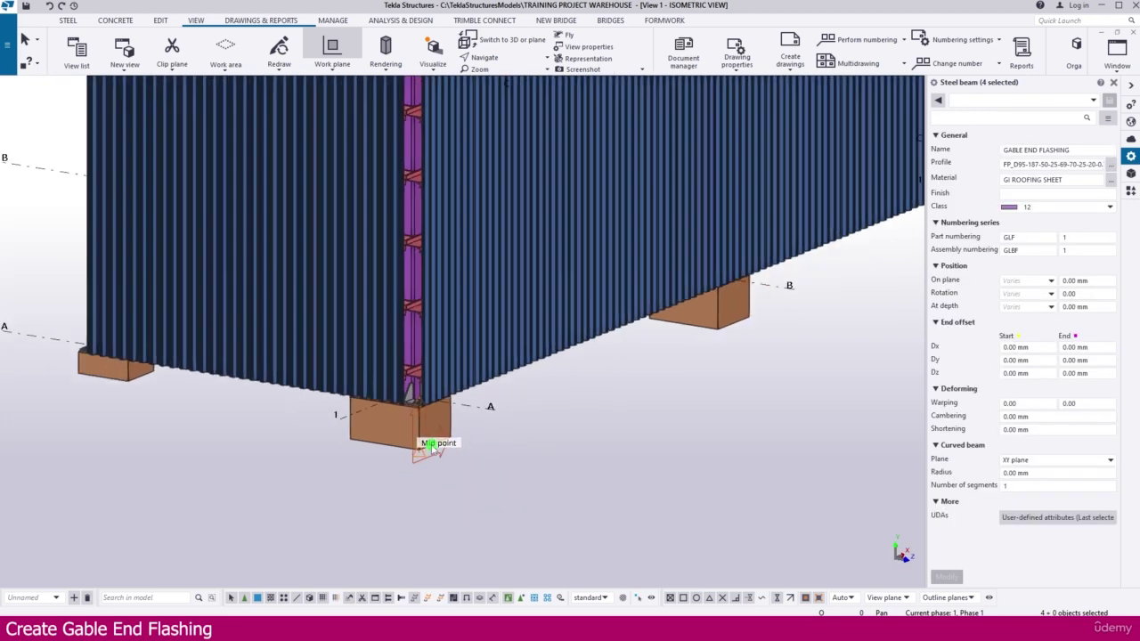
scroll(536, 419, up, 3)
scroll(498, 488, down, 3)
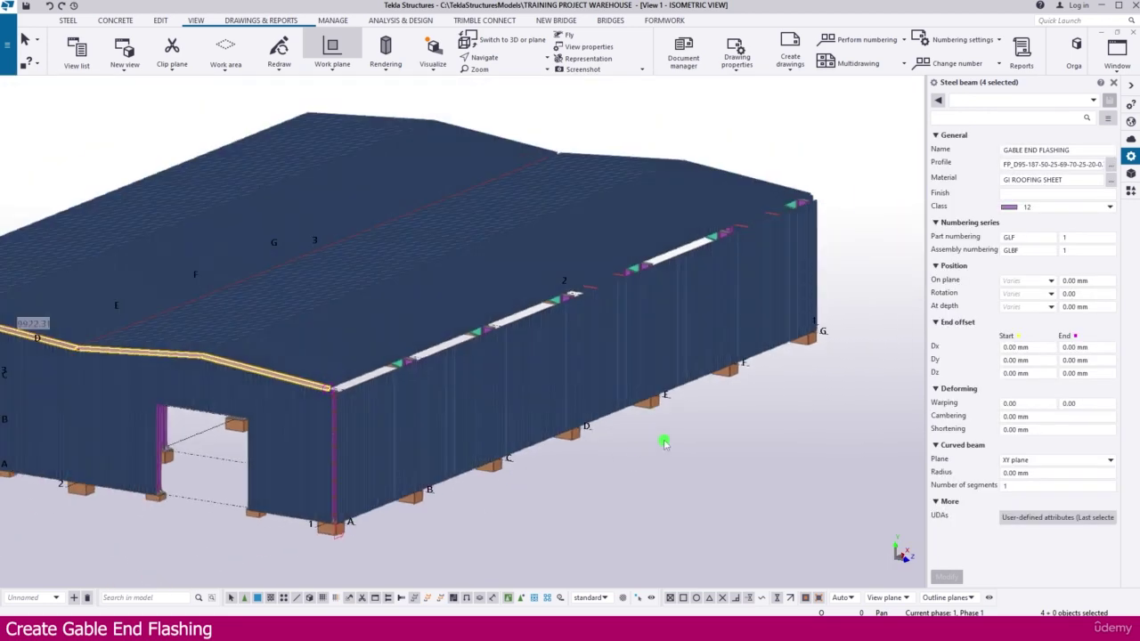
right_click(665, 441)
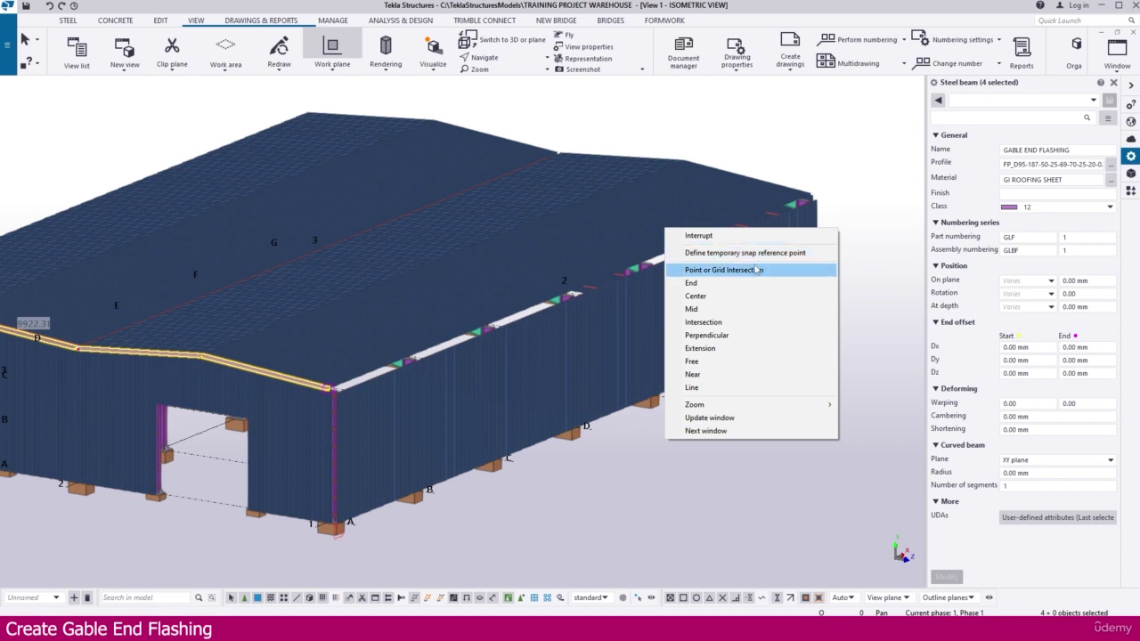
click(601, 501)
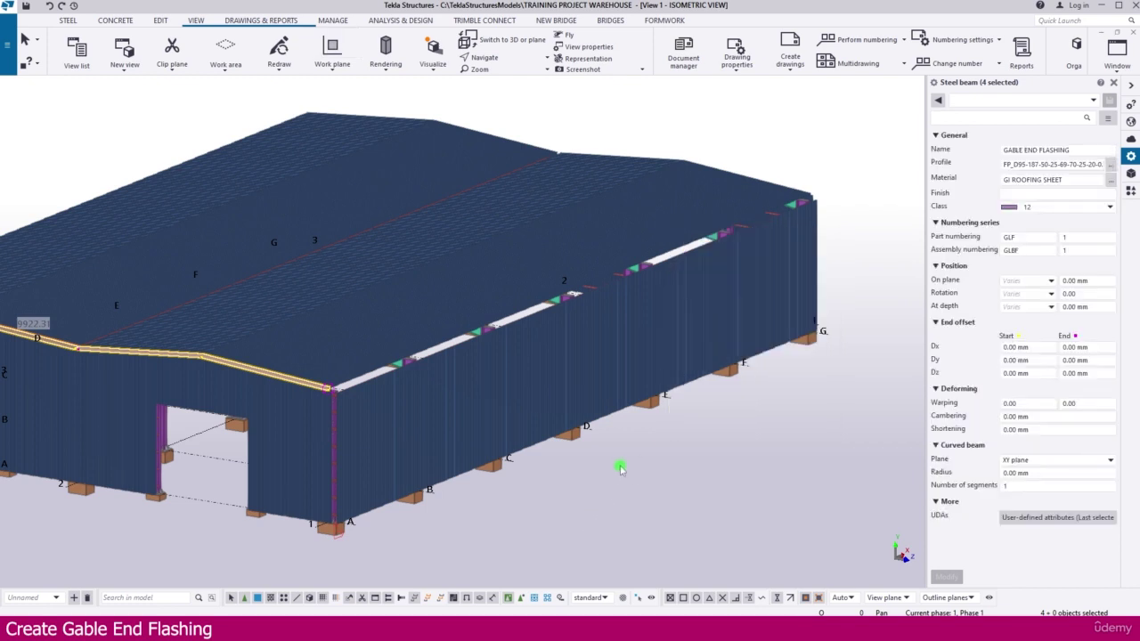
Mirror-copy the four selected gable end flashings to the opposite gable about a vertical line through the middle of the footing at grid D.
right_click(681, 436)
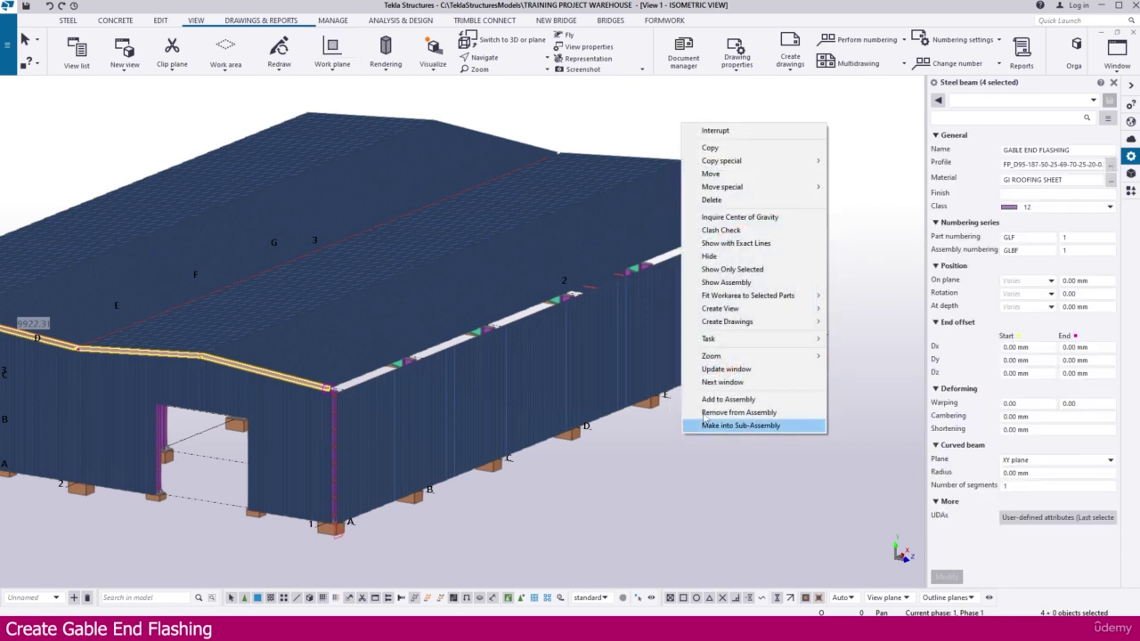
mouse_move(738, 161)
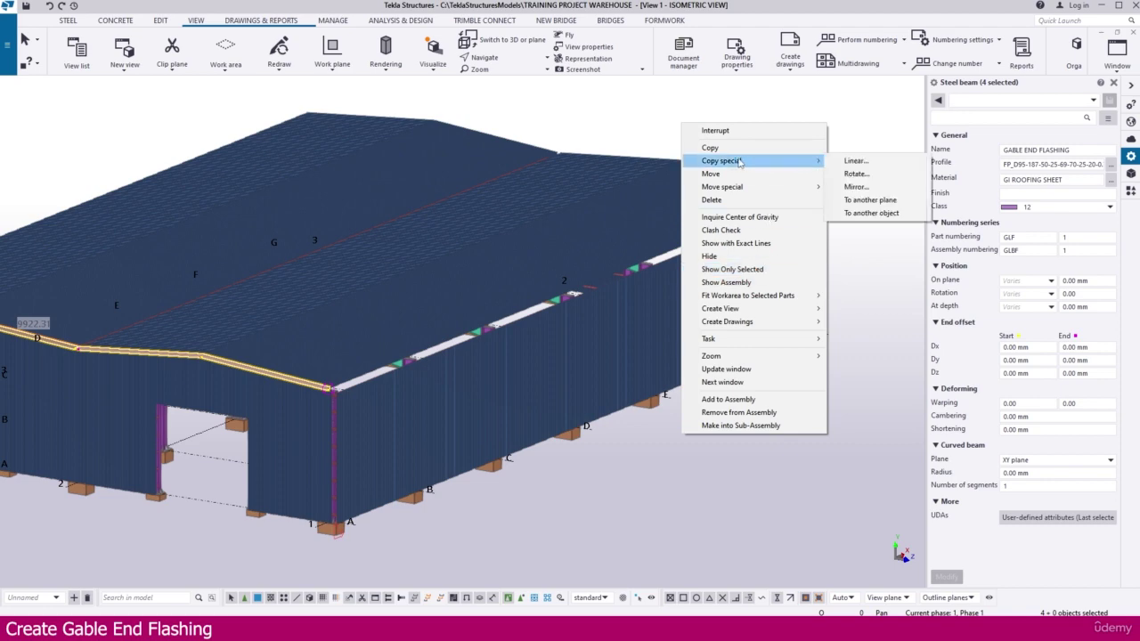
click(856, 188)
scroll(575, 458, up, 10)
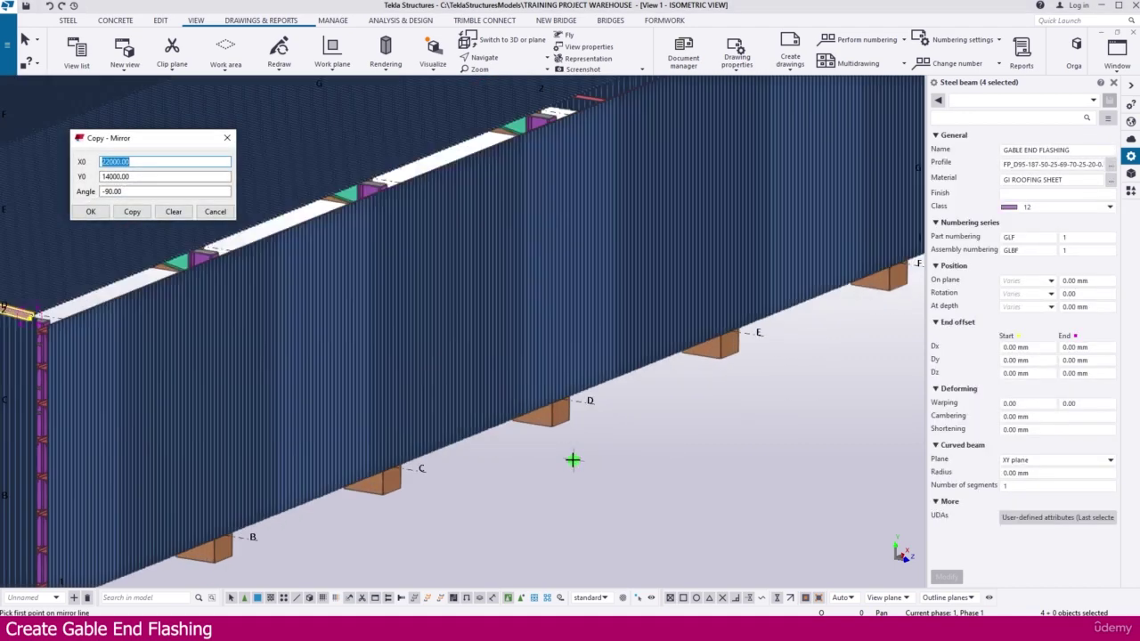
scroll(572, 392, up, 2)
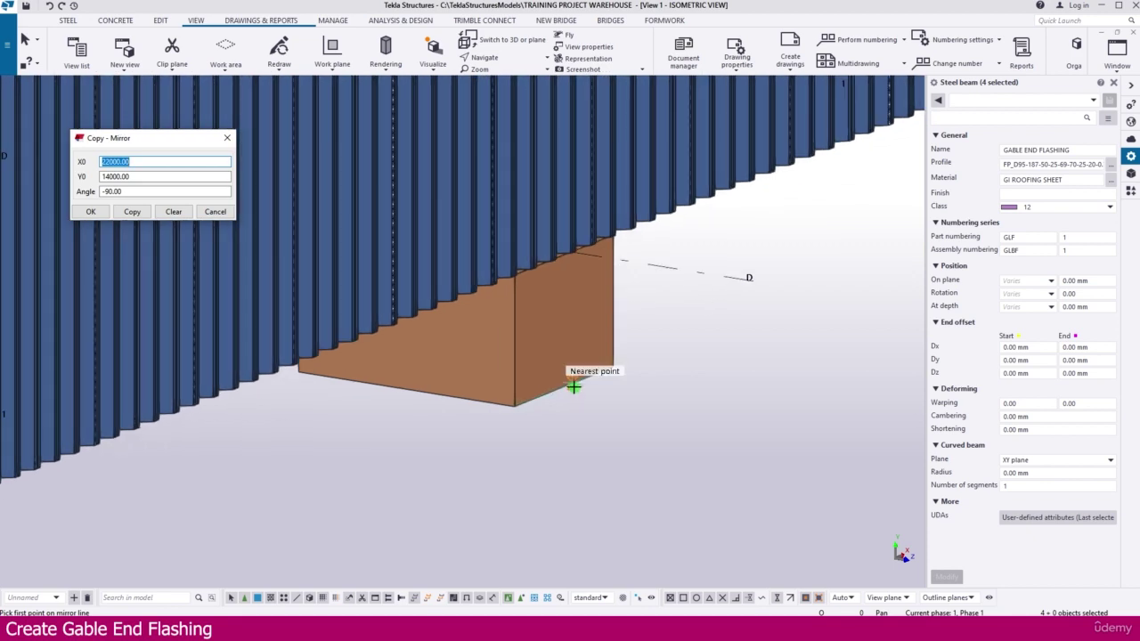
click(568, 381)
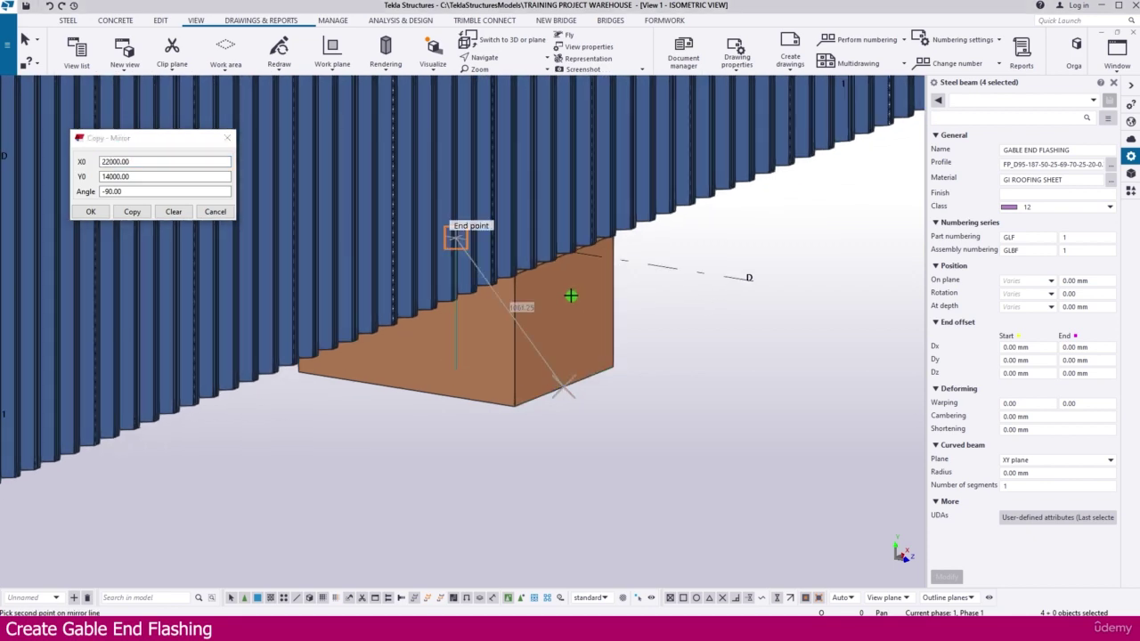
scroll(603, 278, up, 4)
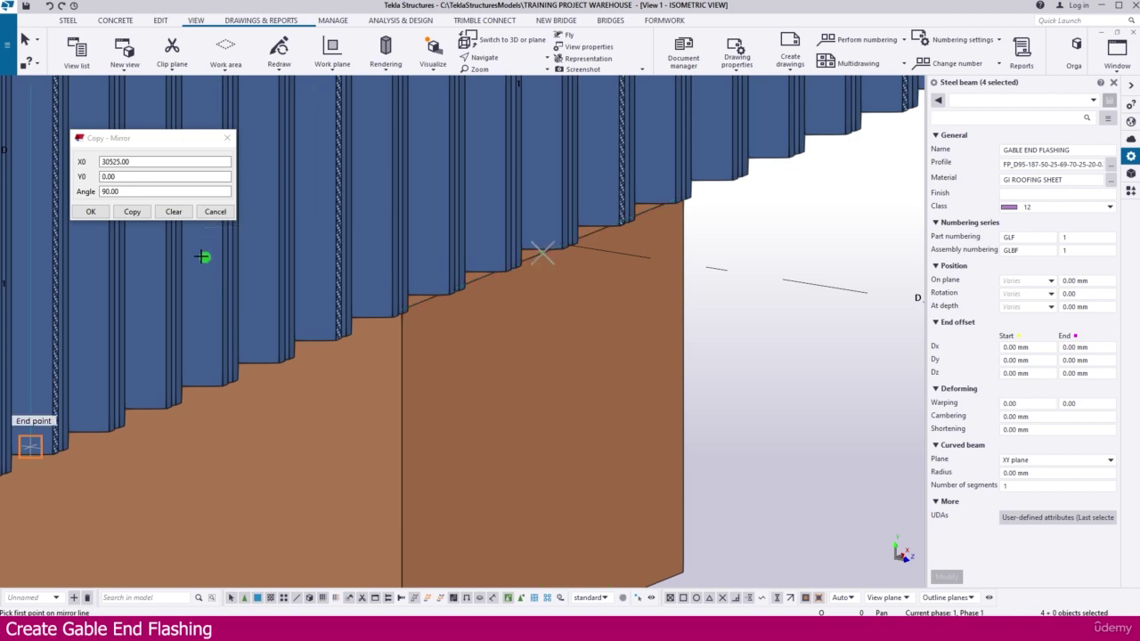
click(132, 212)
click(545, 343)
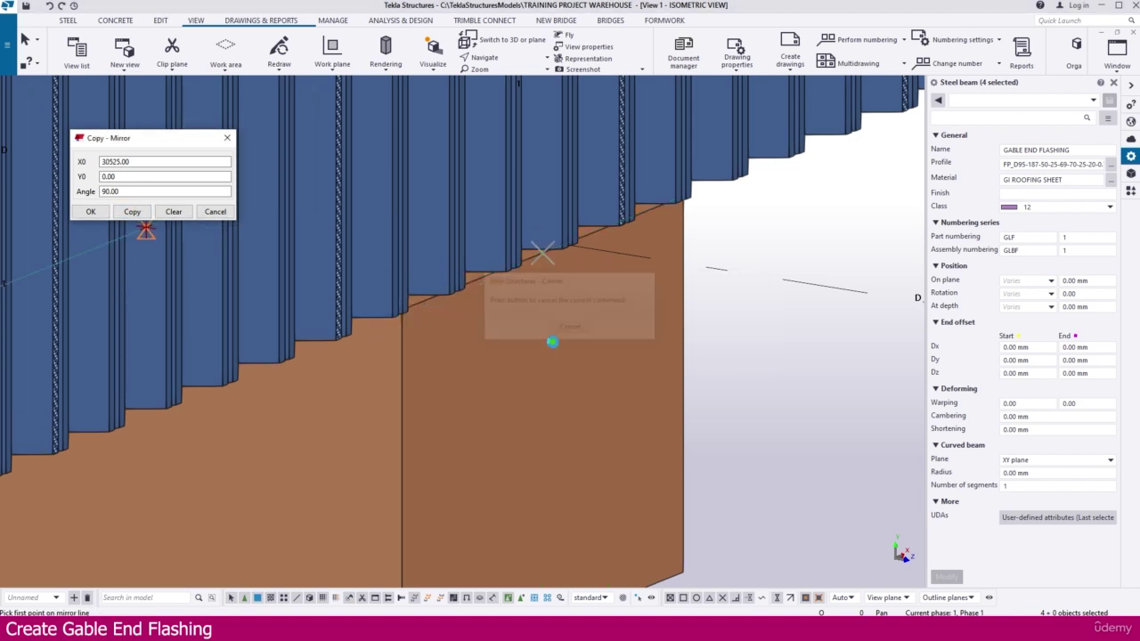
Examine the mirrored gable end flashings along the roof edge and at the corner of the opposite gable.
scroll(545, 489, up, 2)
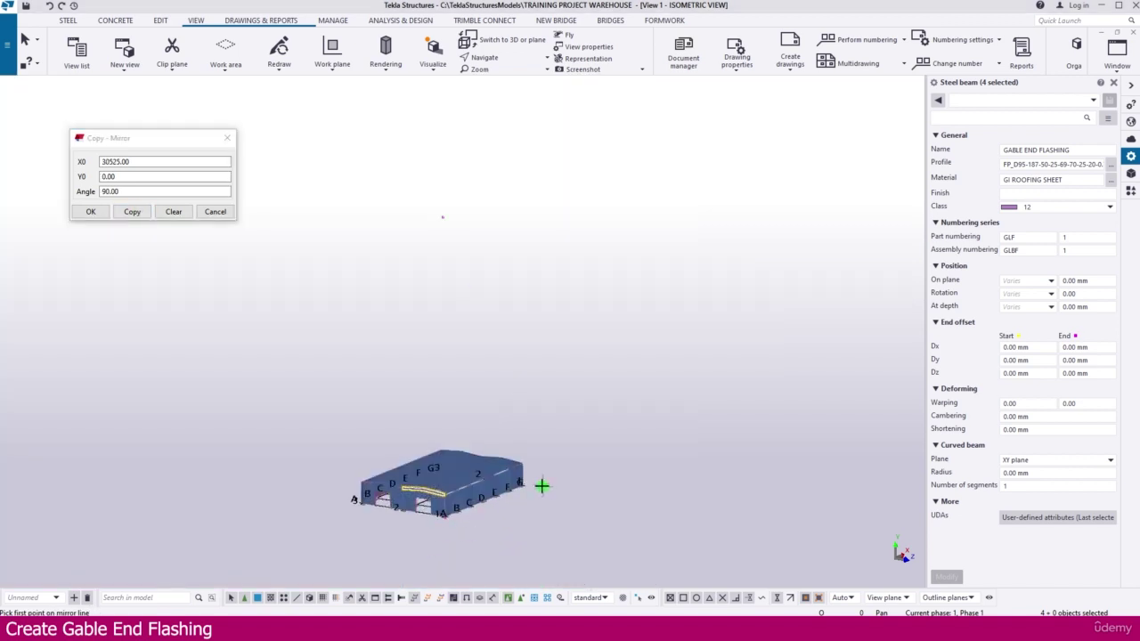
mouse_move(542, 487)
middle_down()
mouse_move(563, 485)
mouse_move(537, 476)
mouse_move(582, 473)
mouse_move(402, 485)
mouse_move(552, 495)
middle_up()
click(569, 470)
scroll(548, 484, up, 8)
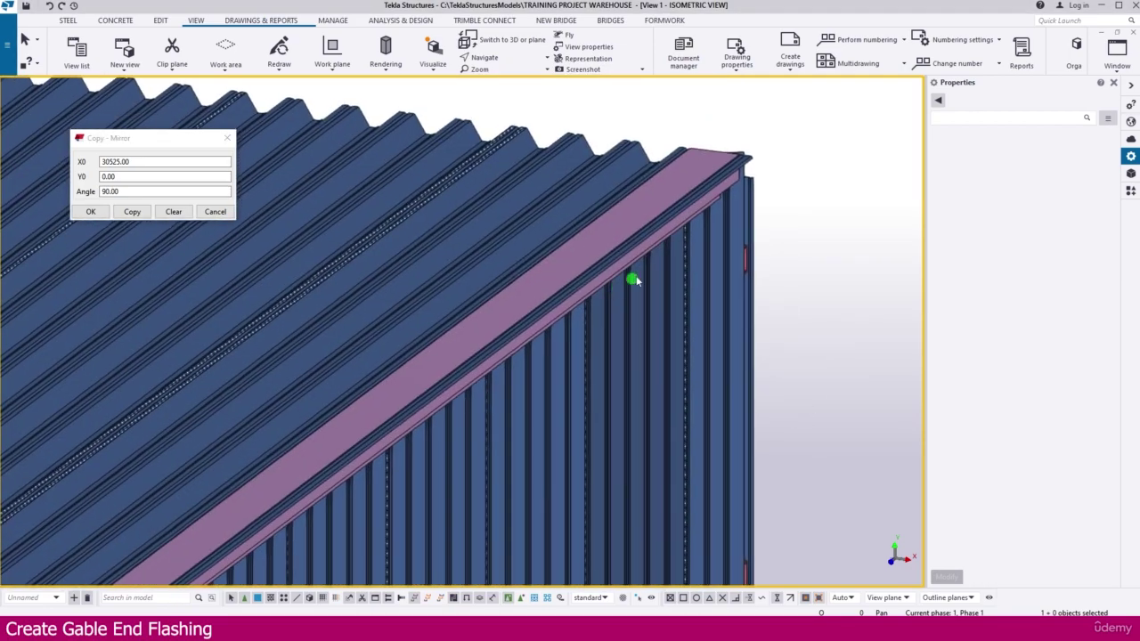
scroll(740, 163, down, 4)
scroll(731, 171, up, 3)
scroll(732, 172, up, 2)
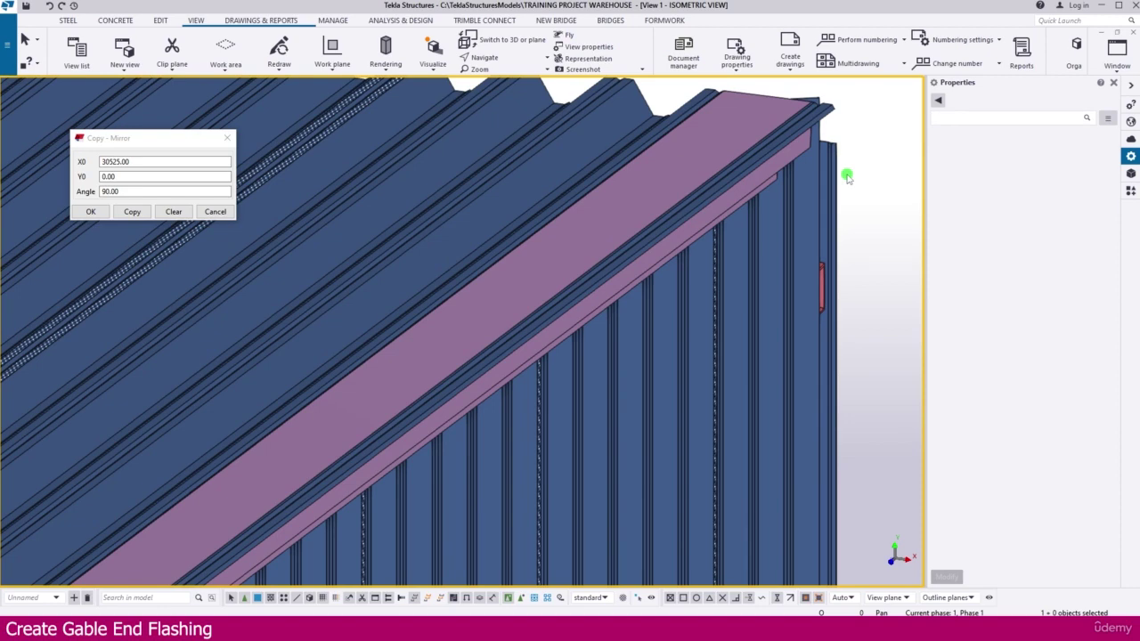
Open the Plan +10000 view and display it in wireframe to expose the Grid G roof edge at grid 2.
click(78, 52)
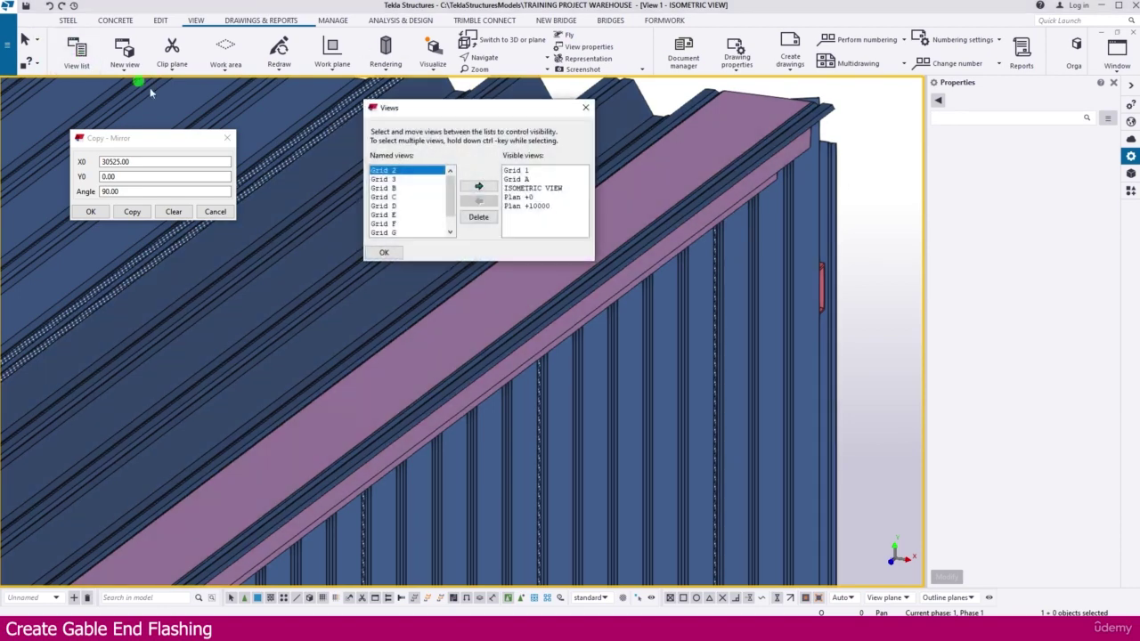
double_click(531, 206)
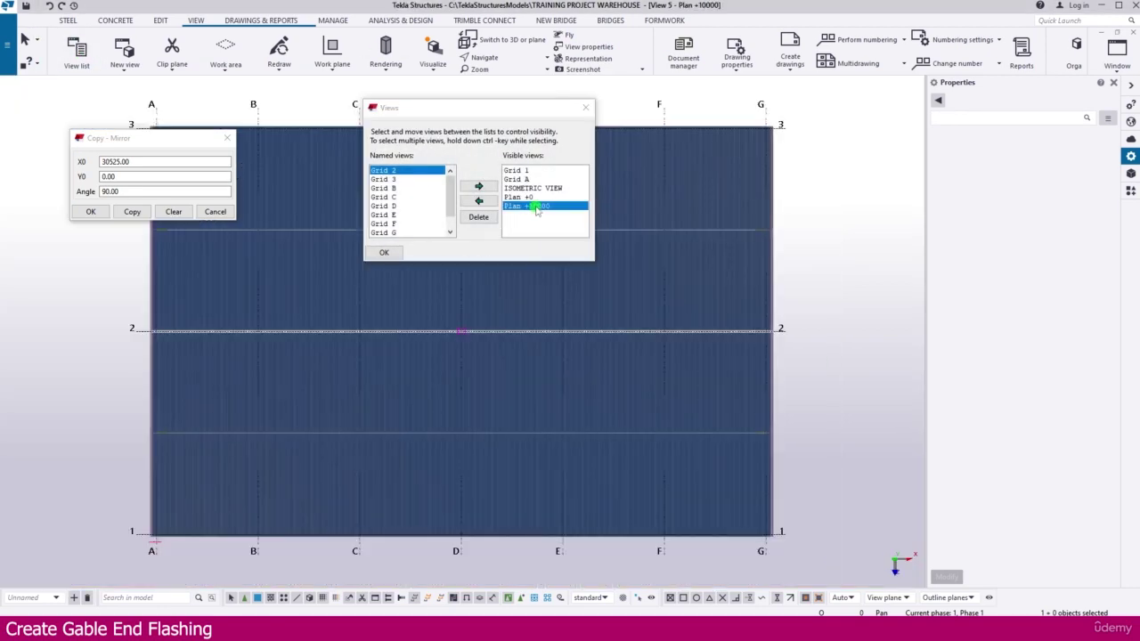
click(586, 110)
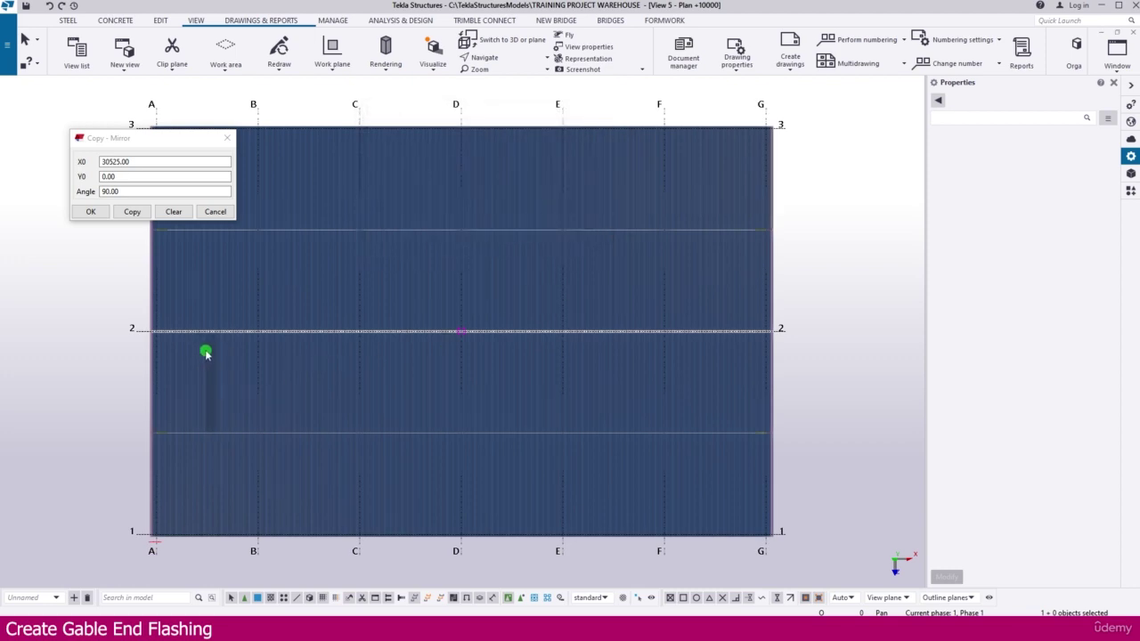
scroll(763, 374, up, 6)
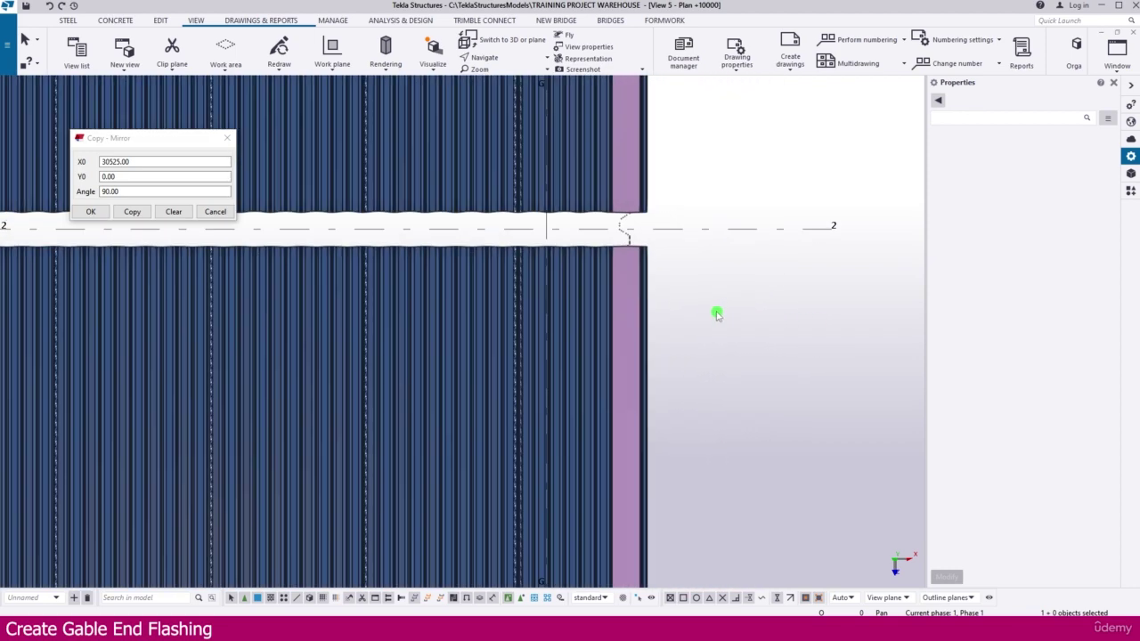
scroll(662, 262, up, 4)
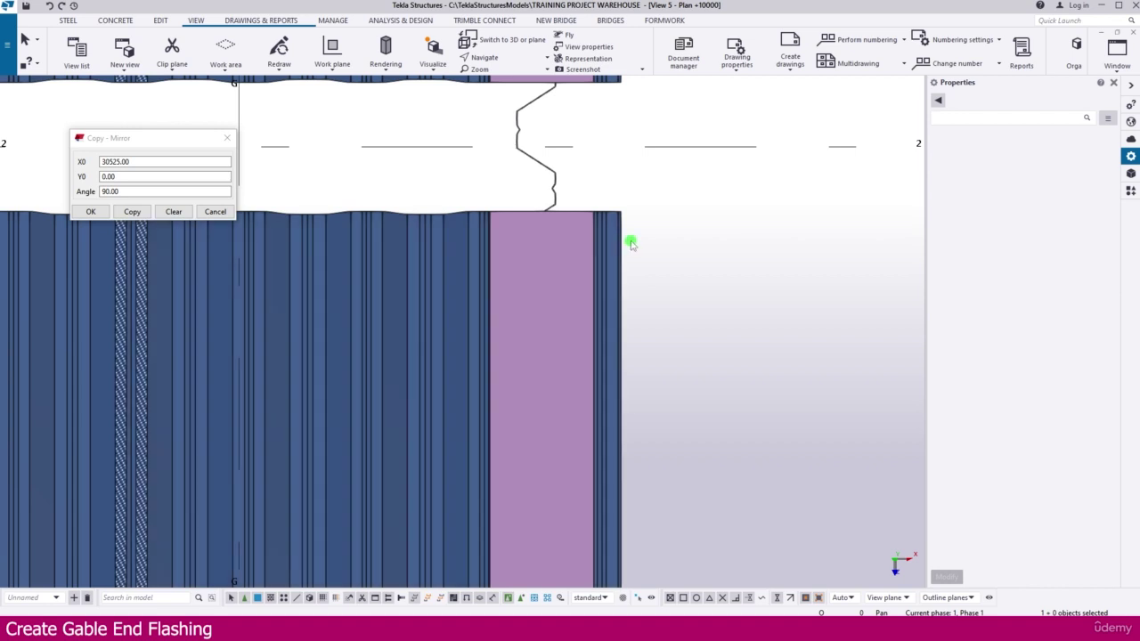
click(746, 256)
key(ctrl+1)
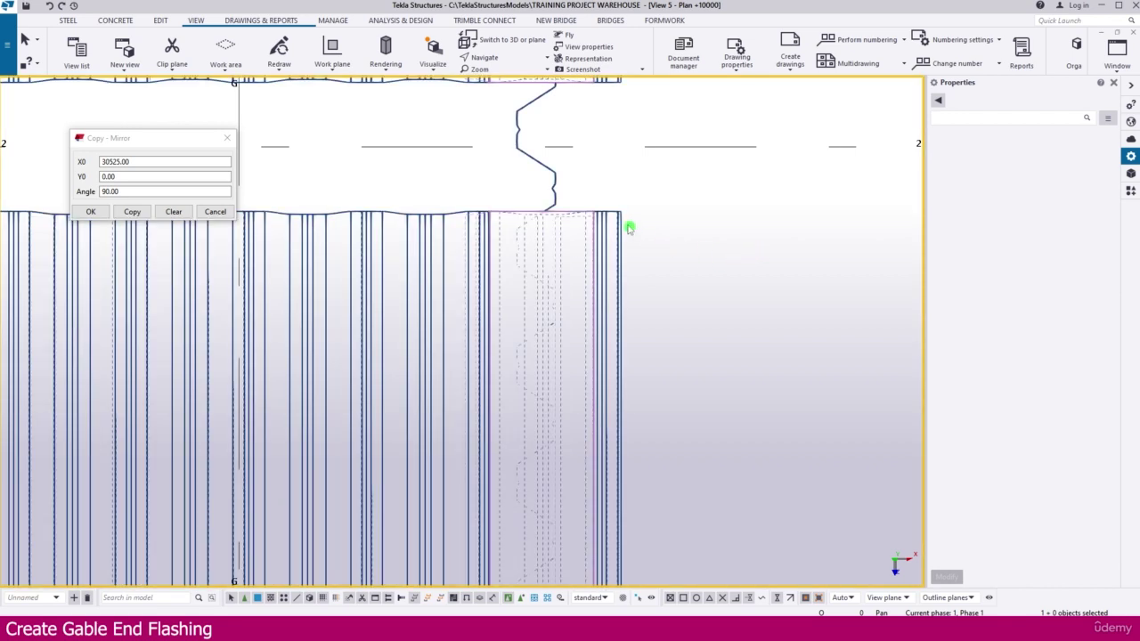
Examine how far the outermost roofing sheet projects past the flashing along Grid G, from grid 2 to the eave at grid 1.
scroll(619, 221, down, 5)
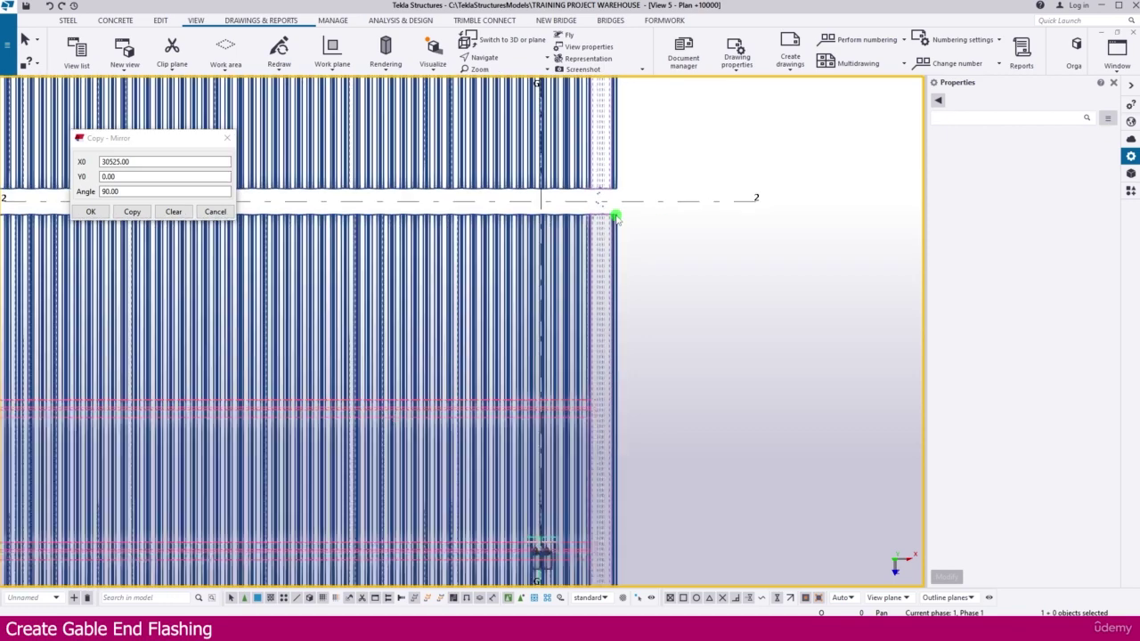
scroll(616, 219, down, 4)
middle_drag(637, 422, 610, 237)
middle_drag(631, 479, 631, 294)
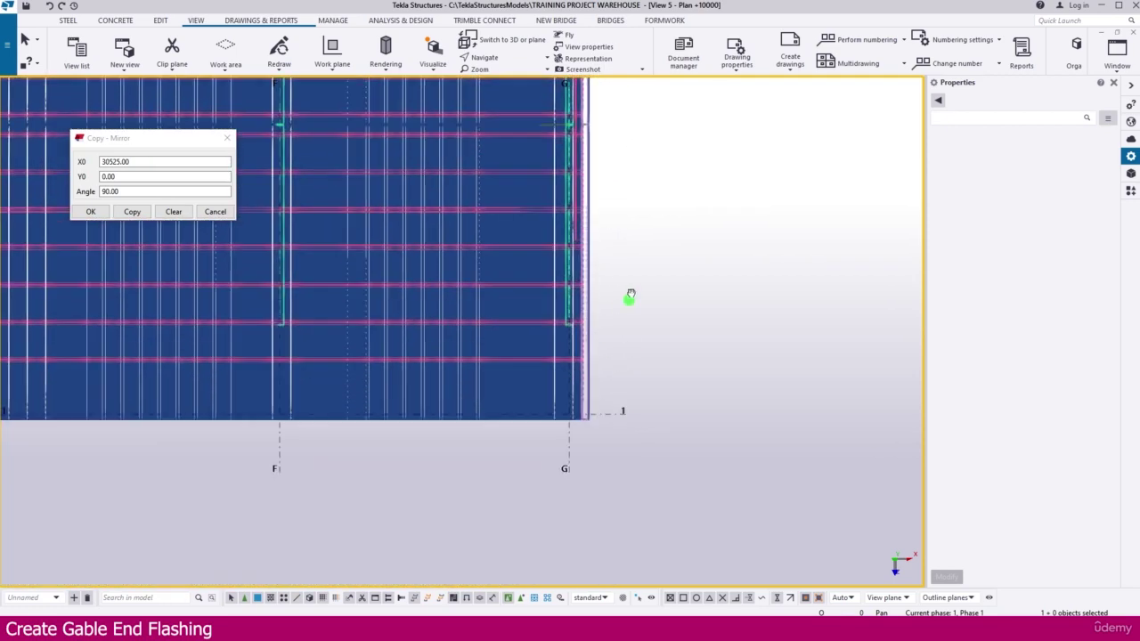
scroll(575, 364, up, 5)
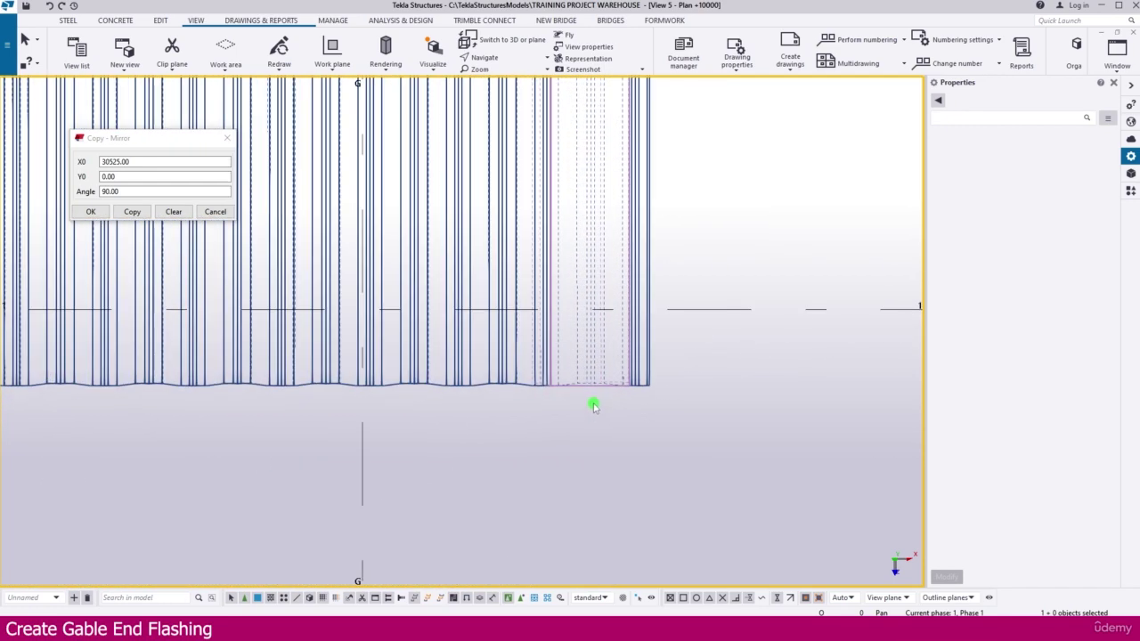
click(654, 343)
click(694, 364)
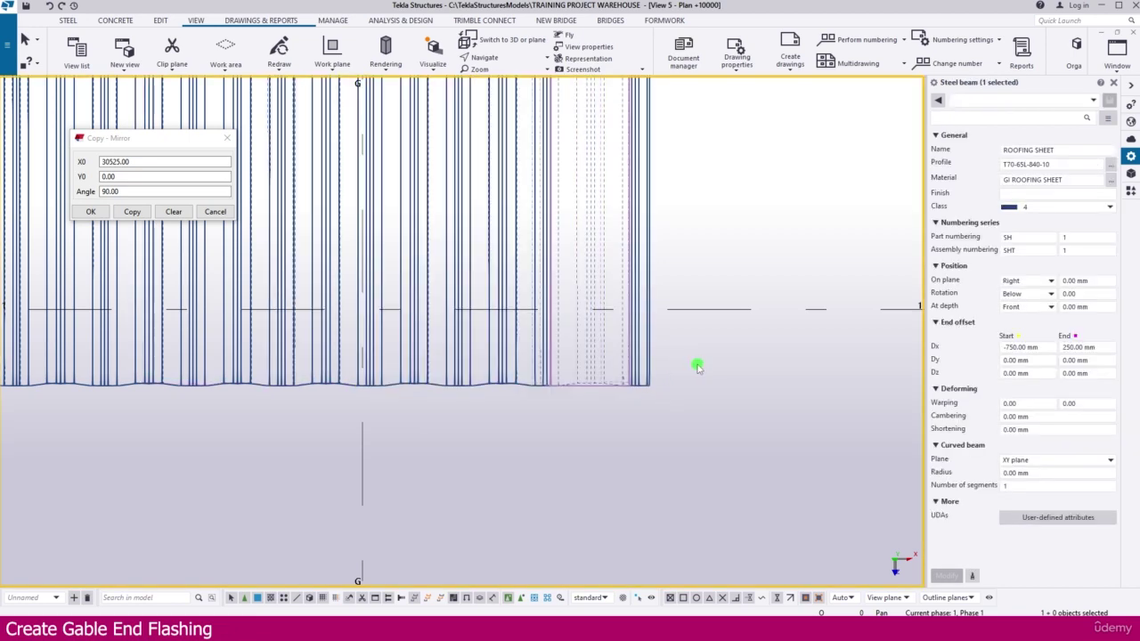
middle_drag(701, 349, 653, 458)
scroll(653, 458, down, 3)
middle_drag(674, 351, 634, 432)
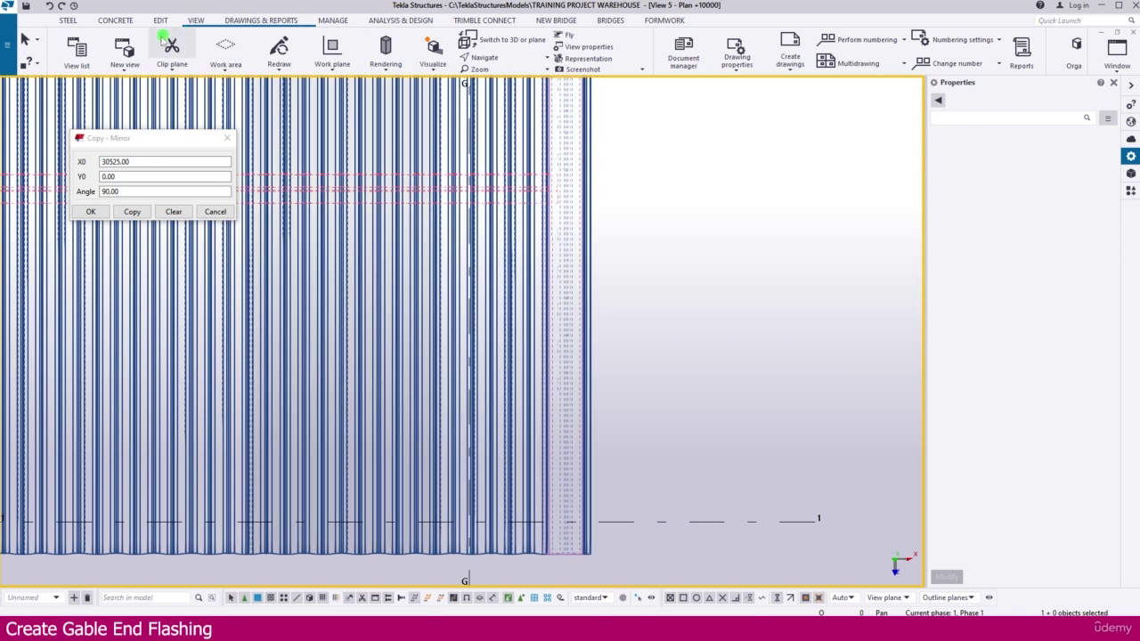
Line cut the outermost Grid G roofing sheet on the grid 1 eave slope along the purlin ends, removing the outer side.
click(161, 22)
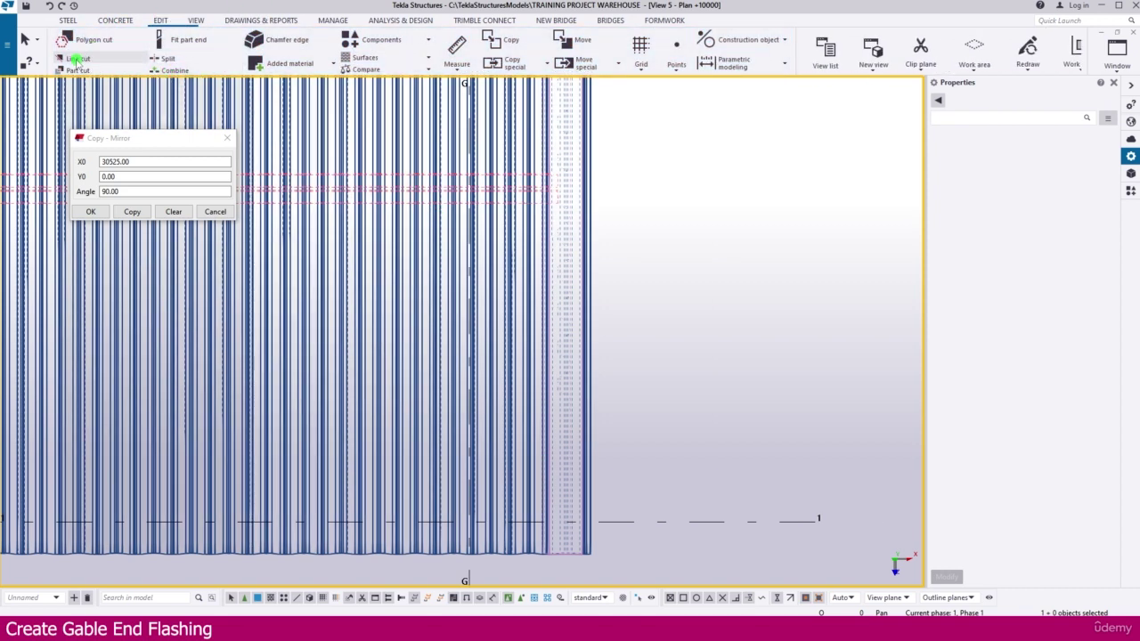
click(78, 58)
scroll(618, 186, up, 3)
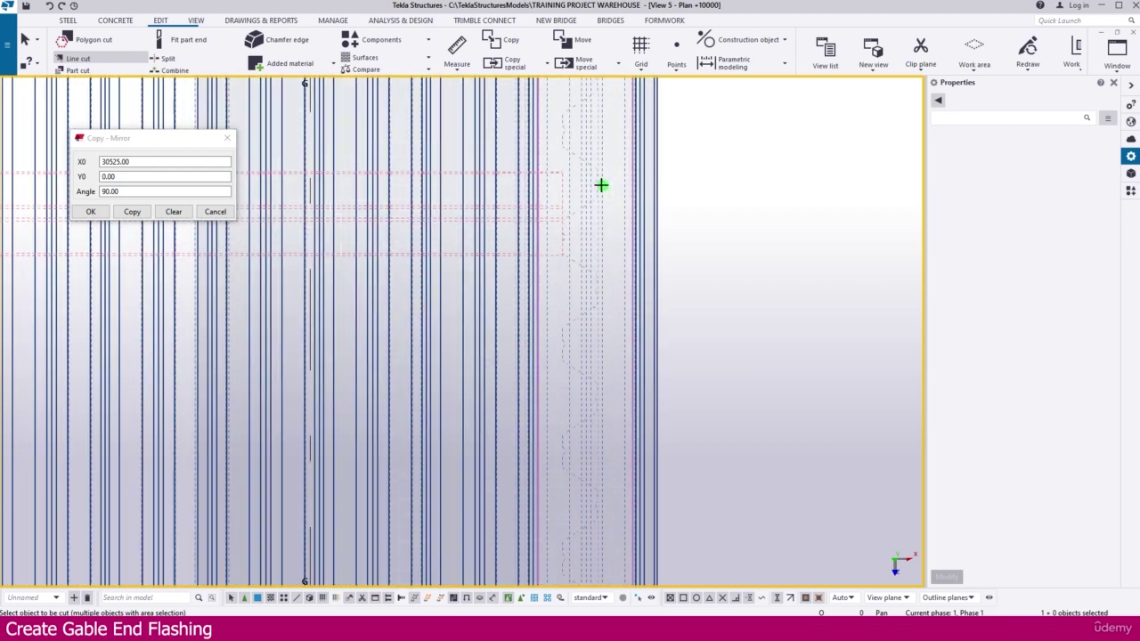
click(600, 211)
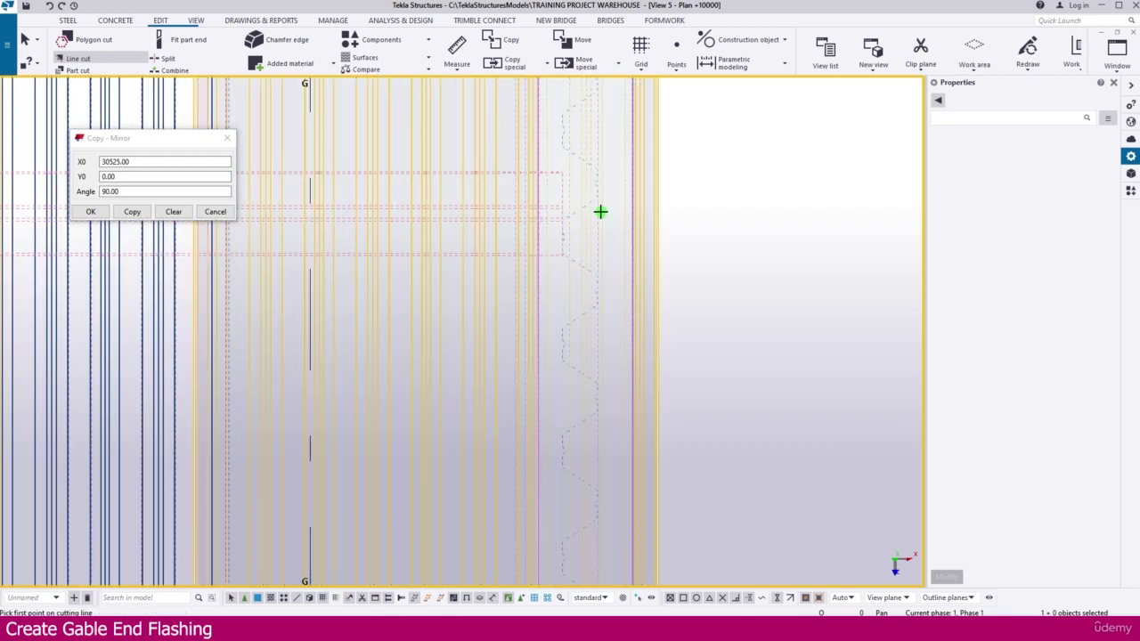
scroll(560, 206, up, 3)
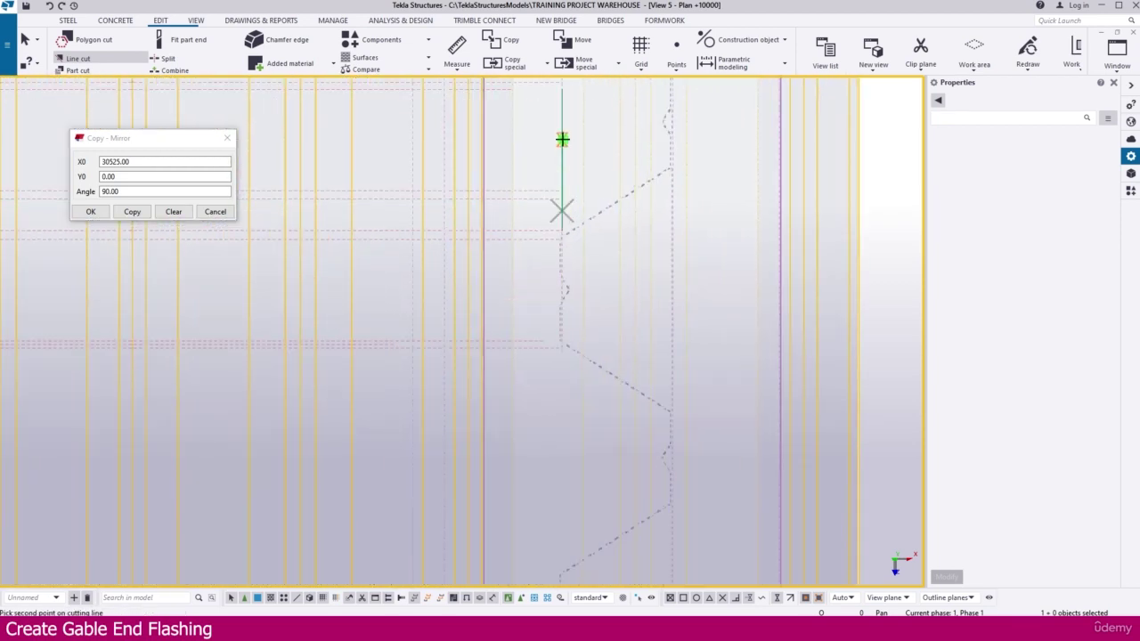
click(819, 188)
scroll(537, 303, down, 5)
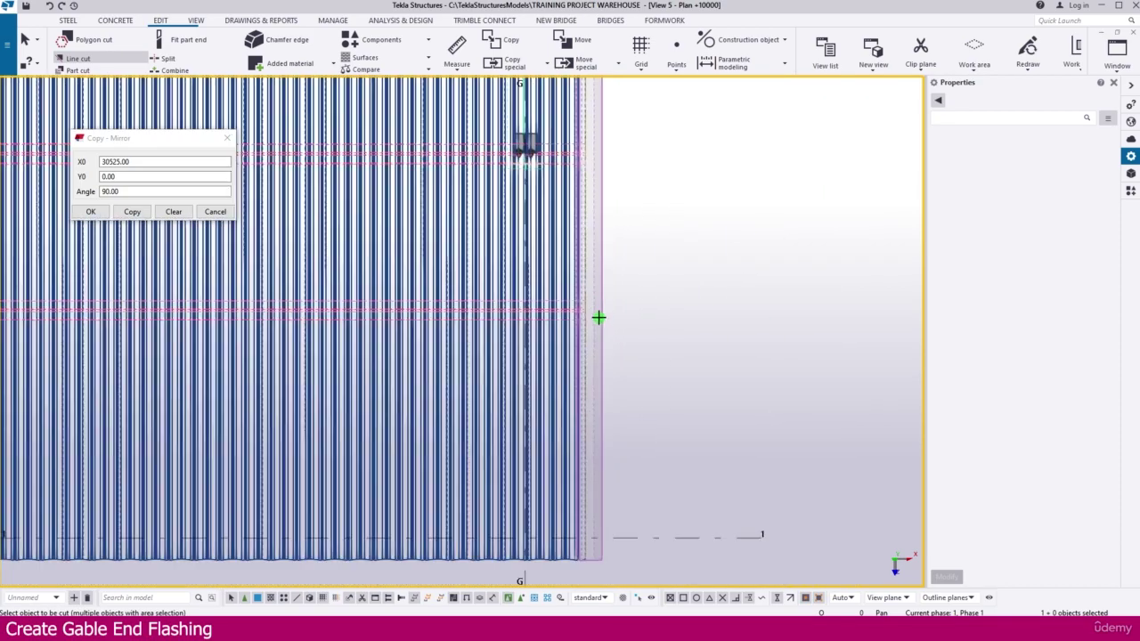
Line cut the outermost Grid G roofing sheet between the ridge and the grid 2 valley along the purlin ends, removing the outer side.
scroll(600, 315, down, 5)
middle_drag(629, 203, 575, 522)
middle_drag(588, 236, 548, 410)
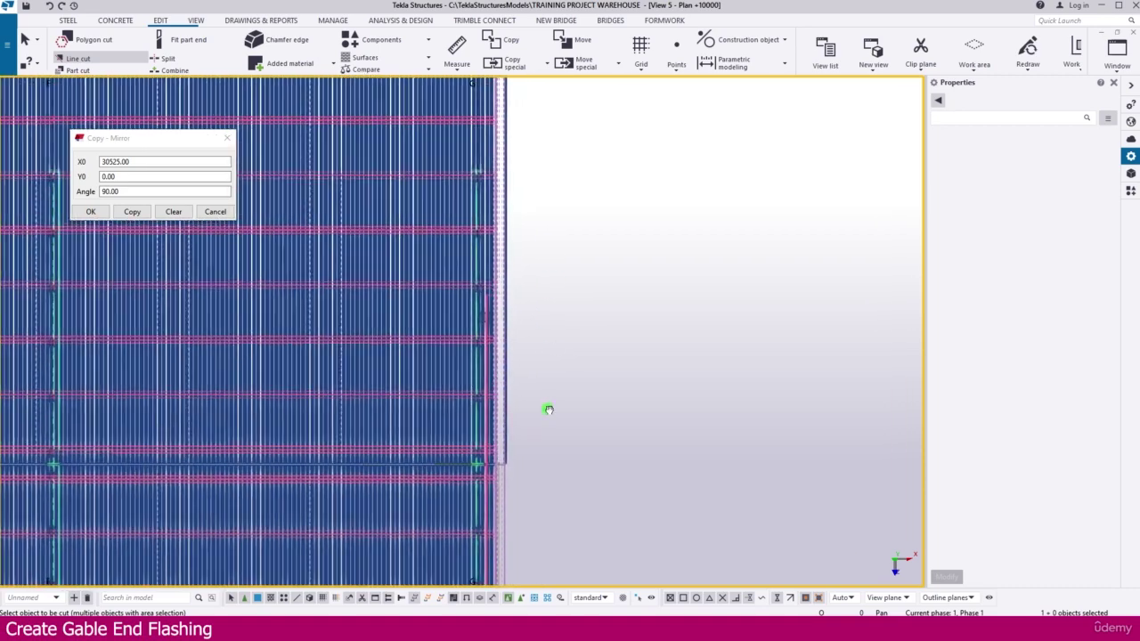
scroll(511, 433, up, 5)
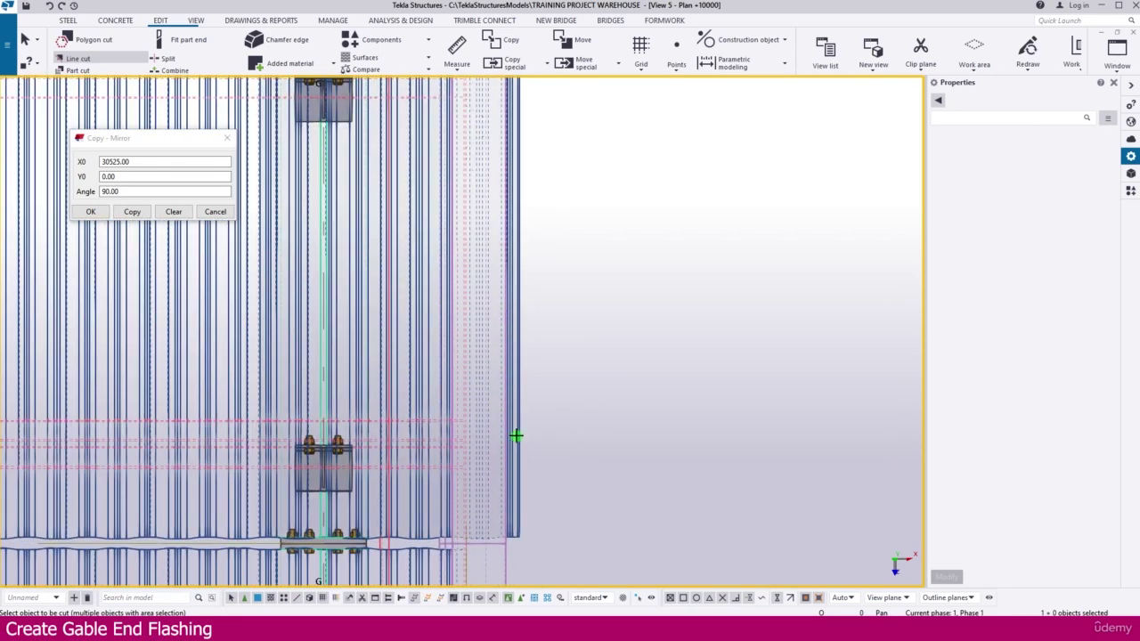
click(485, 410)
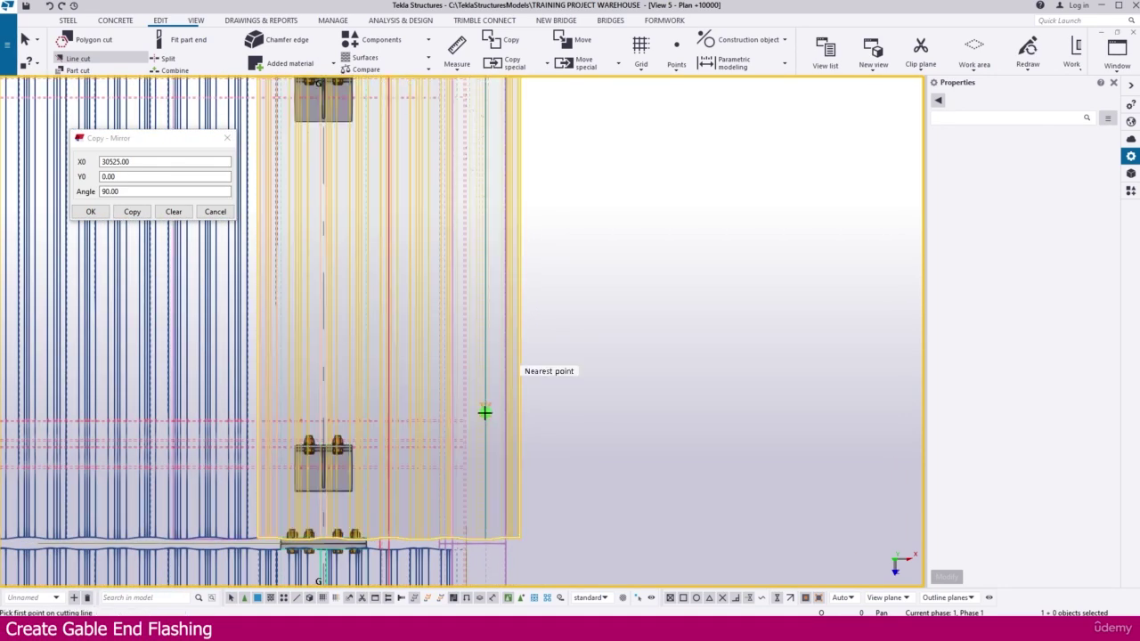
scroll(481, 419, up, 5)
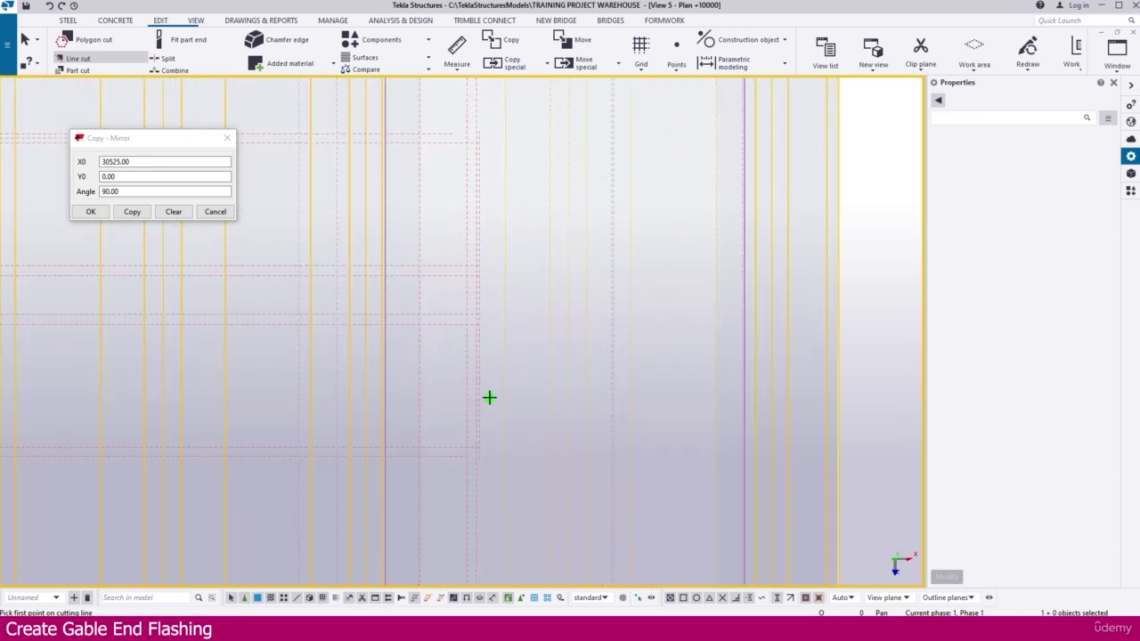
scroll(491, 427, up, 3)
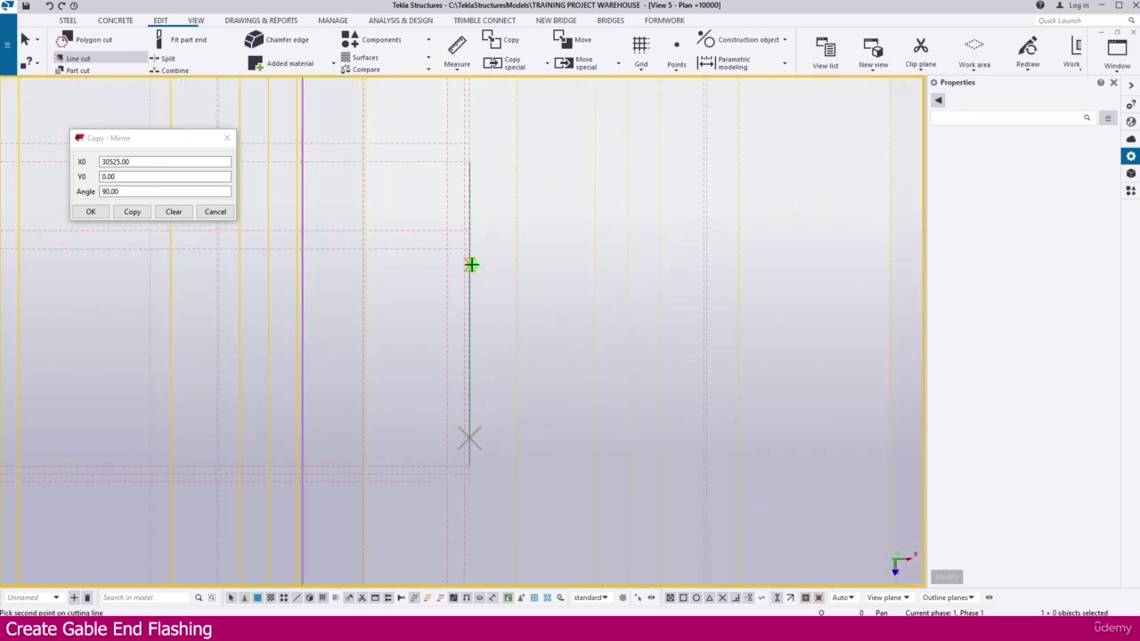
scroll(470, 280, down, 2)
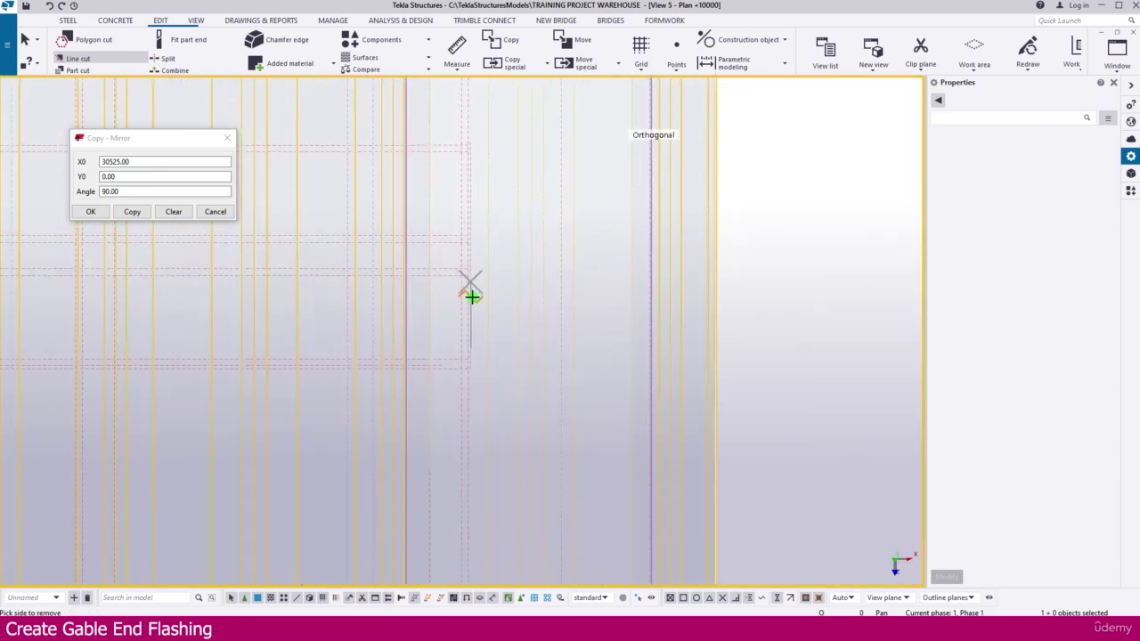
click(681, 306)
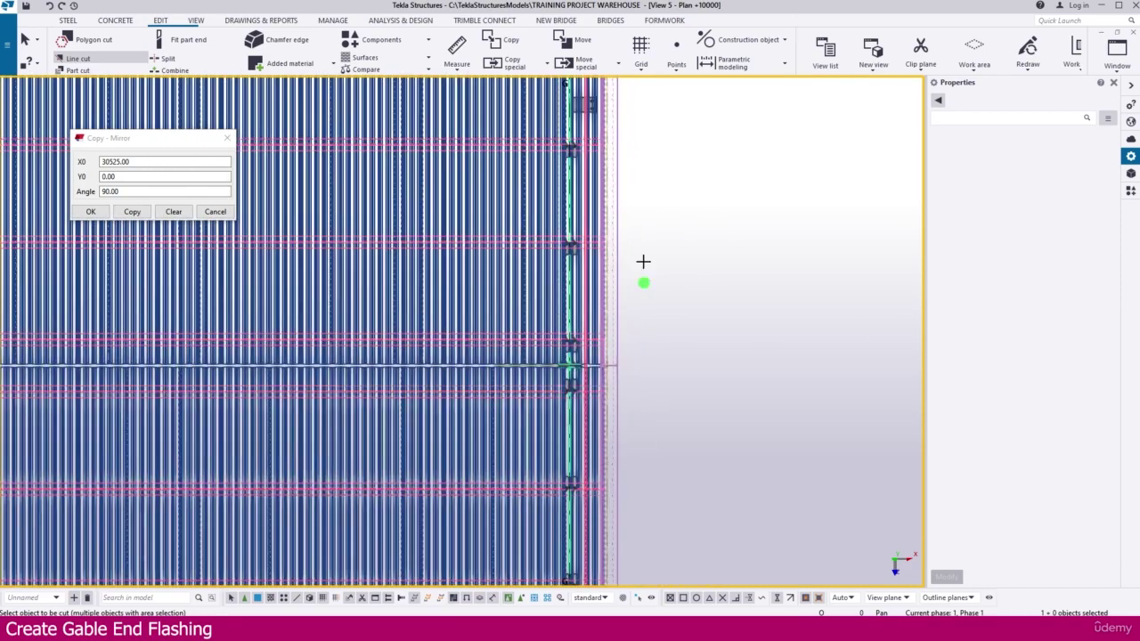
Line cut the outermost Grid G roofing sheet between the grid 2 valley and the grid 2–3 ridge along the purlin ends, removing the outer side.
middle_drag(643, 262, 625, 456)
middle_drag(595, 211, 566, 423)
middle_drag(558, 188, 542, 280)
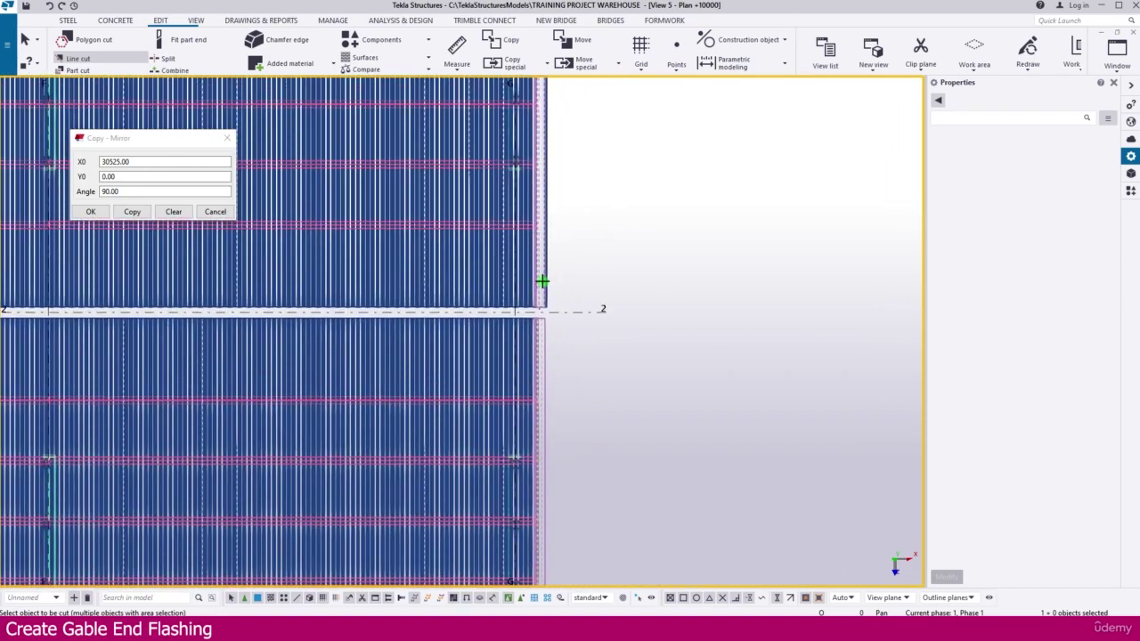
scroll(544, 278, up, 4)
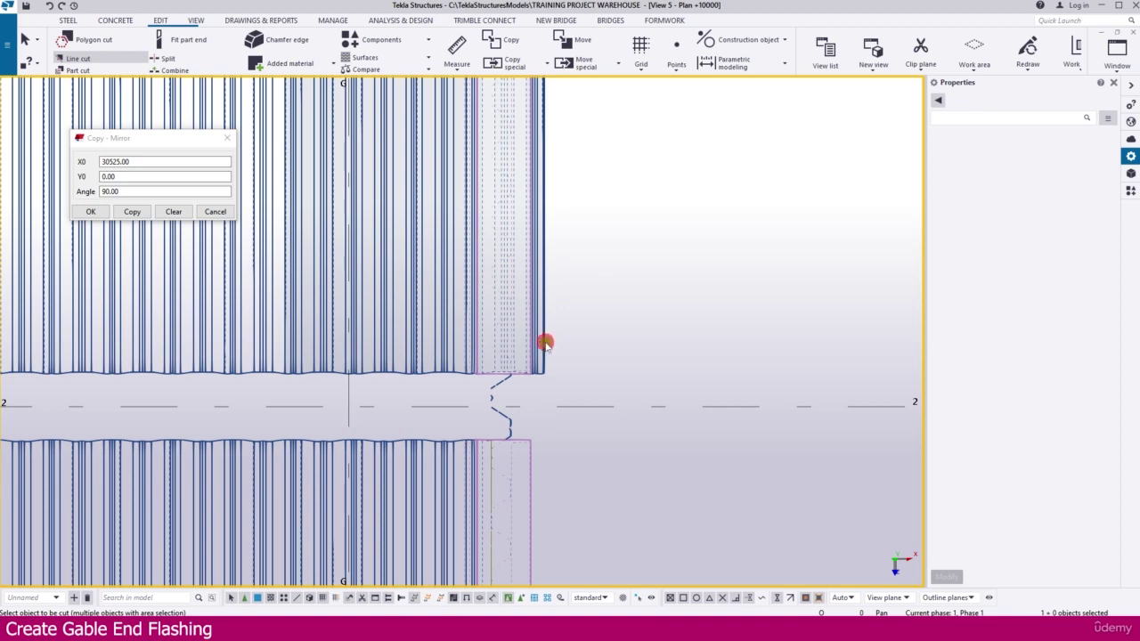
scroll(513, 353, up, 5)
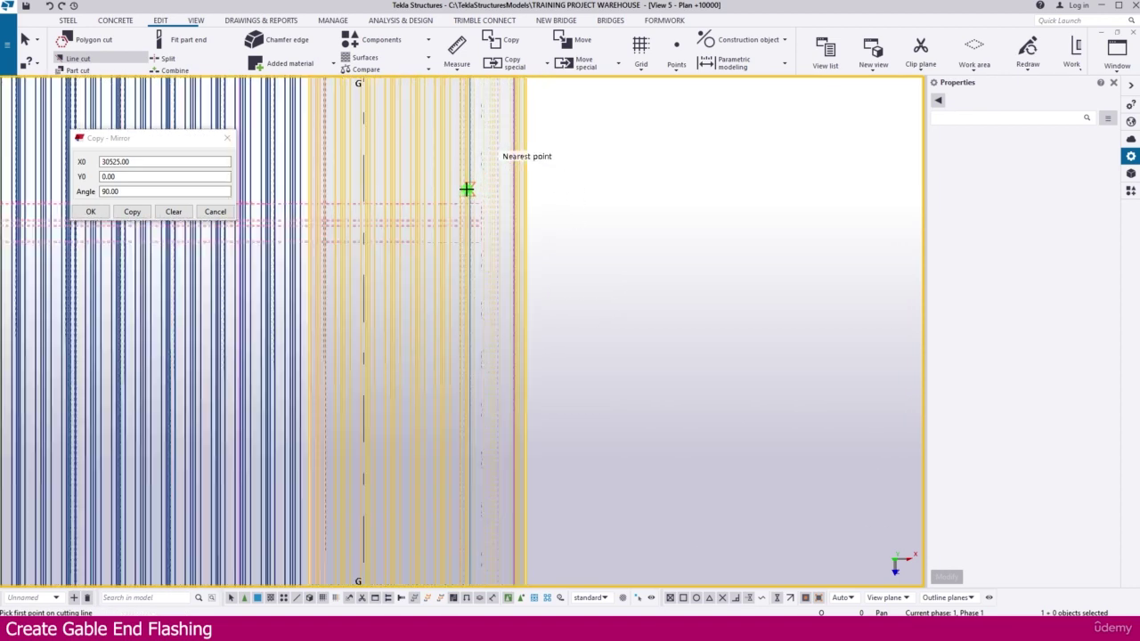
scroll(466, 252, up, 4)
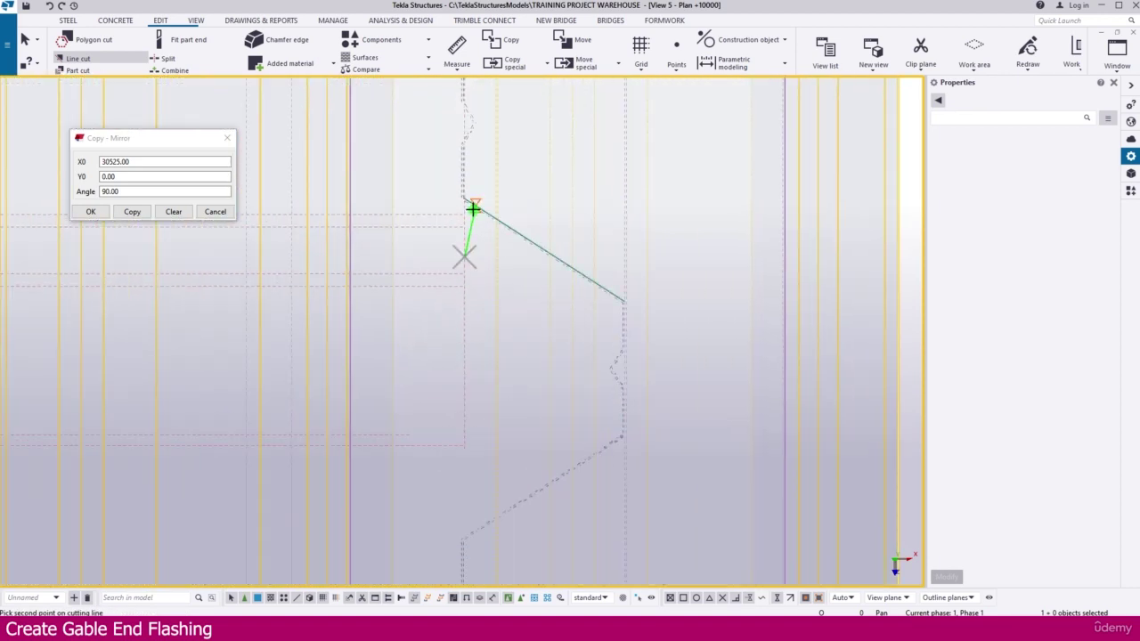
scroll(466, 227, up, 2)
click(465, 228)
Line cut the outermost Grid G roofing sheet between the grid 2–3 ridge and the grid 3 eave along the purlin ends, removing the outer side.
scroll(384, 283, down, 8)
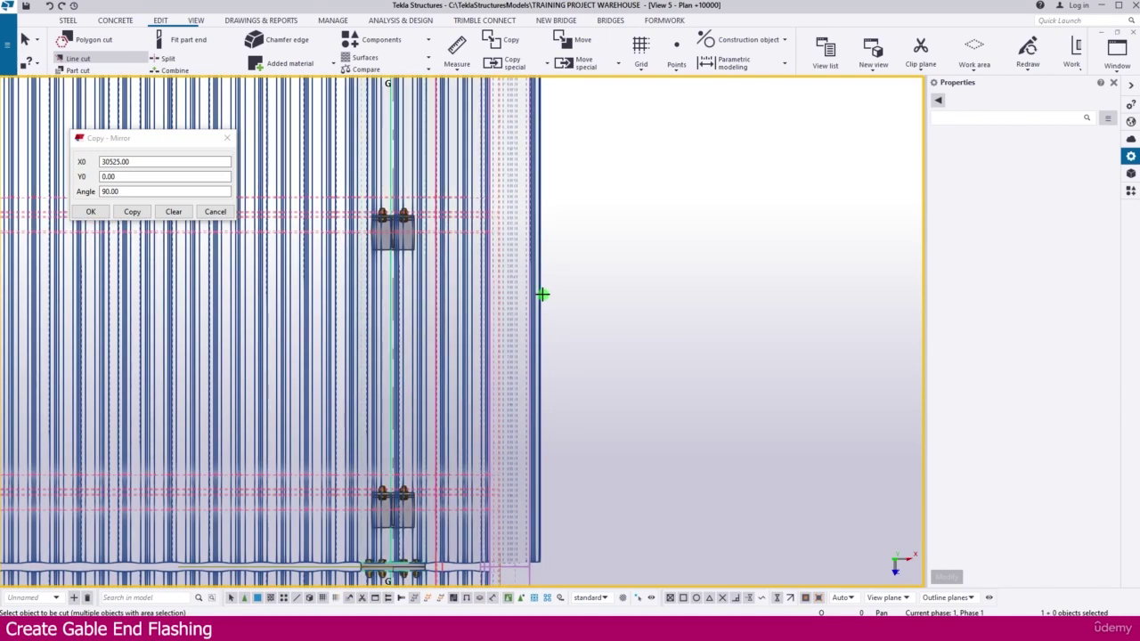
scroll(474, 525, up, 8)
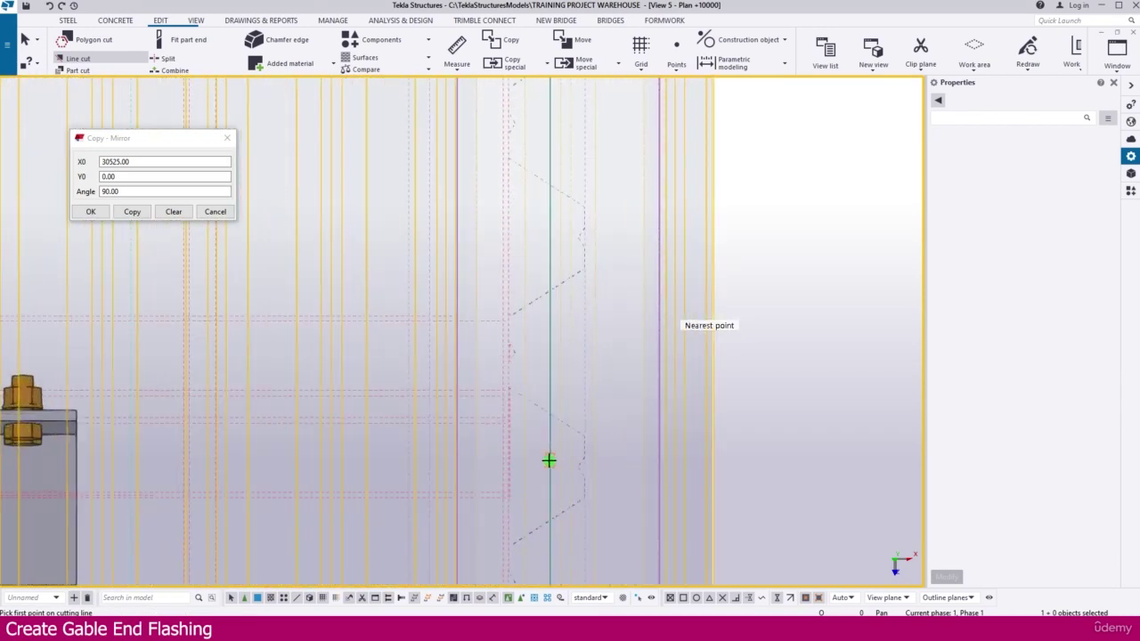
scroll(498, 458, up, 3)
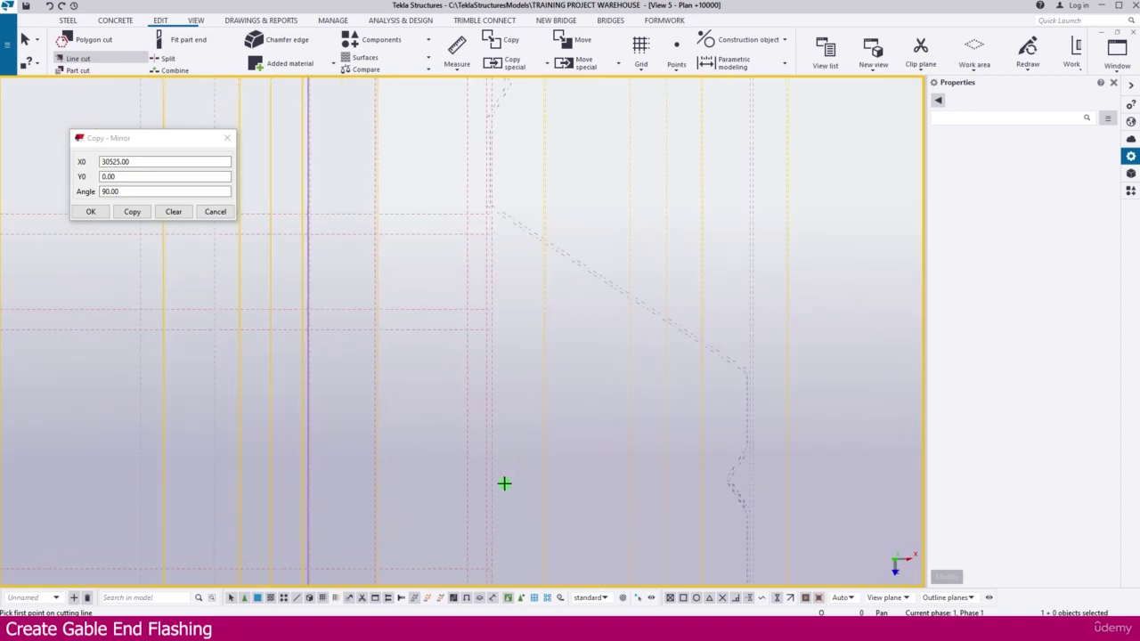
click(494, 360)
scroll(494, 359, down, 6)
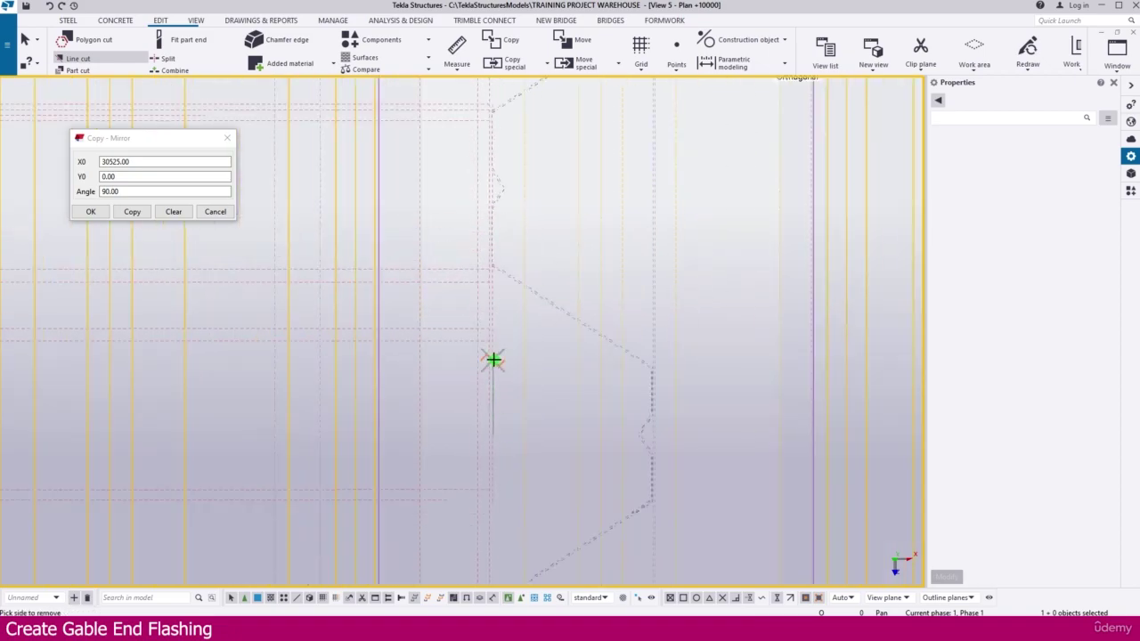
click(646, 371)
scroll(651, 363, down, 3)
scroll(634, 351, down, 10)
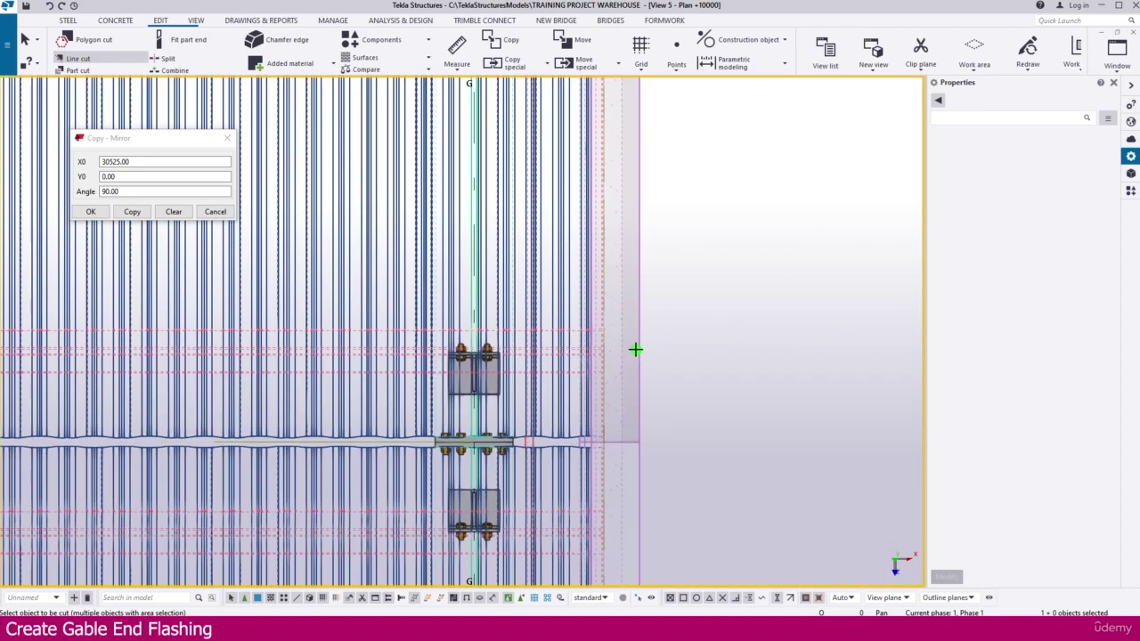
End the line cut command and switch from the Plan +10000 view to the isometric view.
scroll(634, 352, down, 1)
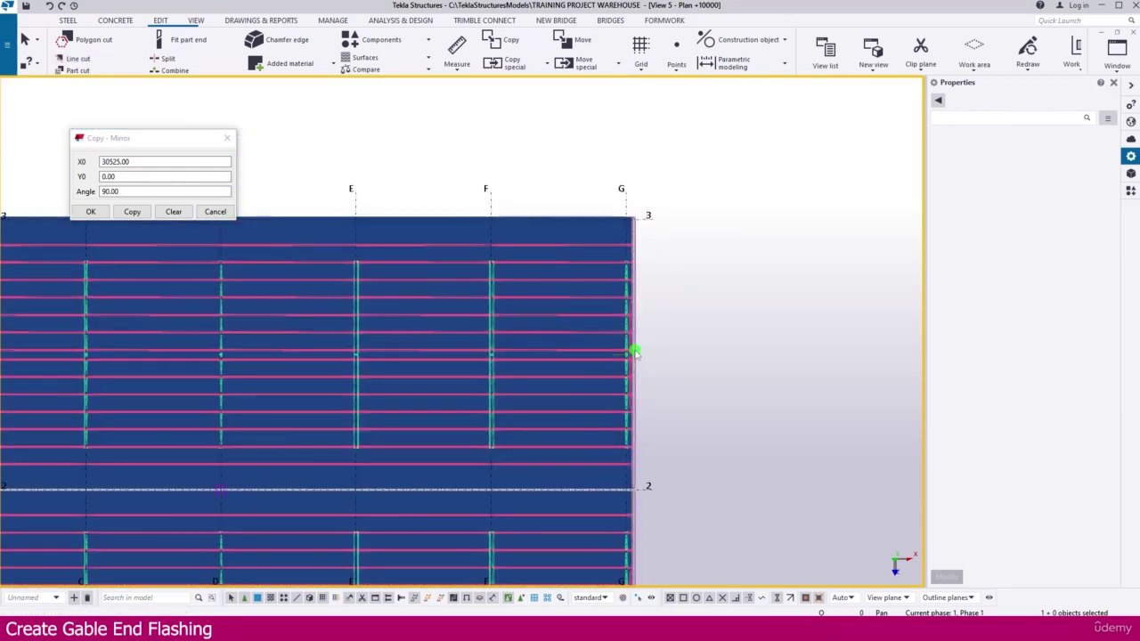
key(ctrl+Tab)
key(ctrl+Tab)
key(ctrl+Tab)
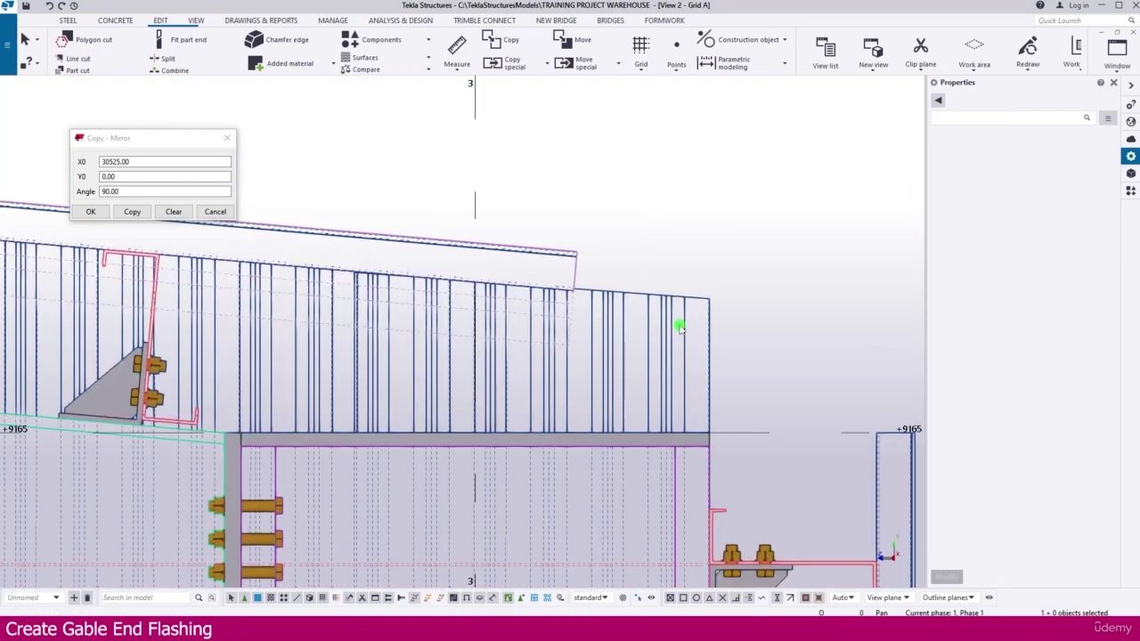
key(ctrl+Tab)
scroll(617, 295, down, 4)
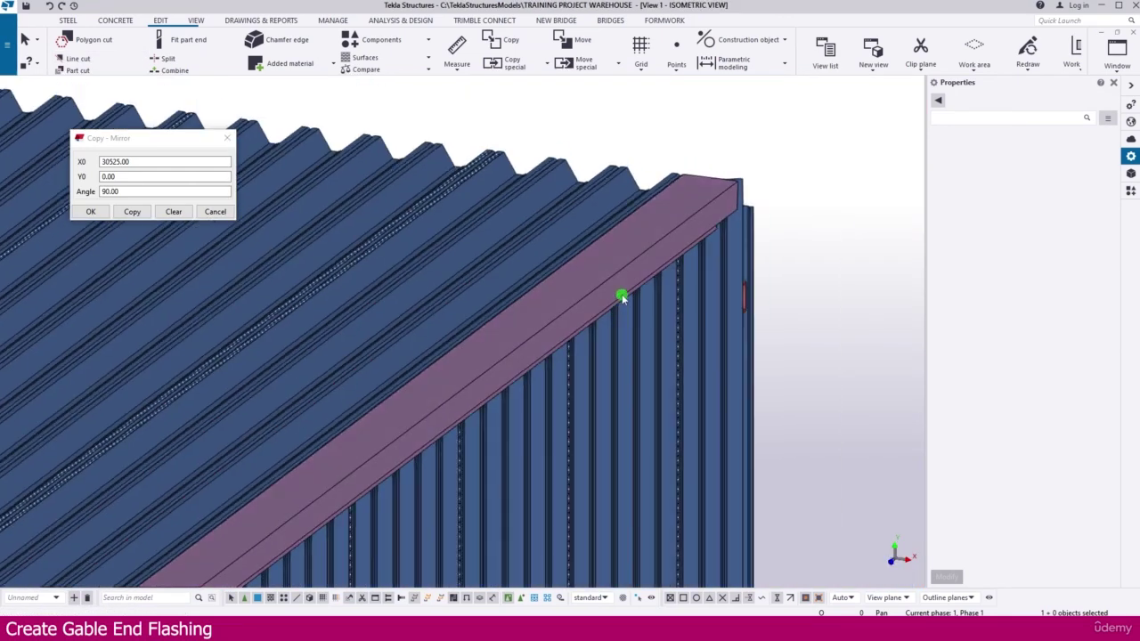
Examine how the Grid G gable end flashing meets the trimmed roofing sheet and wall cladding at the grid 1 eave corner.
scroll(698, 226, down, 8)
middle_drag(449, 456, 585, 247)
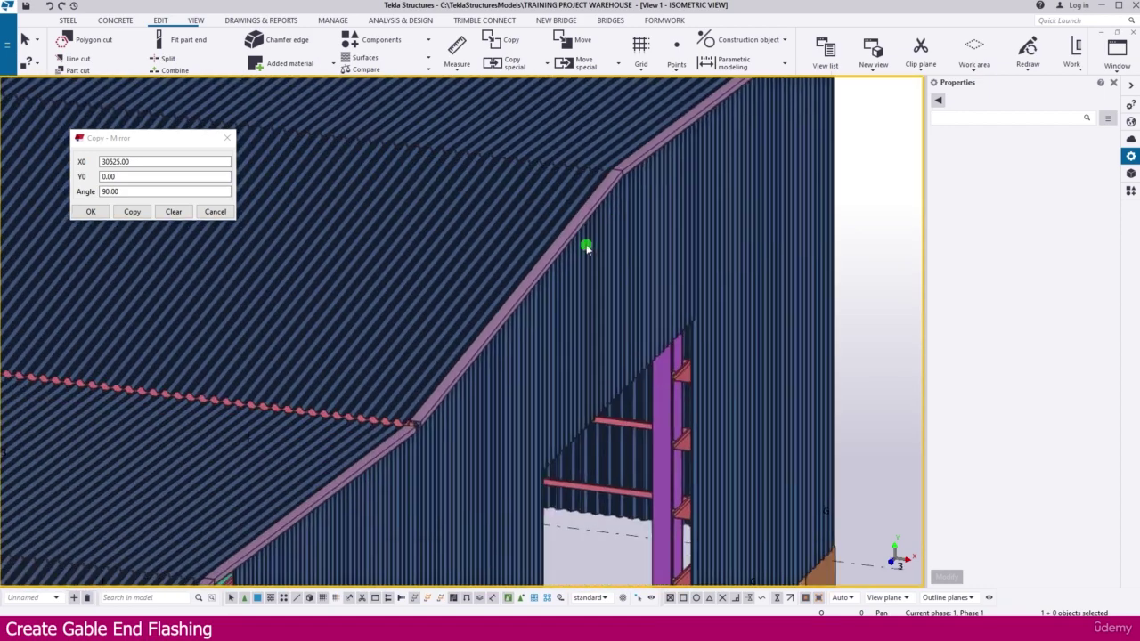
middle_drag(371, 426, 502, 293)
scroll(318, 490, up, 4)
scroll(546, 357, up, 6)
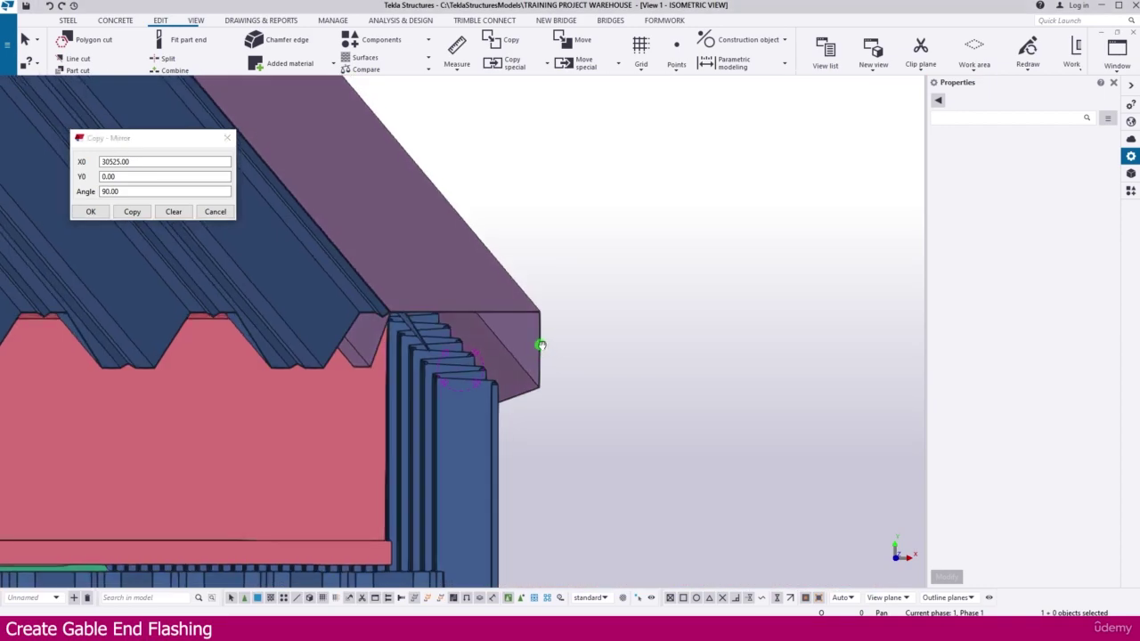
scroll(522, 338, up, 3)
ctrl+middle_drag(512, 332, 530, 341)
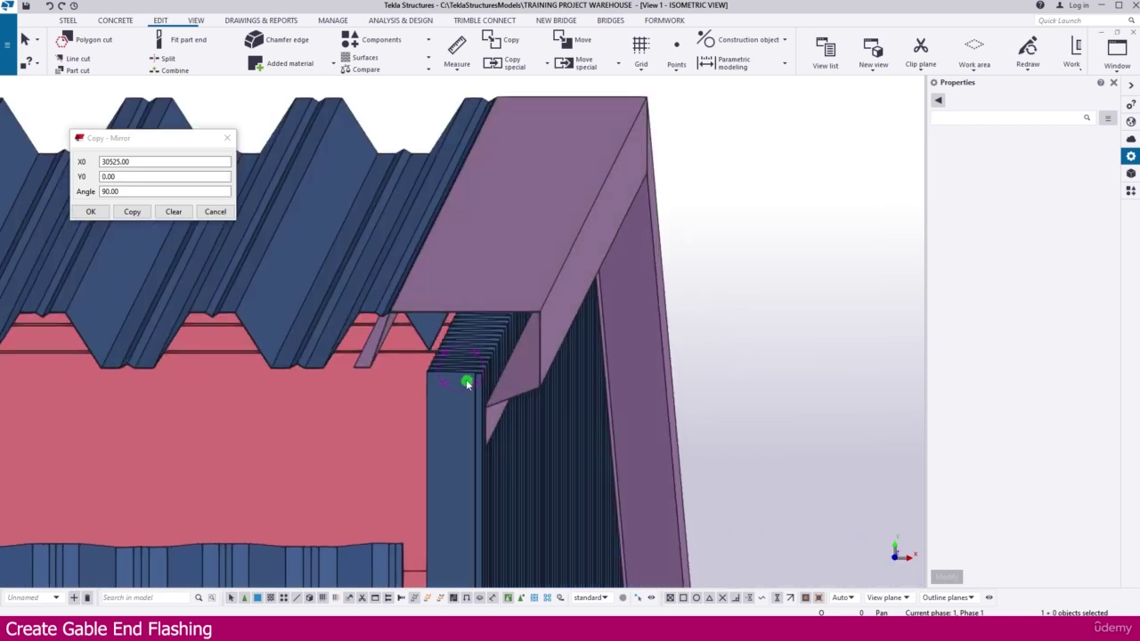
ctrl+middle_drag(471, 374, 475, 375)
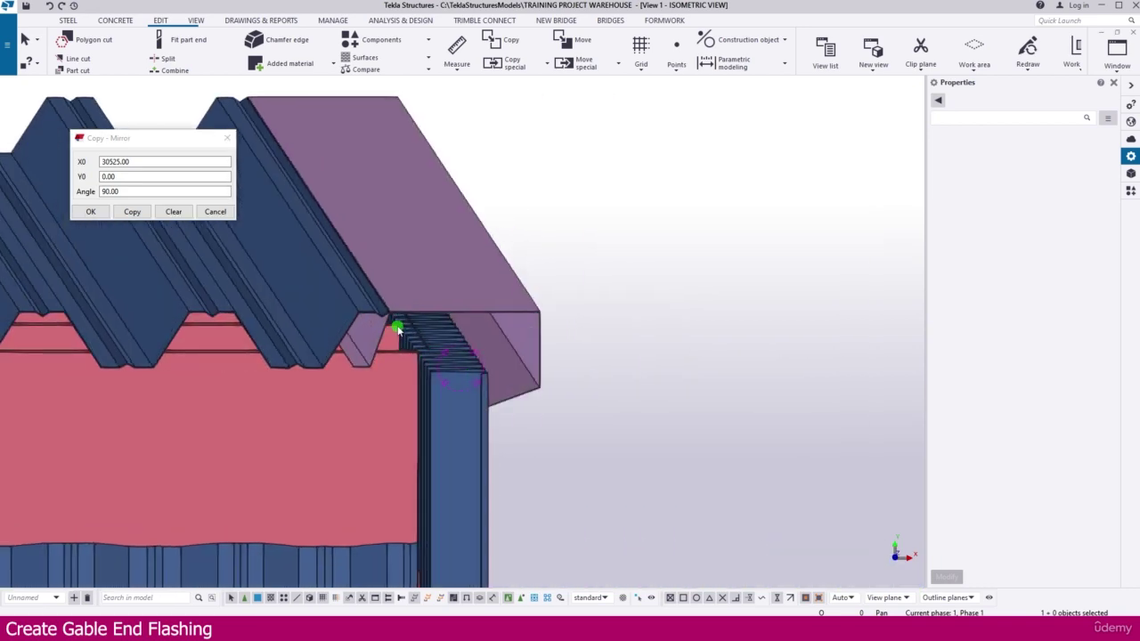
mouse_move(398, 328)
ctrl+middle_down()
mouse_move(364, 317)
mouse_move(299, 348)
mouse_move(389, 342)
ctrl+middle_up()
scroll(299, 347, up, 1)
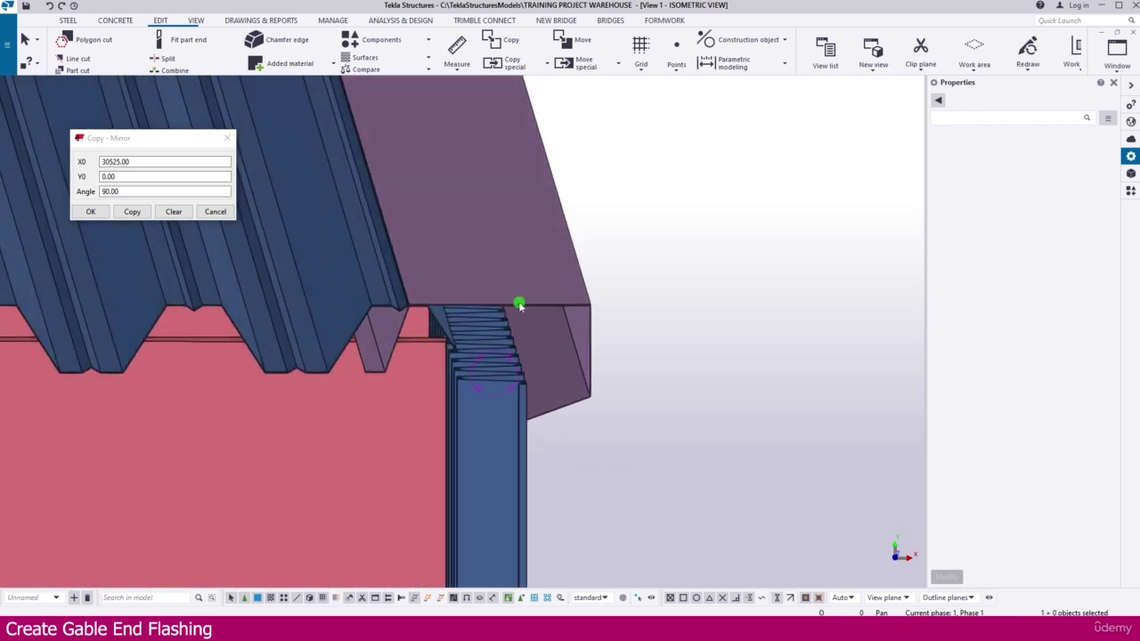
ctrl+middle_drag(476, 296, 582, 303)
click(577, 302)
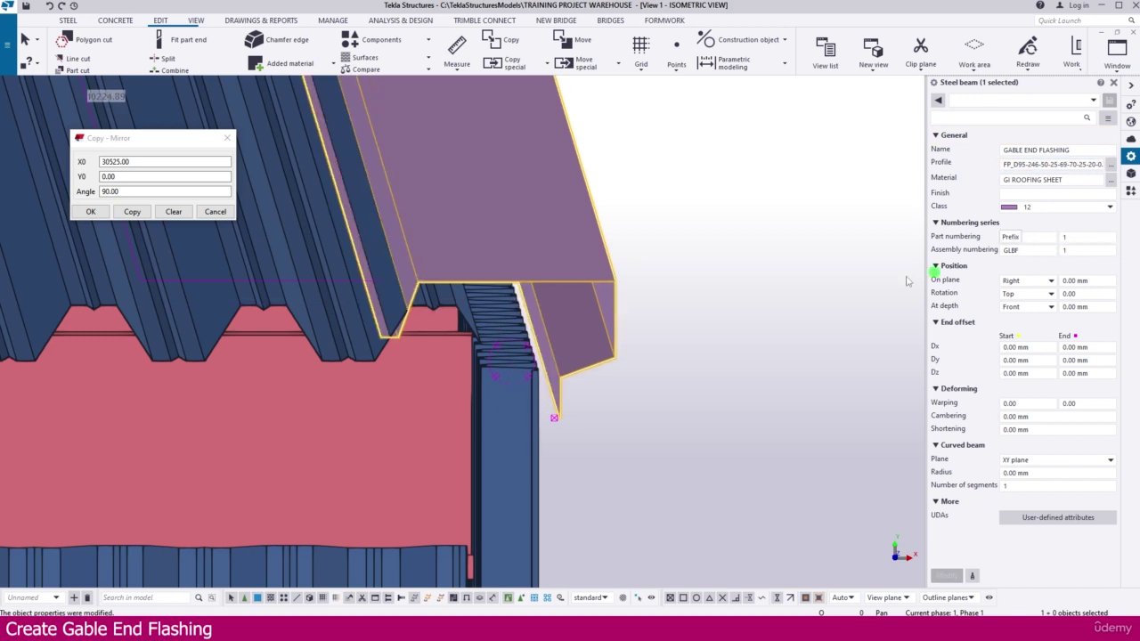
scroll(508, 262, up, 3)
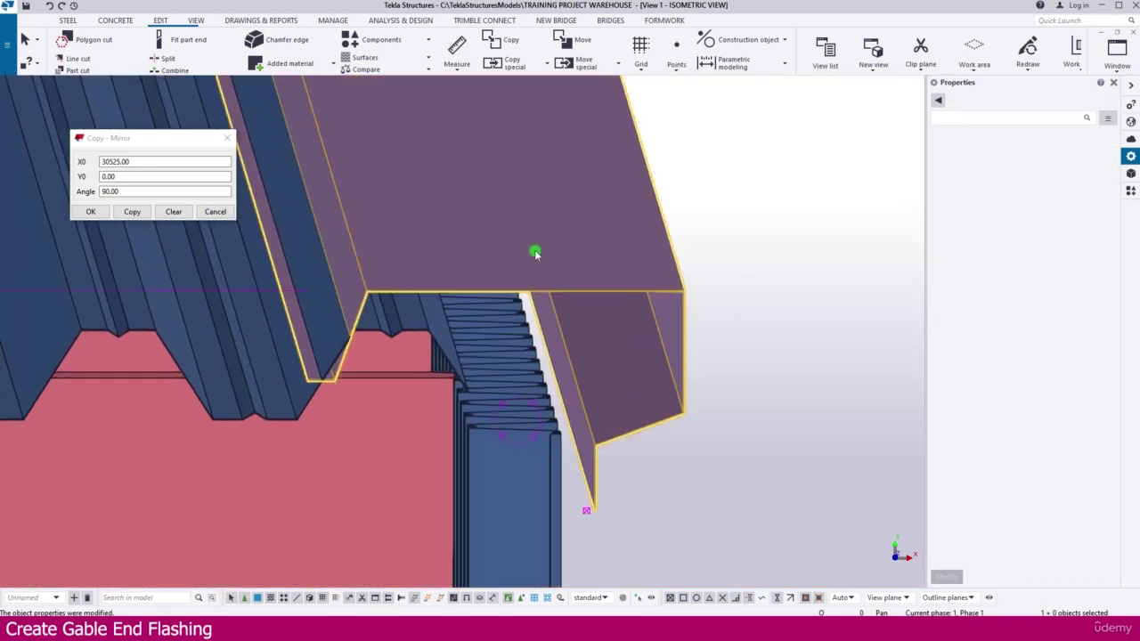
Move the grid 1 eave flashing from its inner lip's bottom corner to the bottom corner of the adjacent roofing sheet trough.
right_click(534, 253)
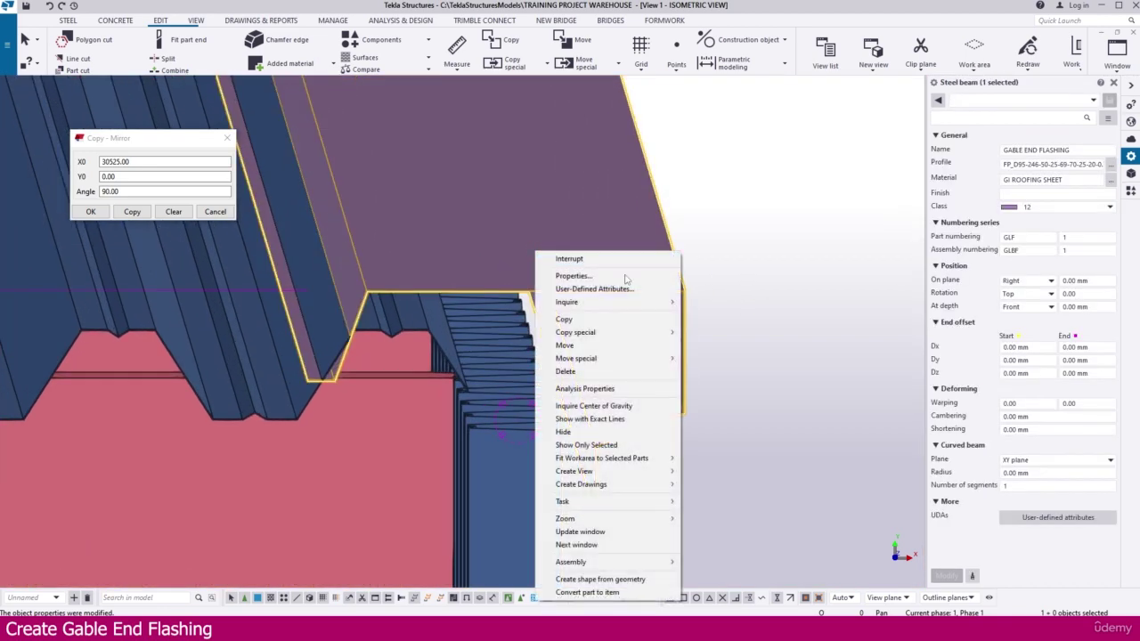
click(587, 347)
scroll(331, 385, up, 2)
scroll(329, 384, up, 3)
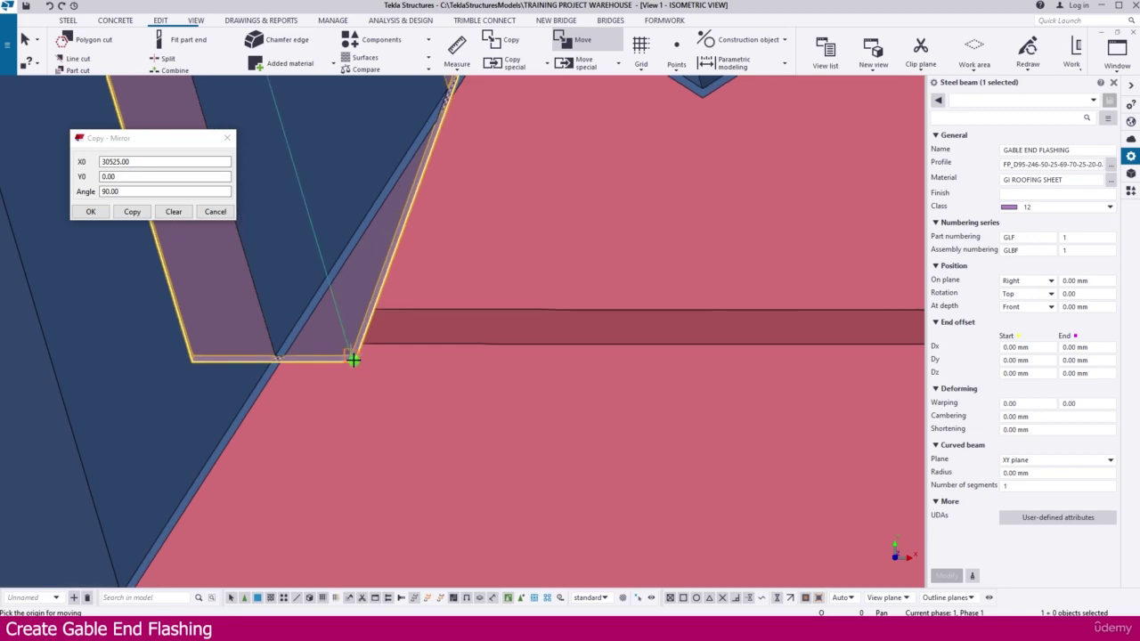
scroll(393, 332, down, 5)
scroll(270, 445, up, 5)
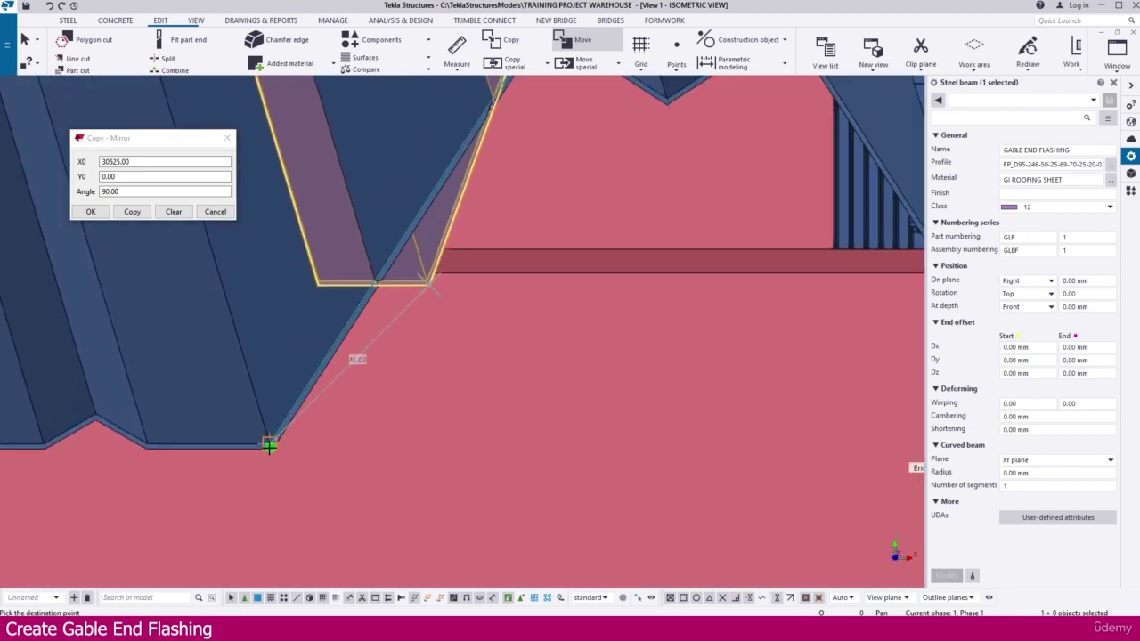
click(270, 444)
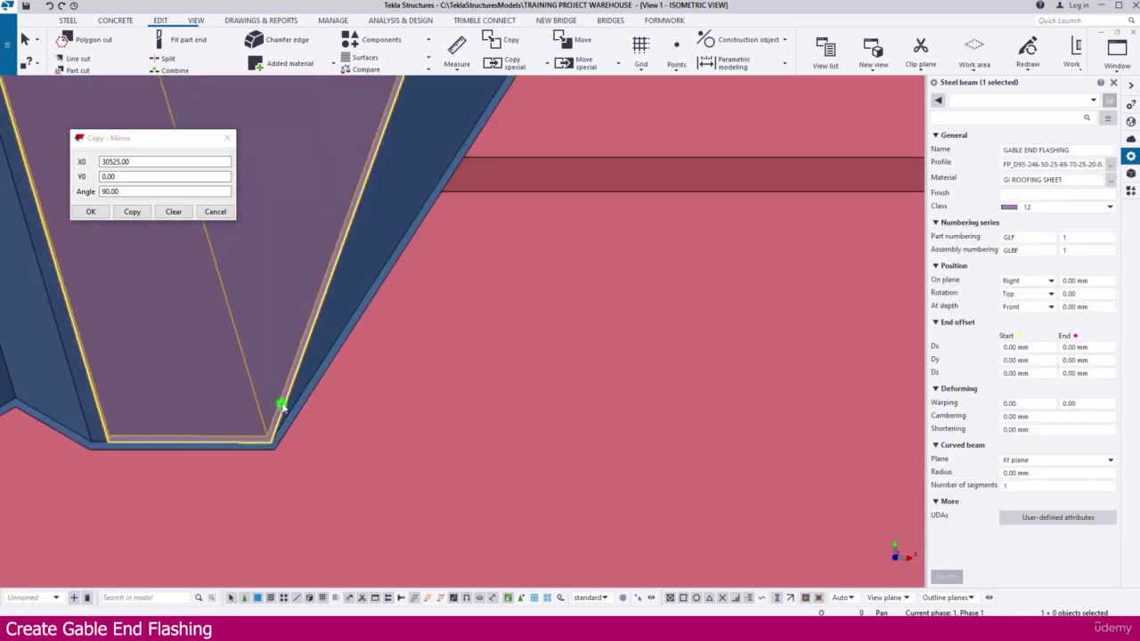
scroll(279, 401, down, 4)
Copy the profile designation of the moved grid 1 eave flashing on the Grid G gable.
click(652, 439)
ctrl+middle_drag(651, 440, 626, 460)
click(641, 326)
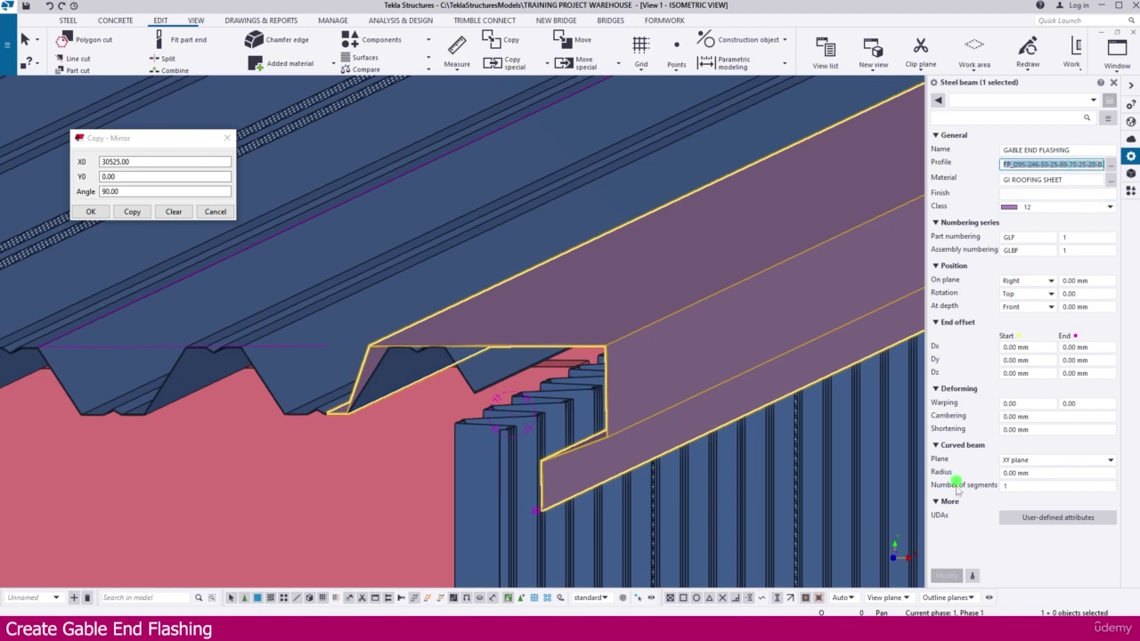
scroll(617, 383, down, 8)
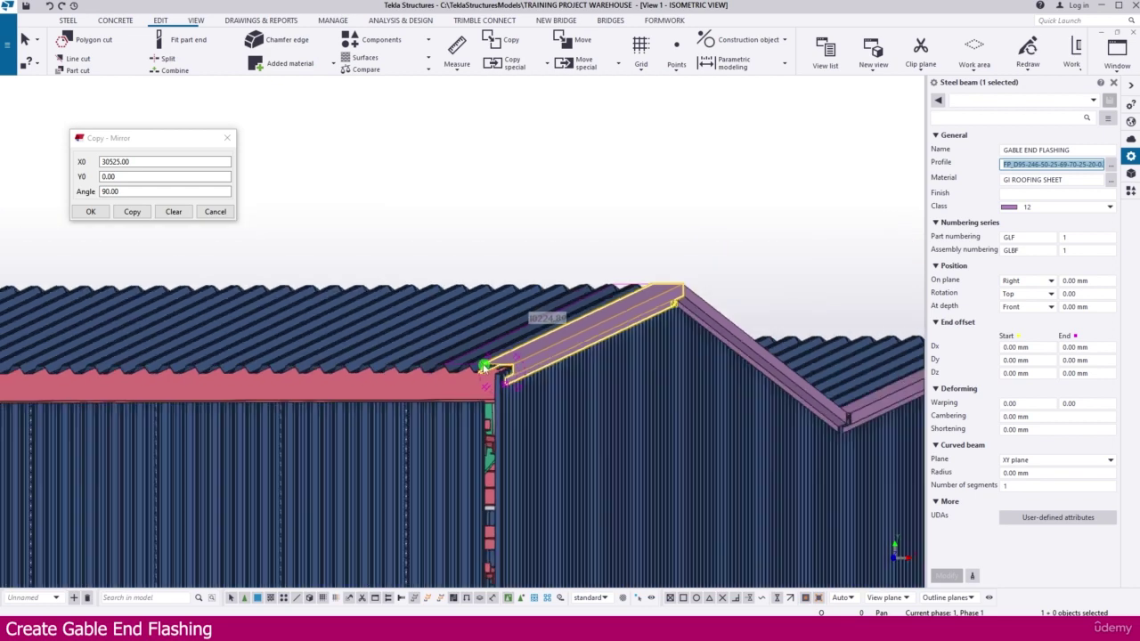
click(575, 271)
middle_drag(752, 331, 548, 329)
scroll(487, 358, up, 2)
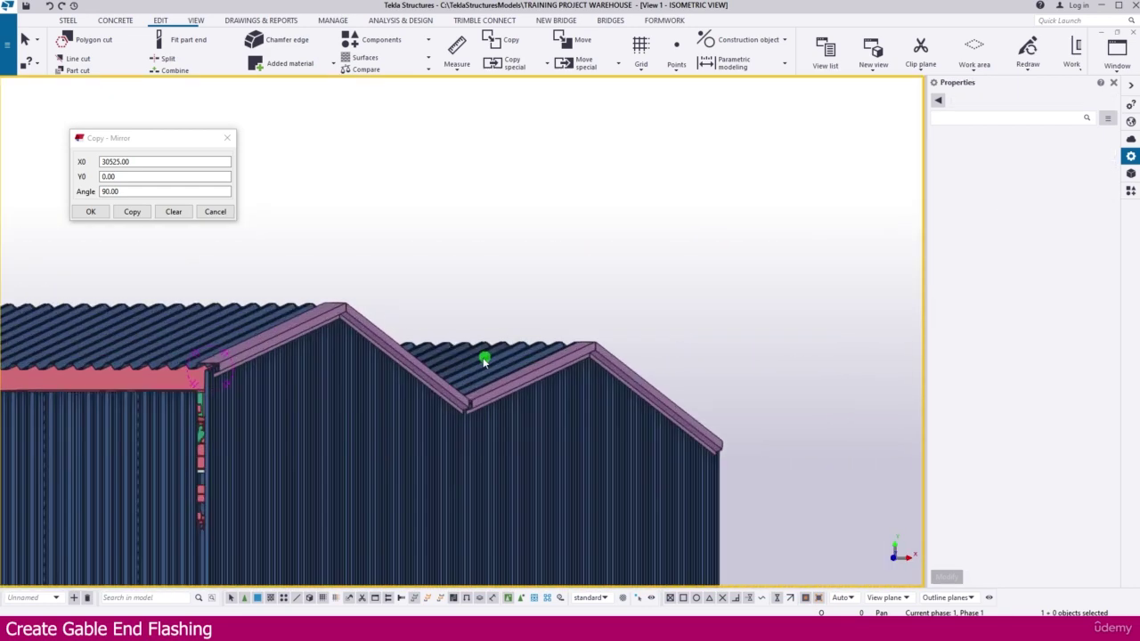
click(421, 380)
ctrl+click(557, 370)
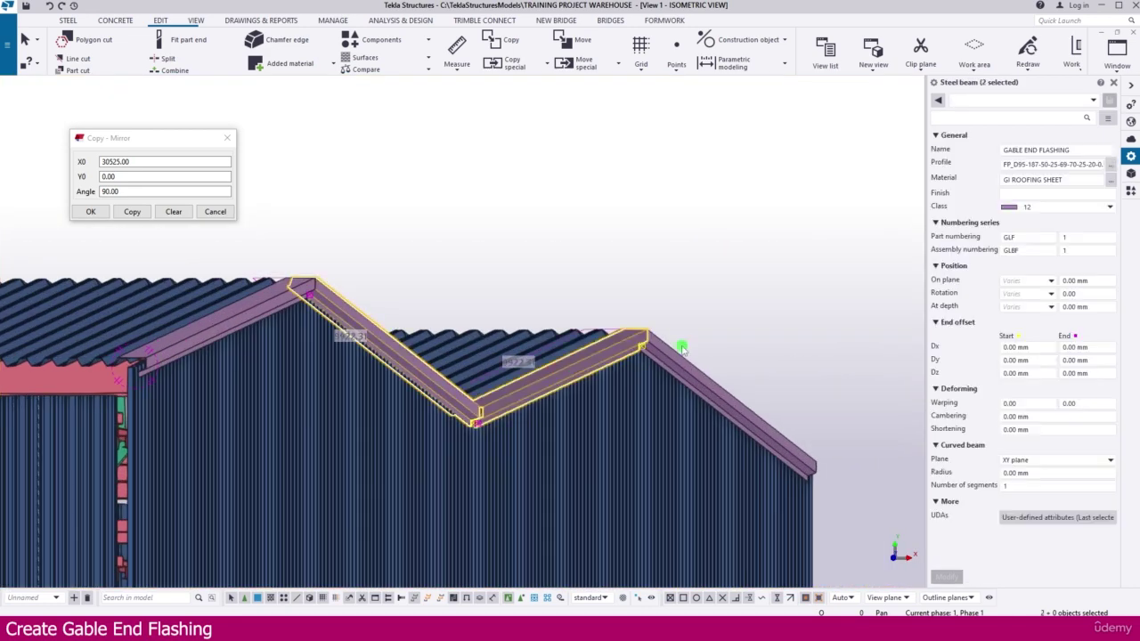
ctrl+click(677, 354)
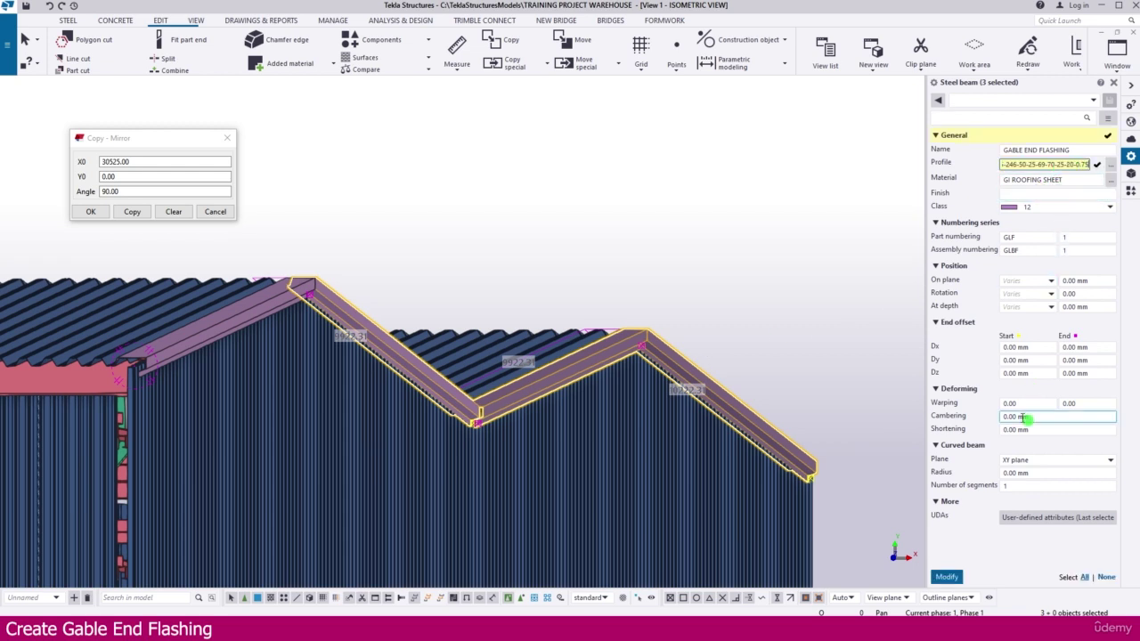
click(947, 577)
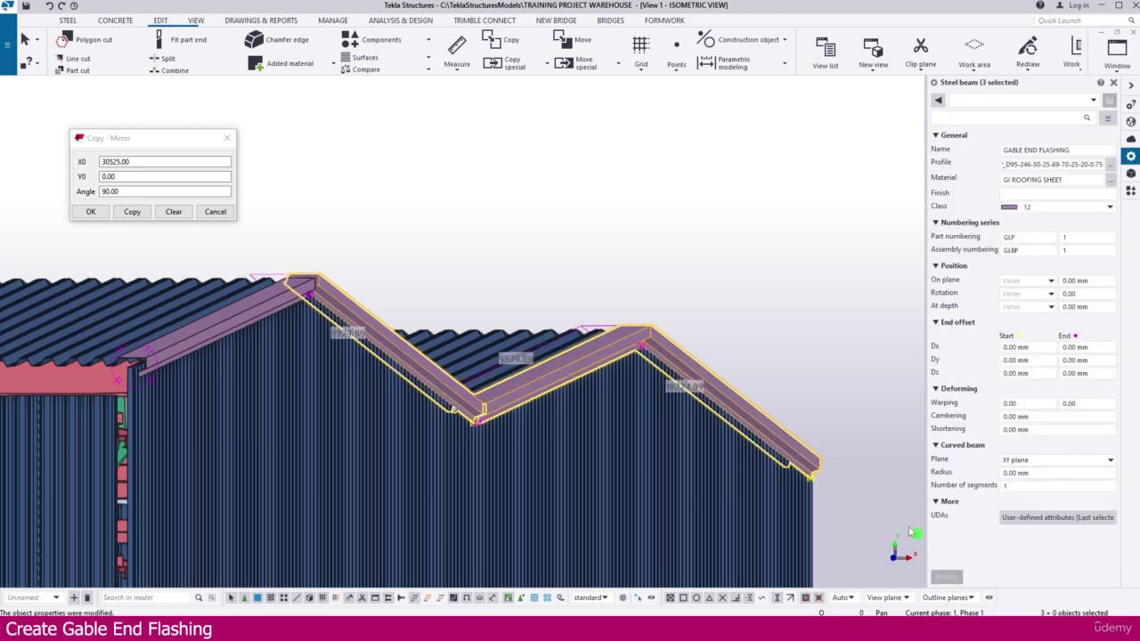
click(819, 354)
Move the Grid G flashing on the grid 1 side of the grid 2 valley from its inner lip's bottom corner to the roofing trough's bottom corner.
scroll(674, 416, up, 4)
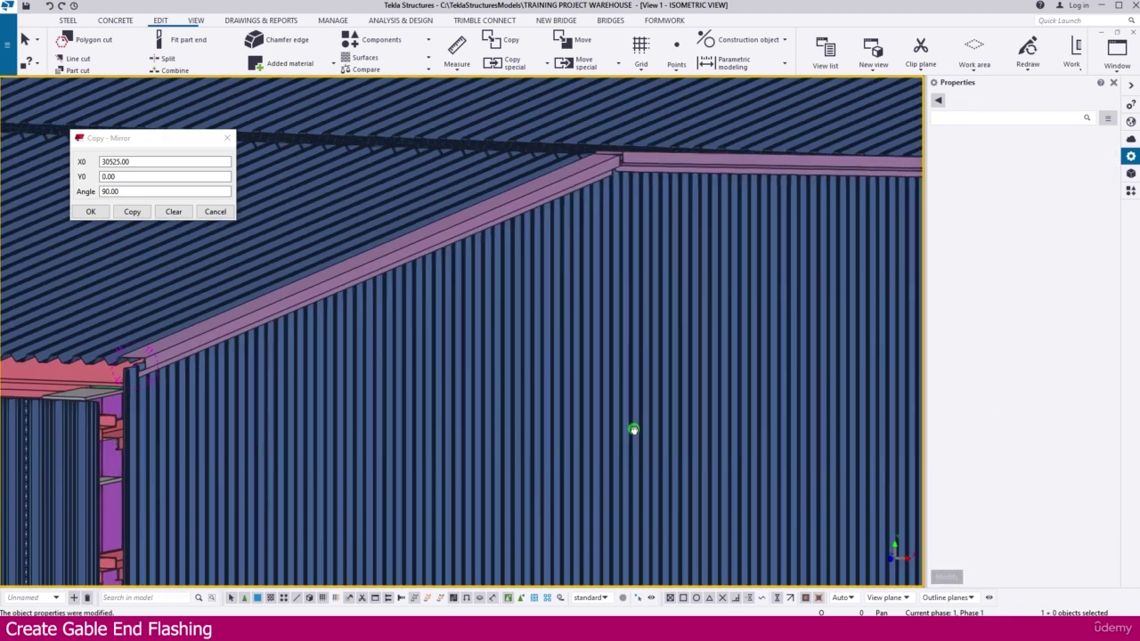
scroll(707, 380, up, 2)
scroll(469, 389, down, 4)
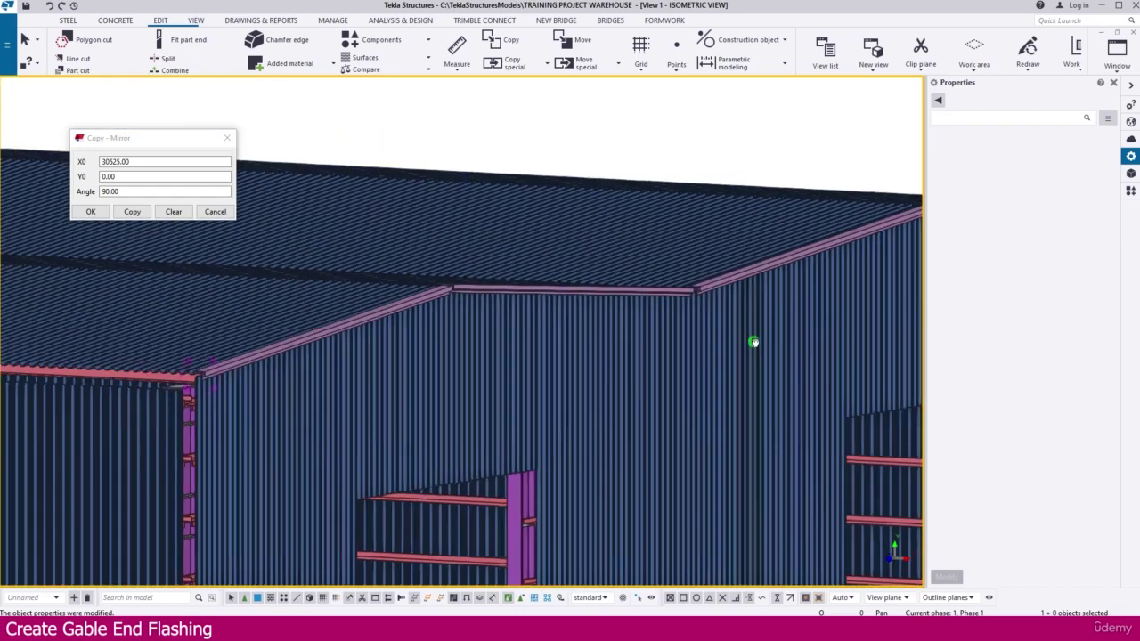
ctrl+middle_drag(753, 341, 433, 311)
scroll(432, 312, down, 5)
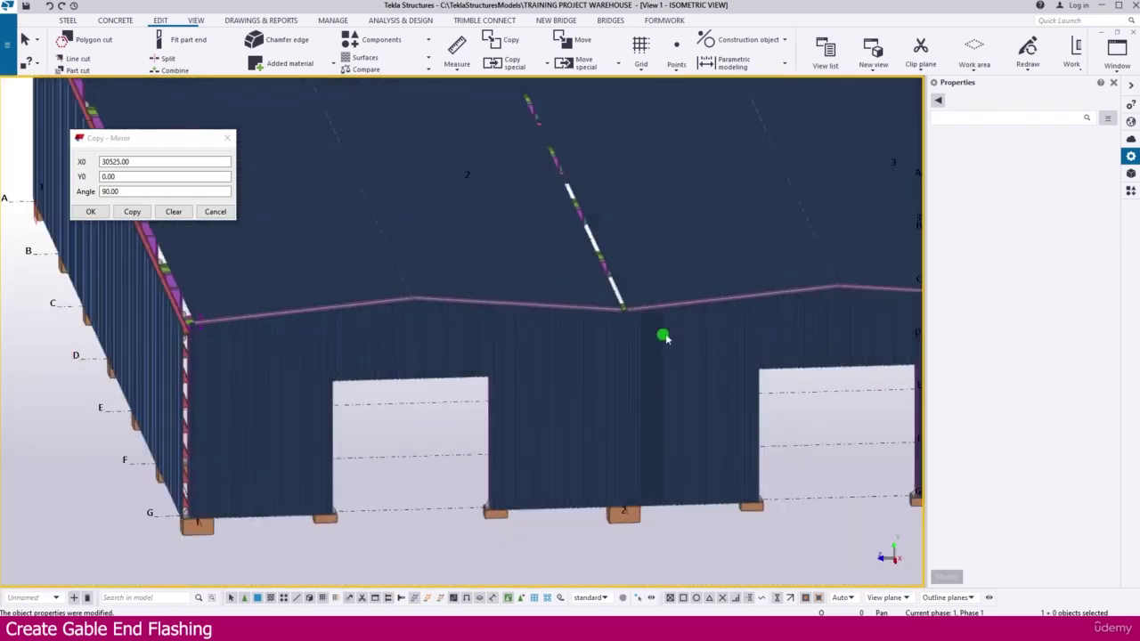
ctrl+middle_drag(664, 336, 593, 385)
scroll(593, 387, up, 2)
scroll(592, 388, up, 6)
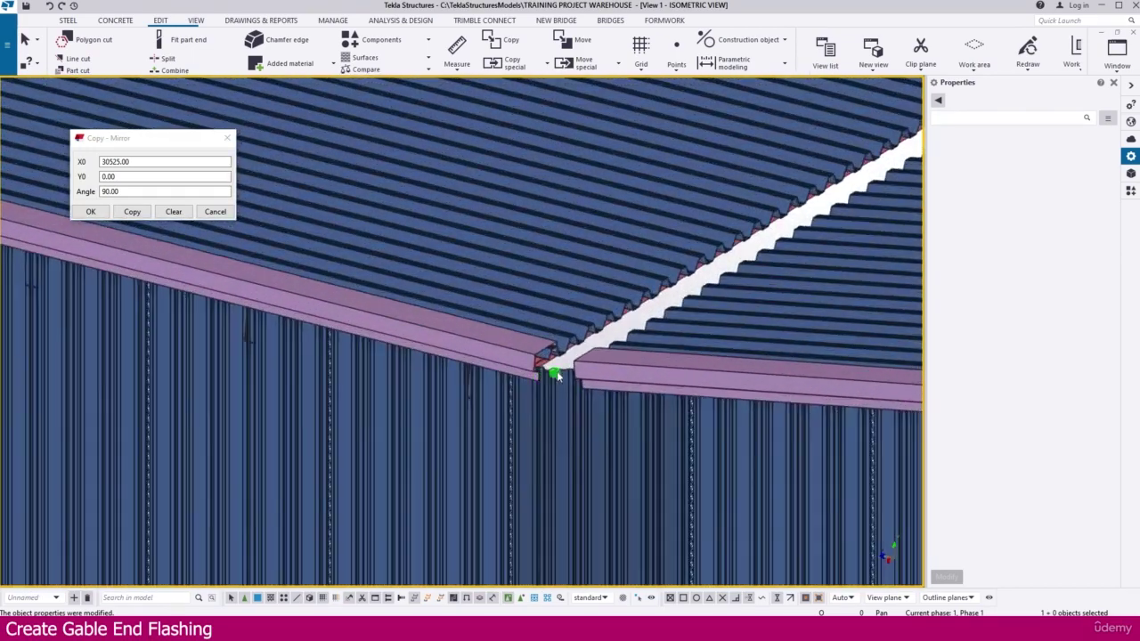
scroll(383, 476, up, 5)
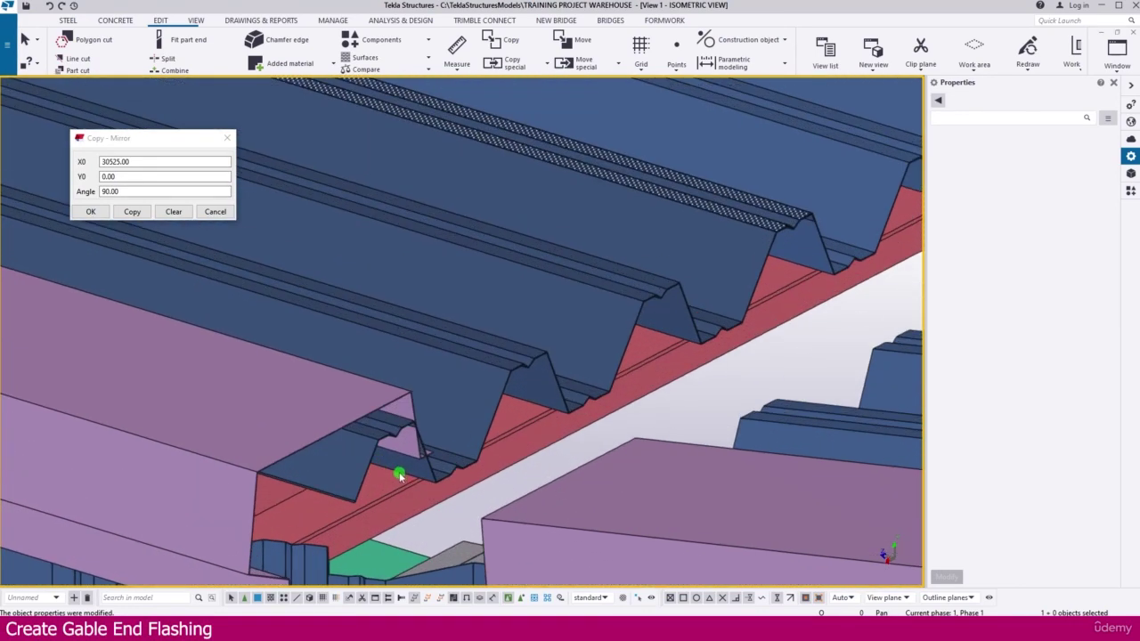
scroll(412, 389, up, 3)
click(413, 348)
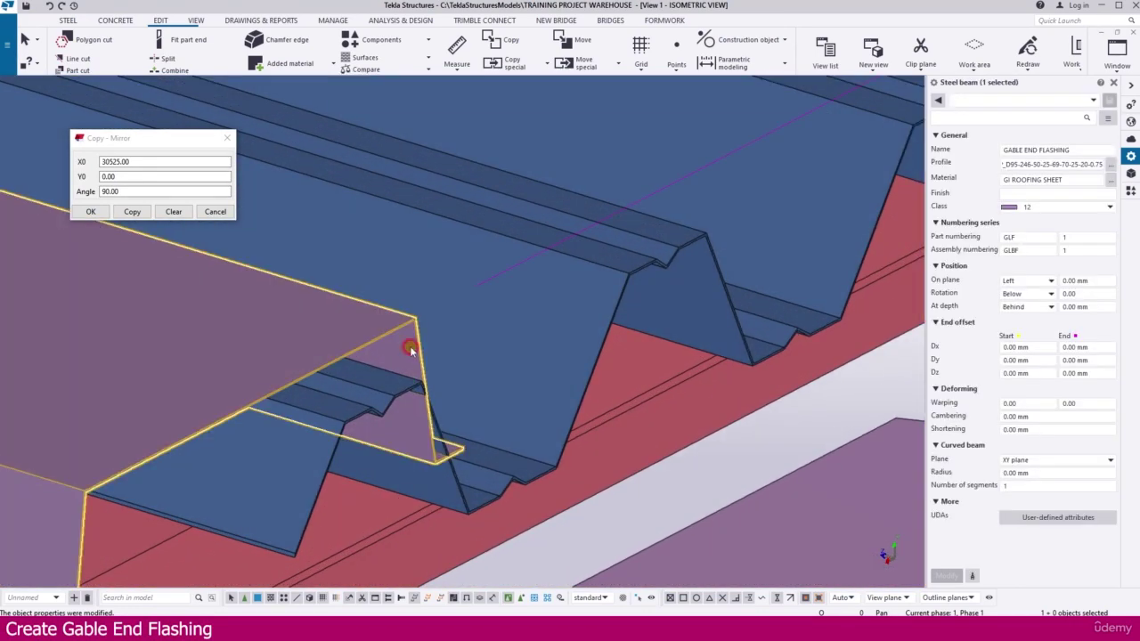
right_click(411, 347)
click(440, 361)
scroll(433, 454, up, 5)
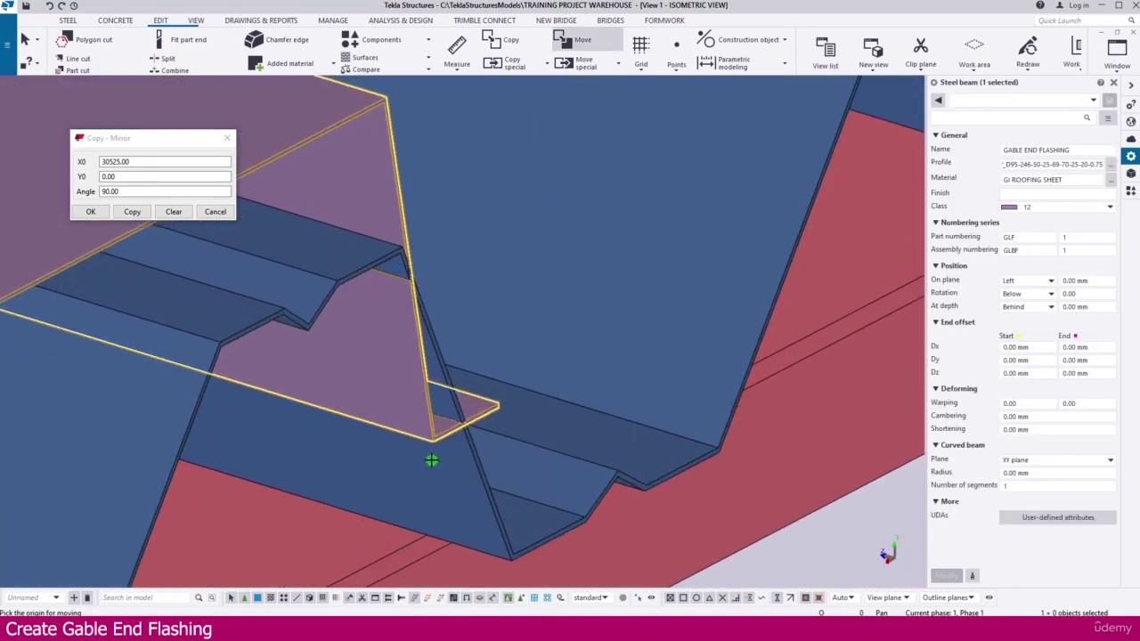
scroll(492, 460, down, 3)
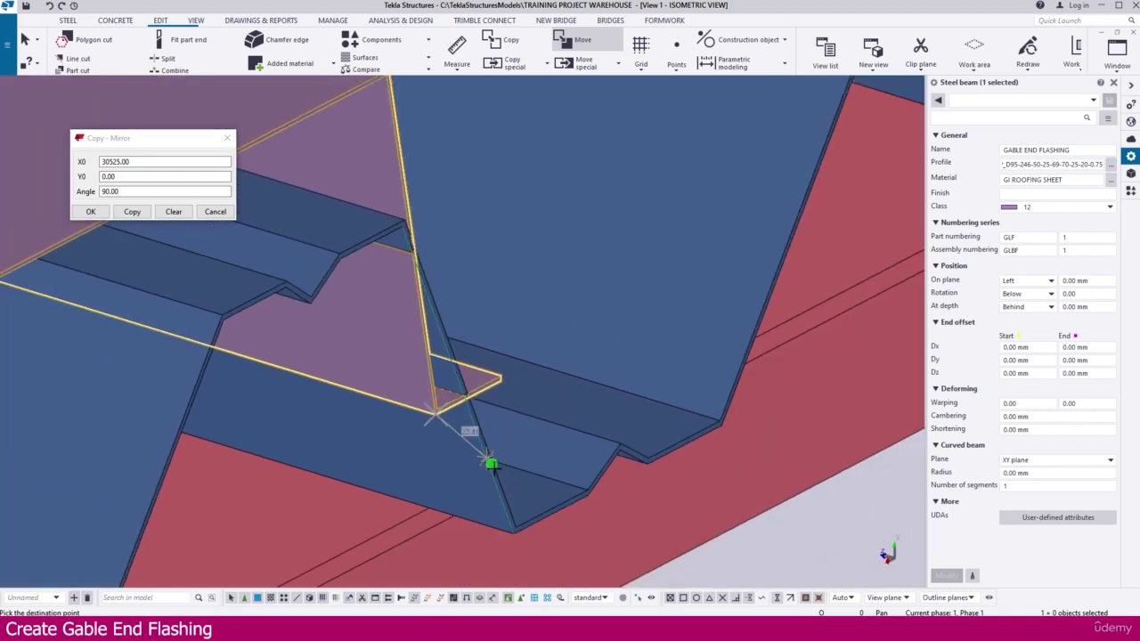
click(506, 521)
scroll(415, 398, down, 8)
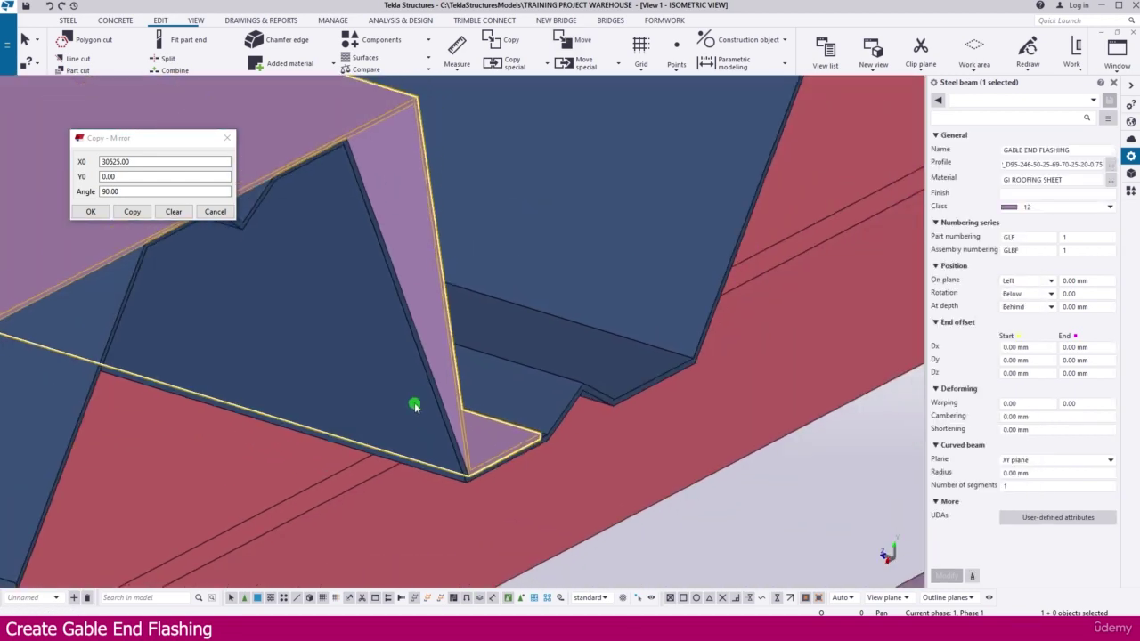
Move the Grid G flashing on the grid 3 side of the valley from its inner lip's bottom corner to the adjacent roofing trough's bottom corner.
scroll(415, 398, down, 3)
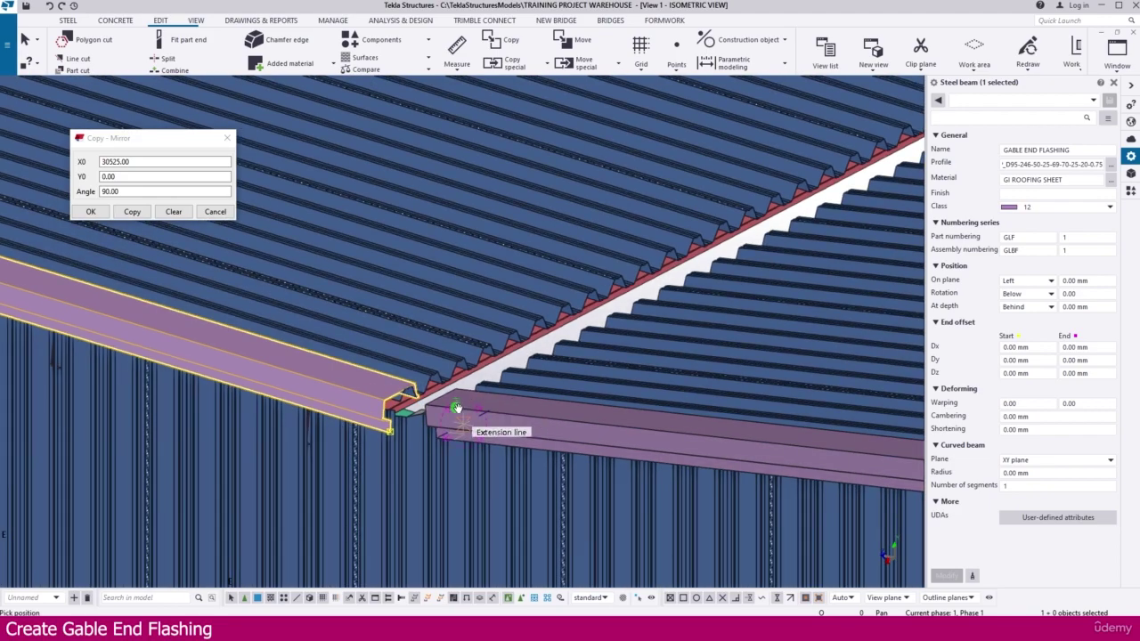
ctrl+middle_drag(443, 433, 611, 433)
scroll(440, 401, up, 6)
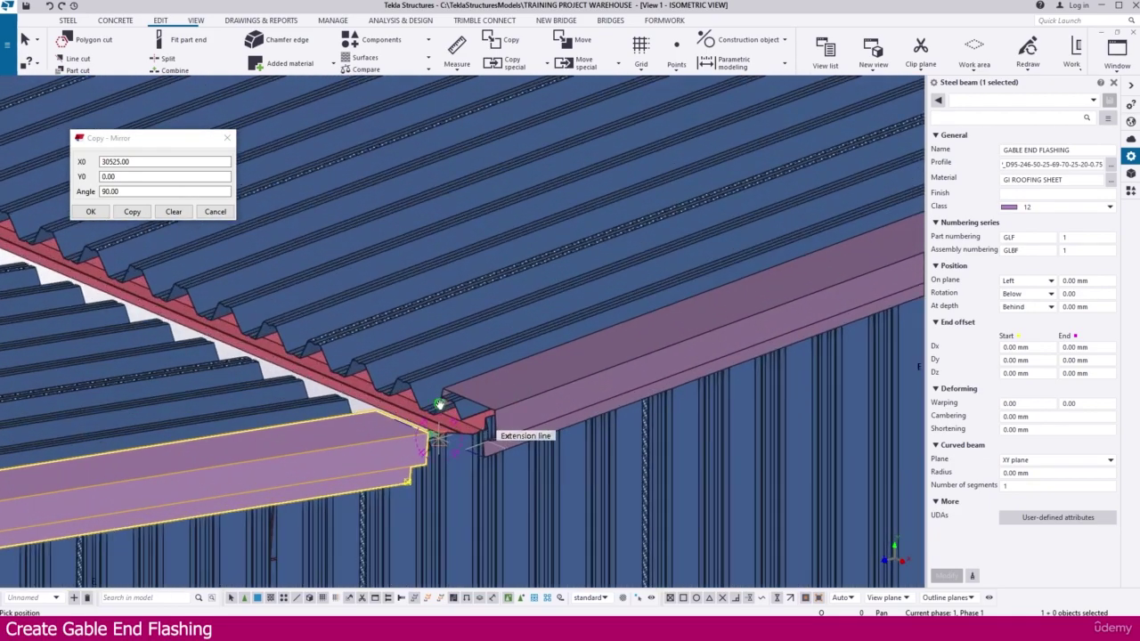
scroll(463, 401, up, 2)
key(Escape)
click(479, 350)
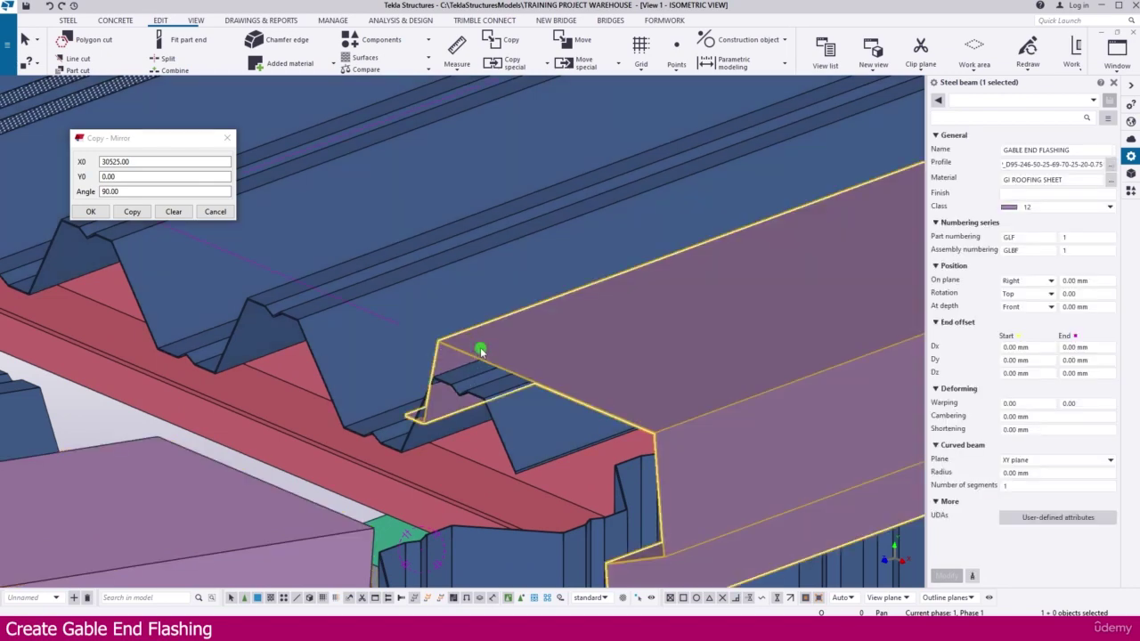
right_click(481, 351)
click(514, 362)
scroll(422, 419, up, 5)
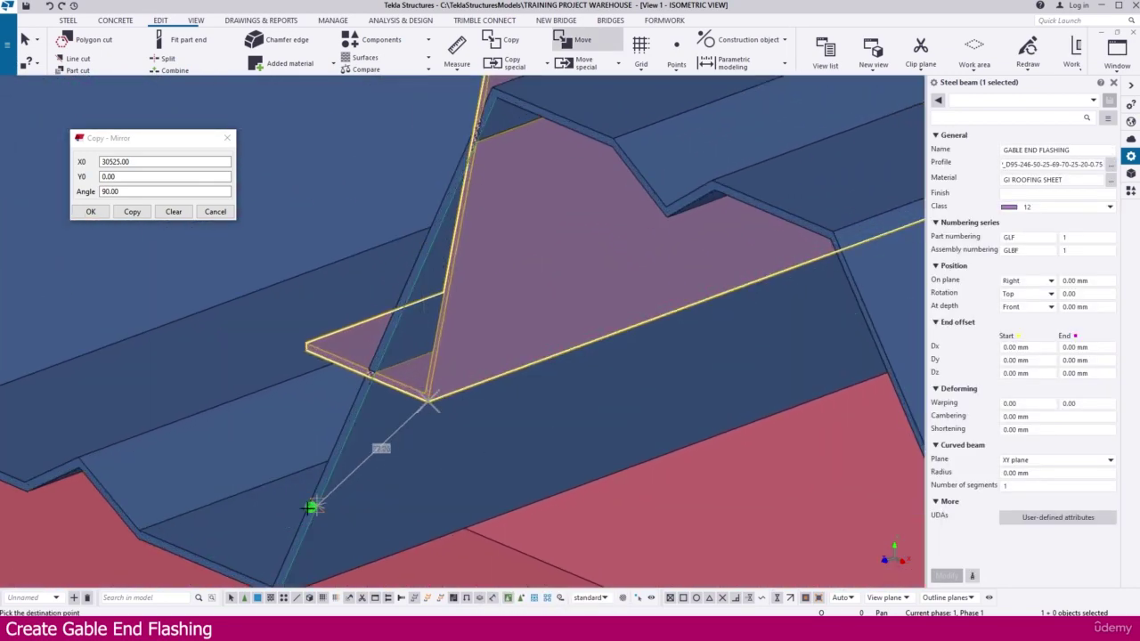
middle_drag(312, 506, 422, 377)
scroll(384, 455, up, 1)
click(384, 456)
scroll(327, 402, down, 3)
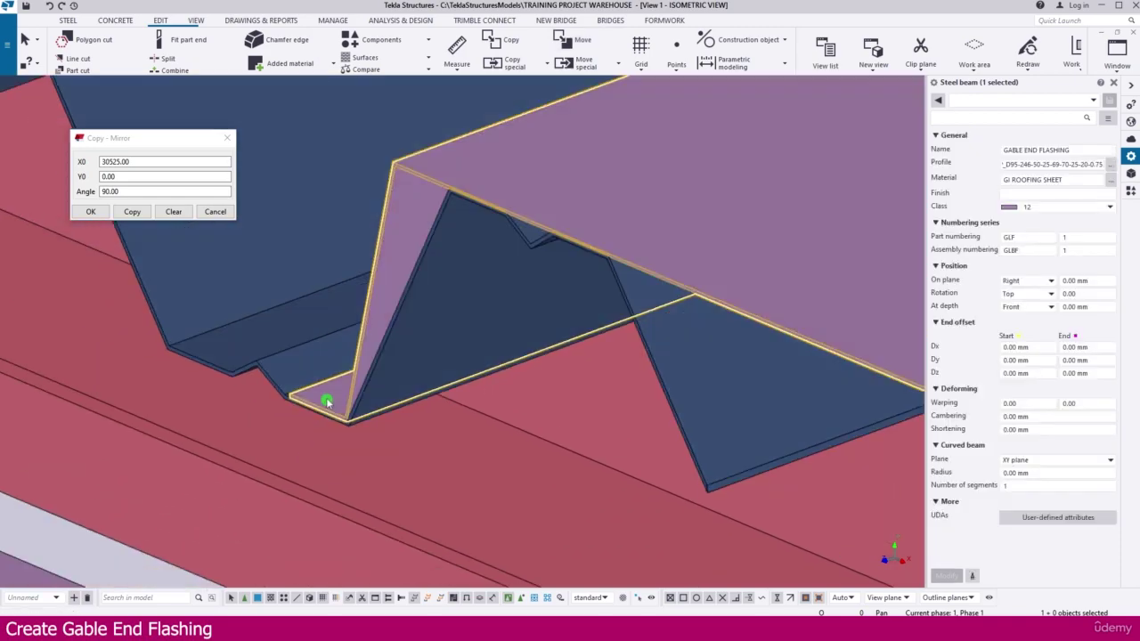
Move the Grid G flashing at the grid 3 eave from its inner lip's bottom corner to the bottom corner of the adjacent roofing sheet trough.
scroll(327, 402, down, 8)
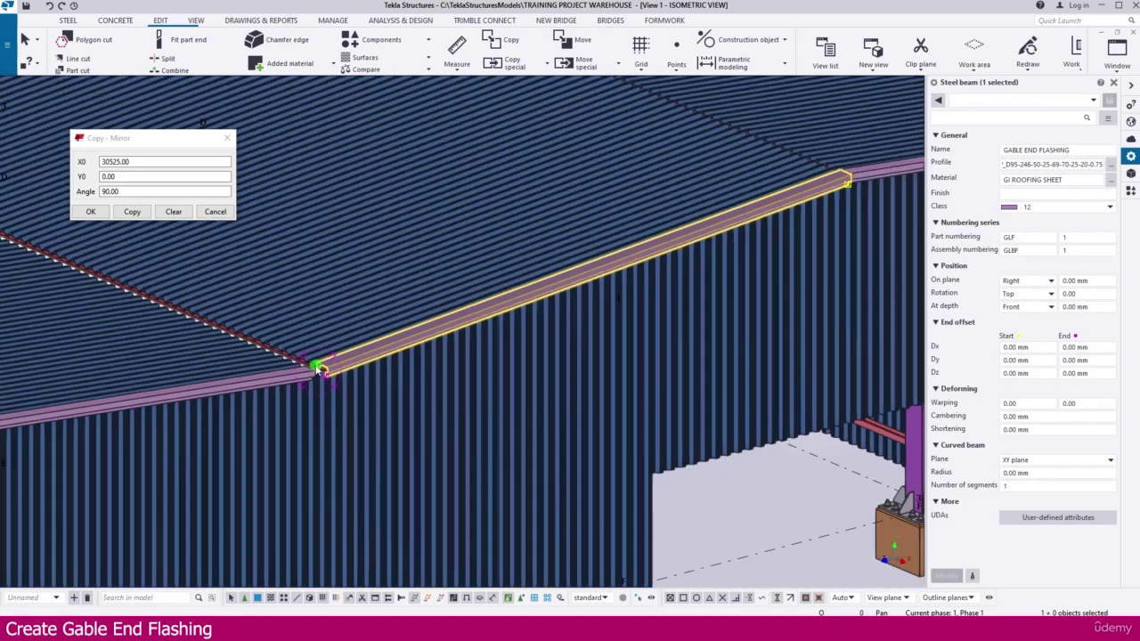
scroll(316, 369, down, 6)
ctrl+middle_drag(559, 381, 426, 366)
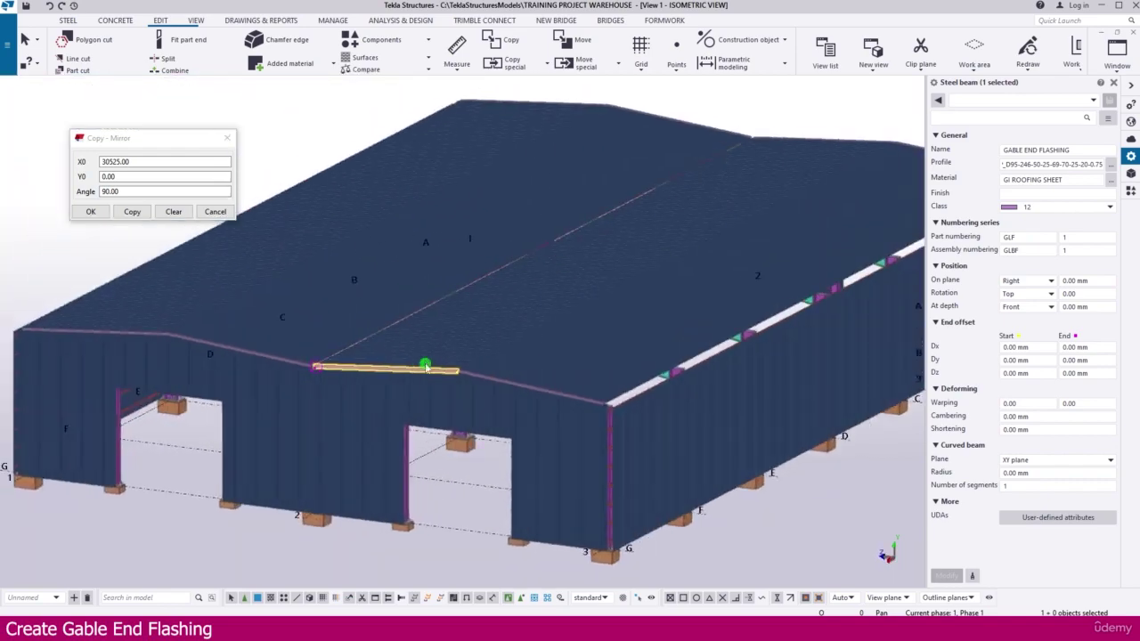
scroll(578, 386, up, 10)
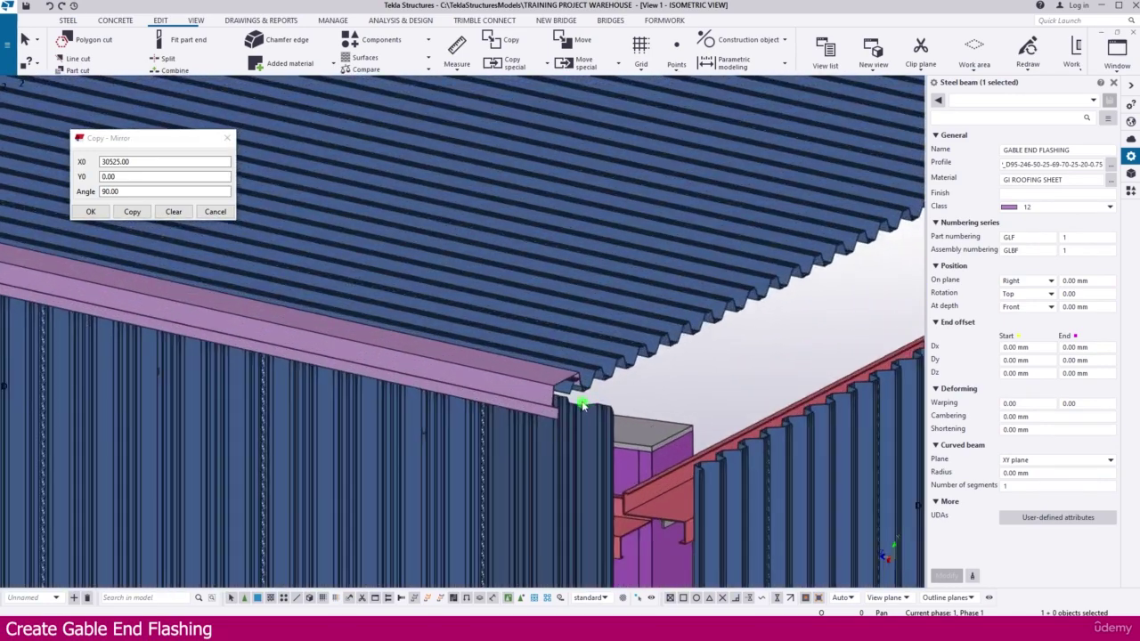
scroll(580, 403, up, 6)
click(537, 326)
right_click(539, 326)
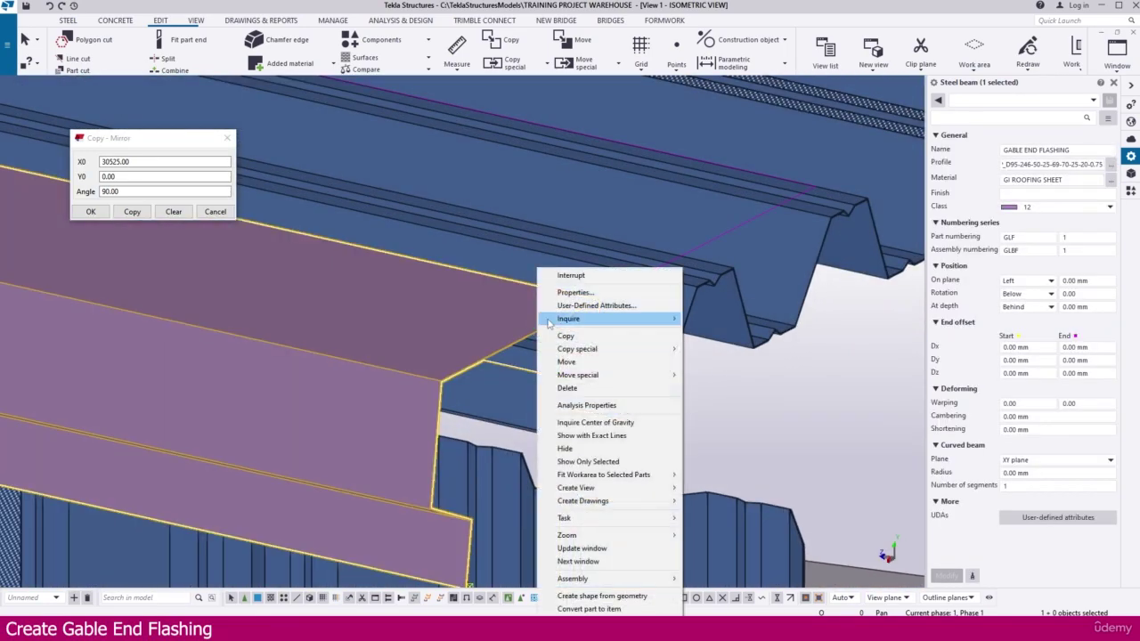
click(567, 363)
scroll(579, 405, up, 6)
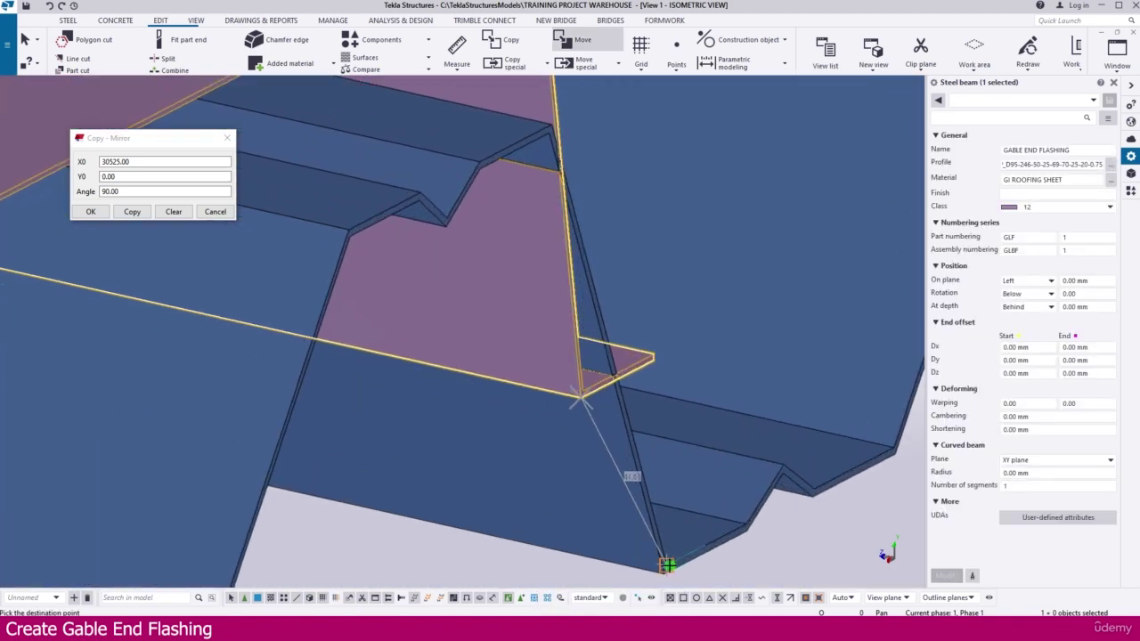
ctrl+middle_drag(668, 565, 548, 356)
scroll(682, 382, down, 10)
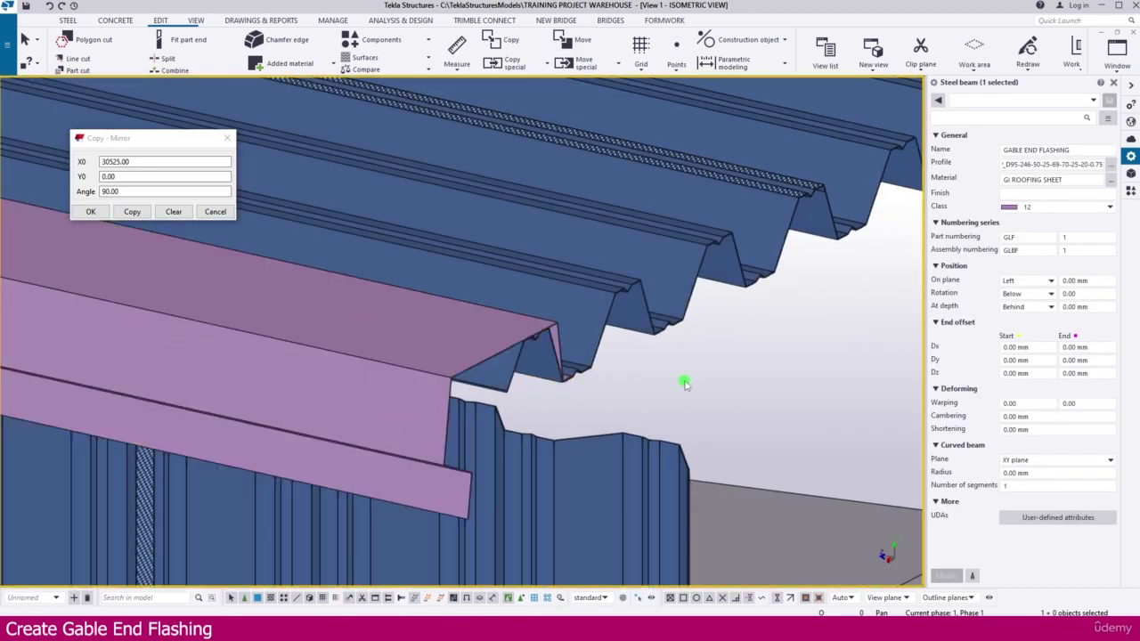
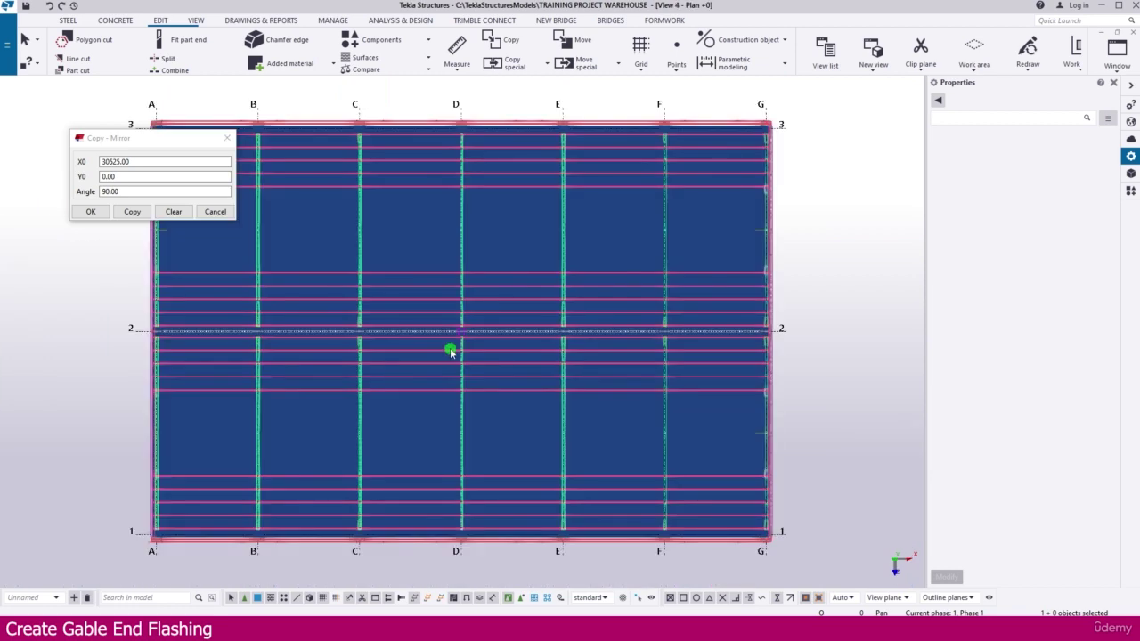
Open the Grid G elevation view and display its parts as wireframe at the gable ridge.
key(ctrl+Tab)
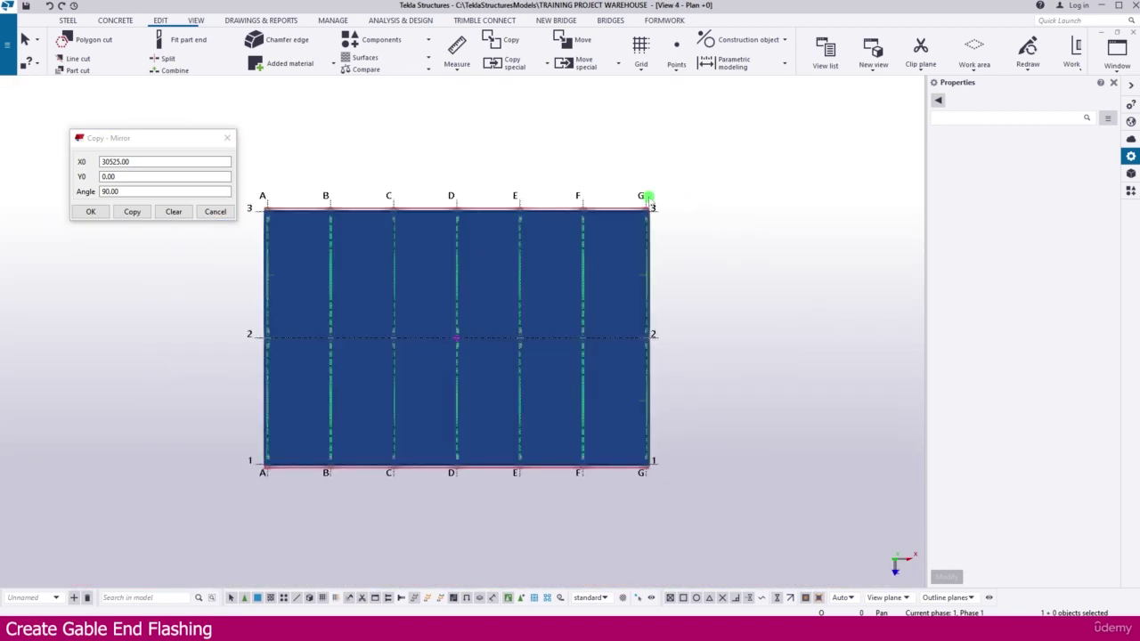
click(196, 20)
click(77, 49)
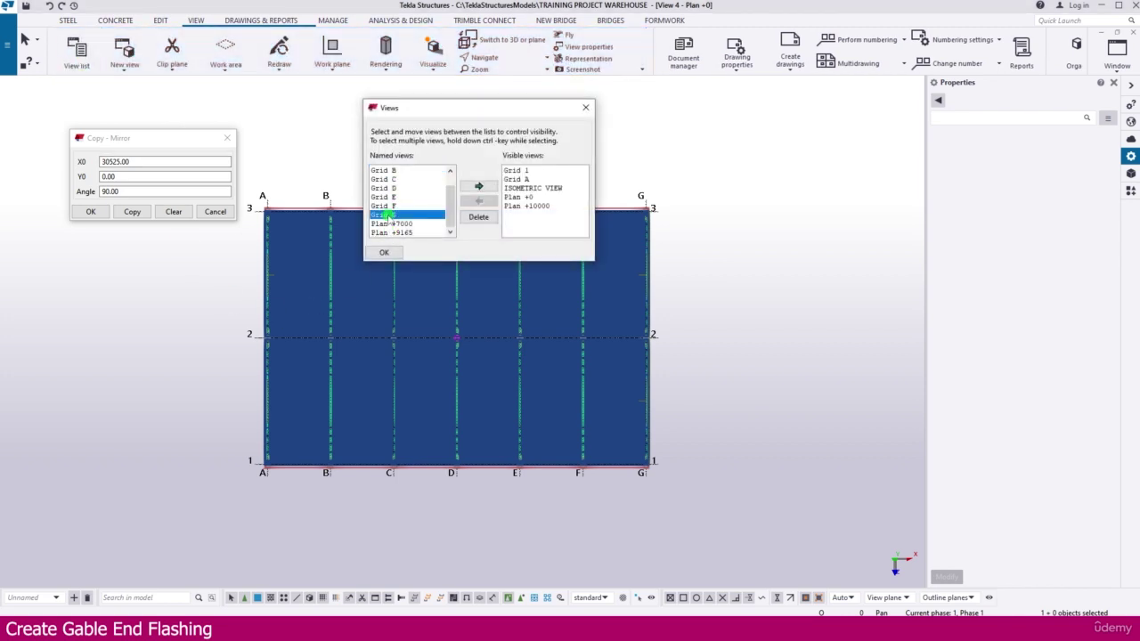
double_click(385, 214)
click(585, 108)
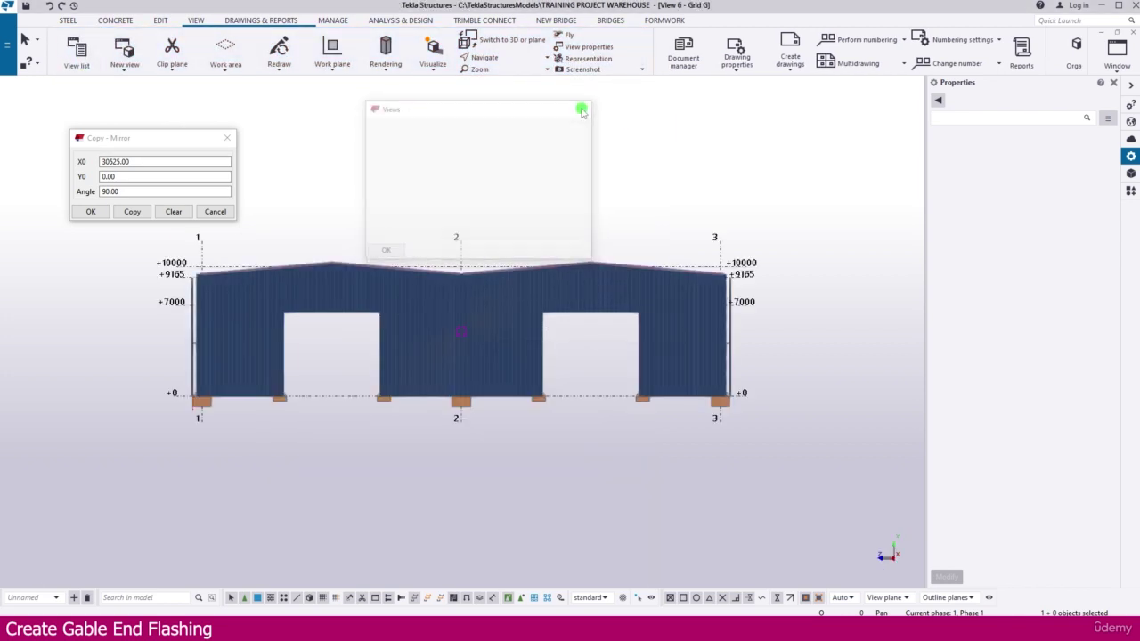
scroll(325, 256, up, 5)
scroll(341, 239, up, 5)
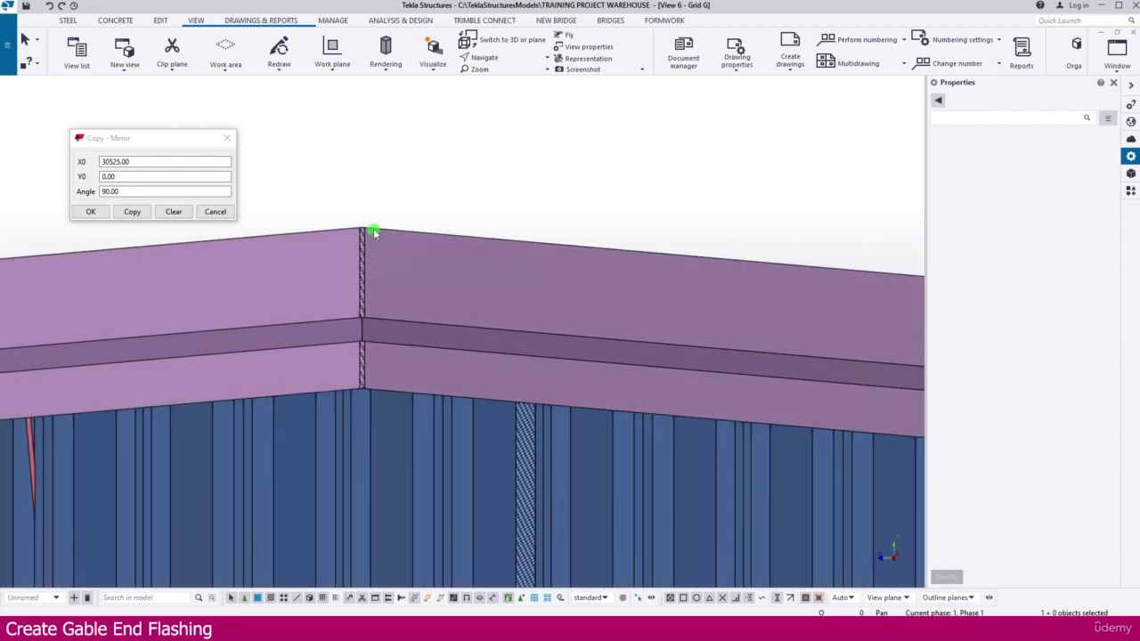
key(ctrl+2)
scroll(356, 269, up, 3)
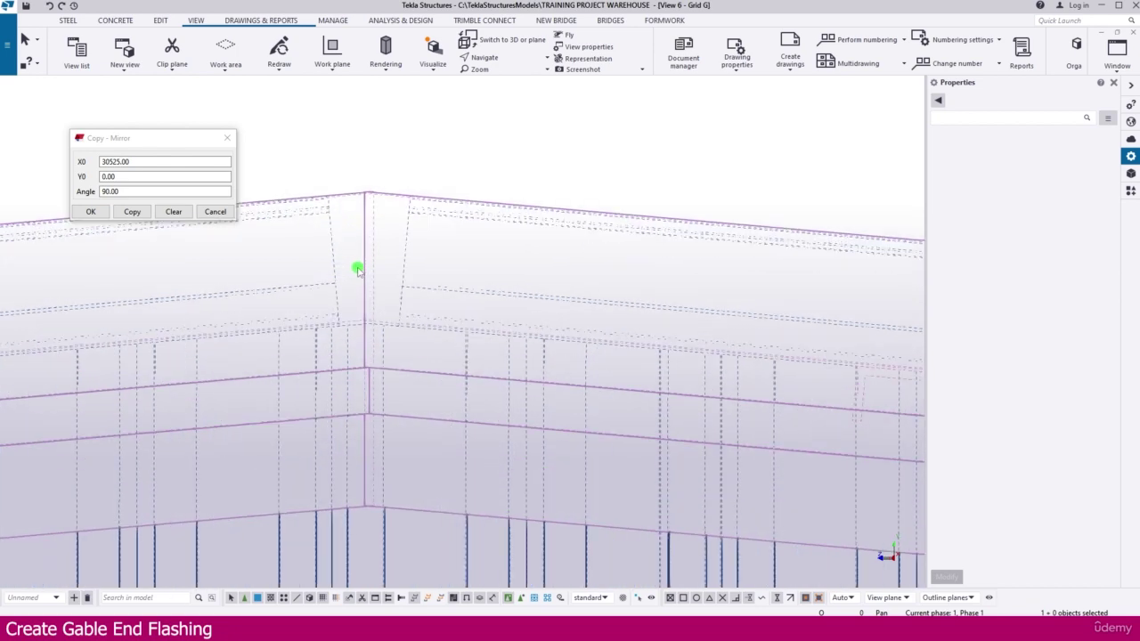
Examine the joint where the two Grid G gable end flashings meet at the ridge.
click(433, 167)
click(384, 189)
click(389, 169)
drag(390, 167, 358, 206)
click(359, 205)
shift+click(364, 191)
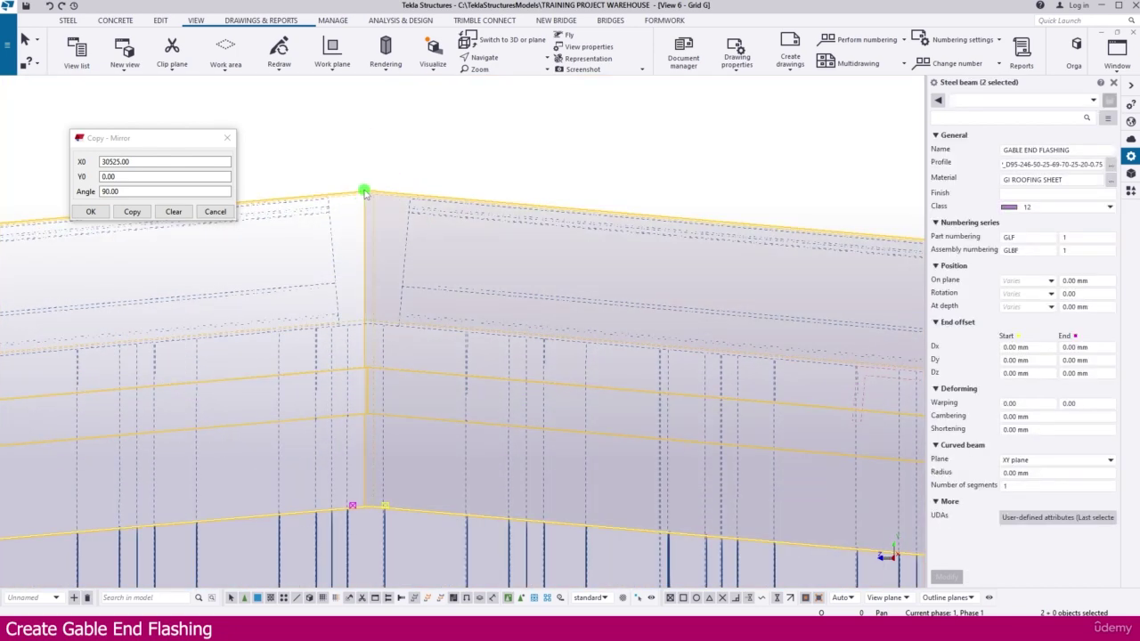
key(shift+h)
click(364, 191)
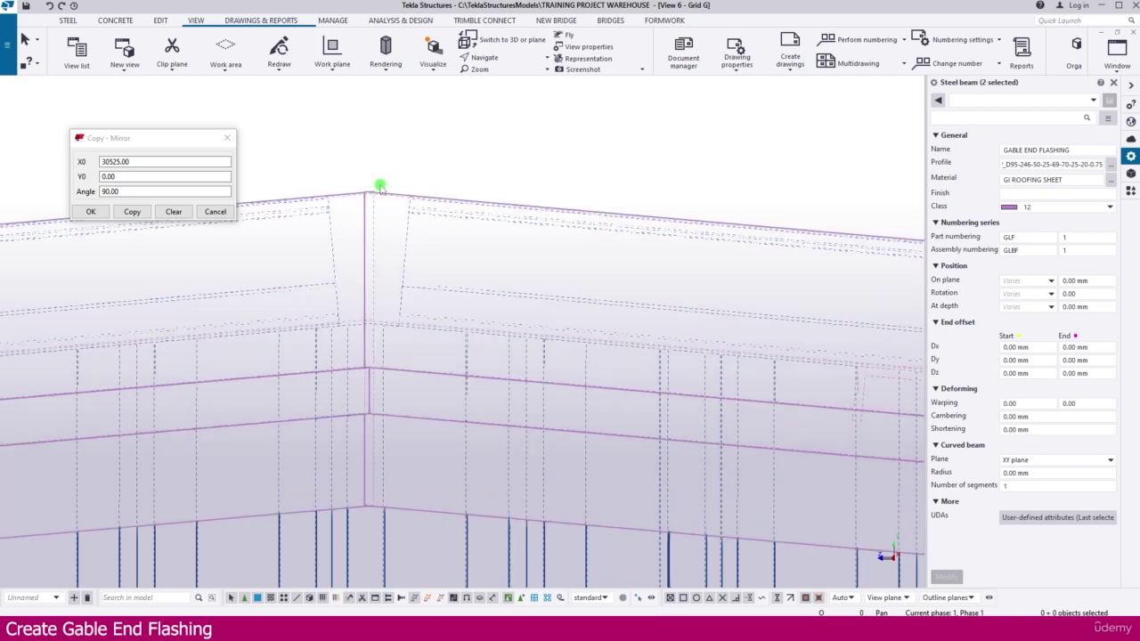
drag(398, 435, 399, 436)
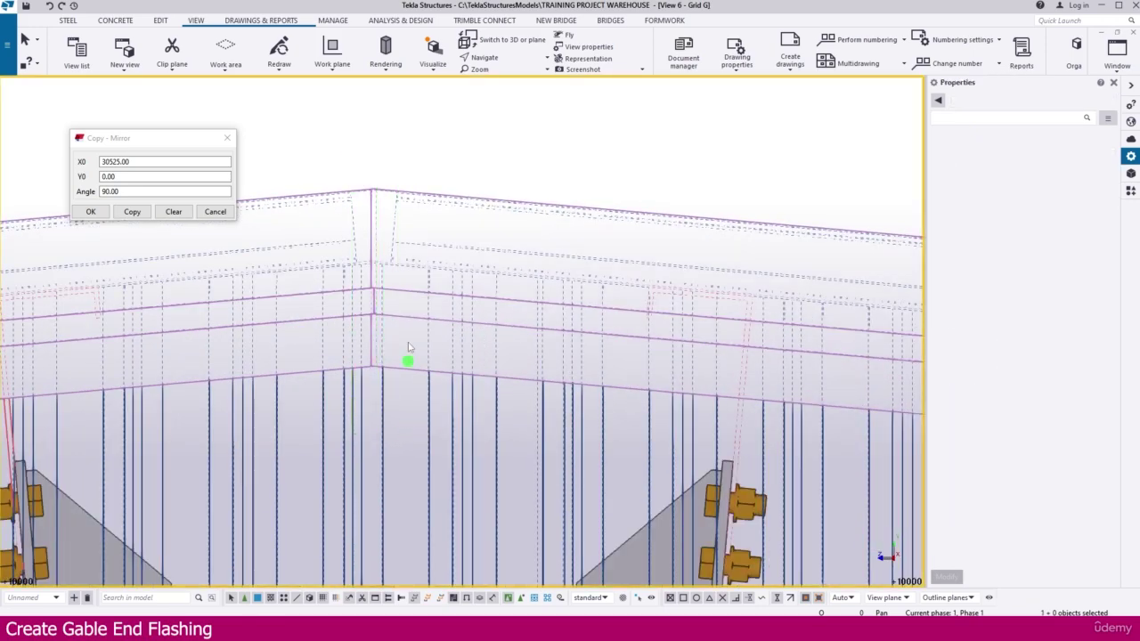
Fit the end of a Grid G gable end flashing at the ridge along the vertical joint line between the rafter splice plates.
scroll(383, 240, down, 4)
scroll(386, 289, up, 2)
scroll(386, 223, up, 3)
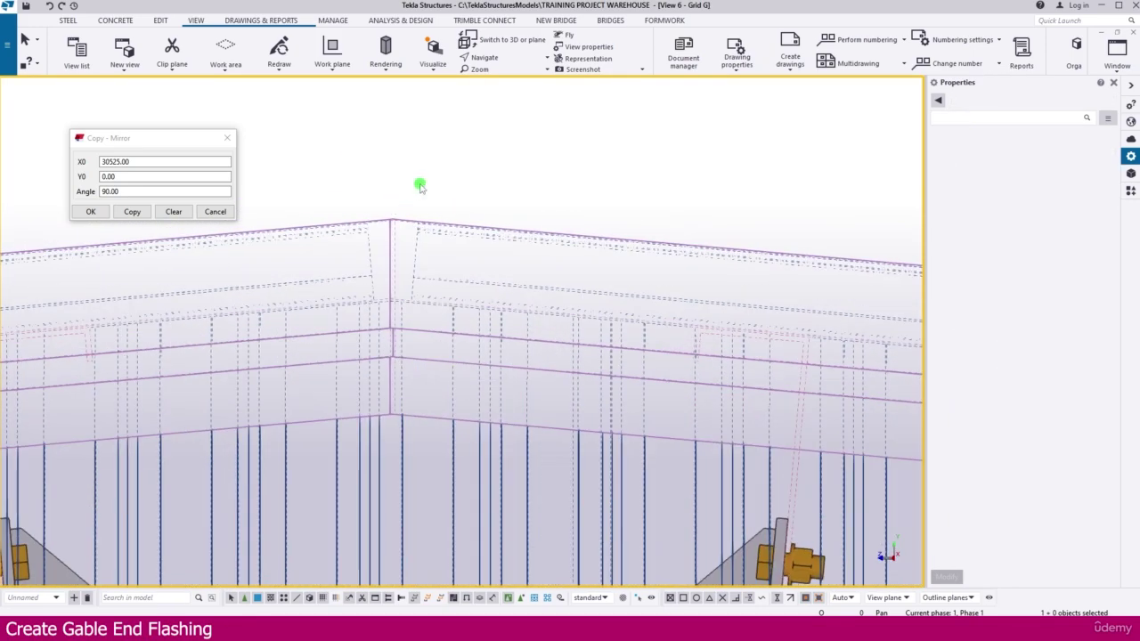
click(161, 22)
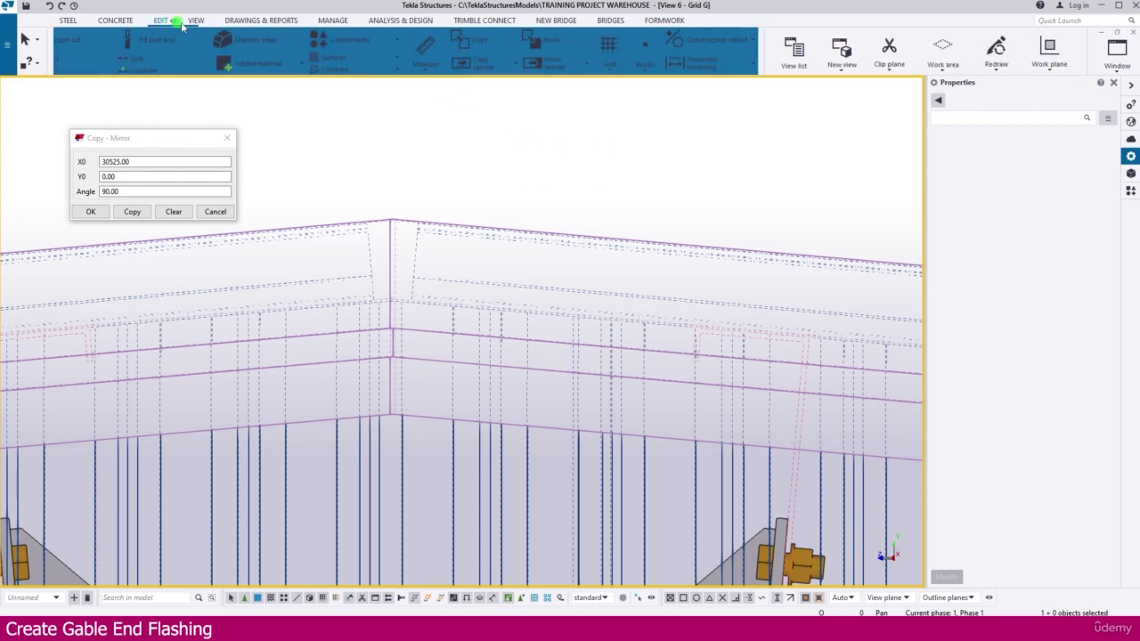
click(192, 41)
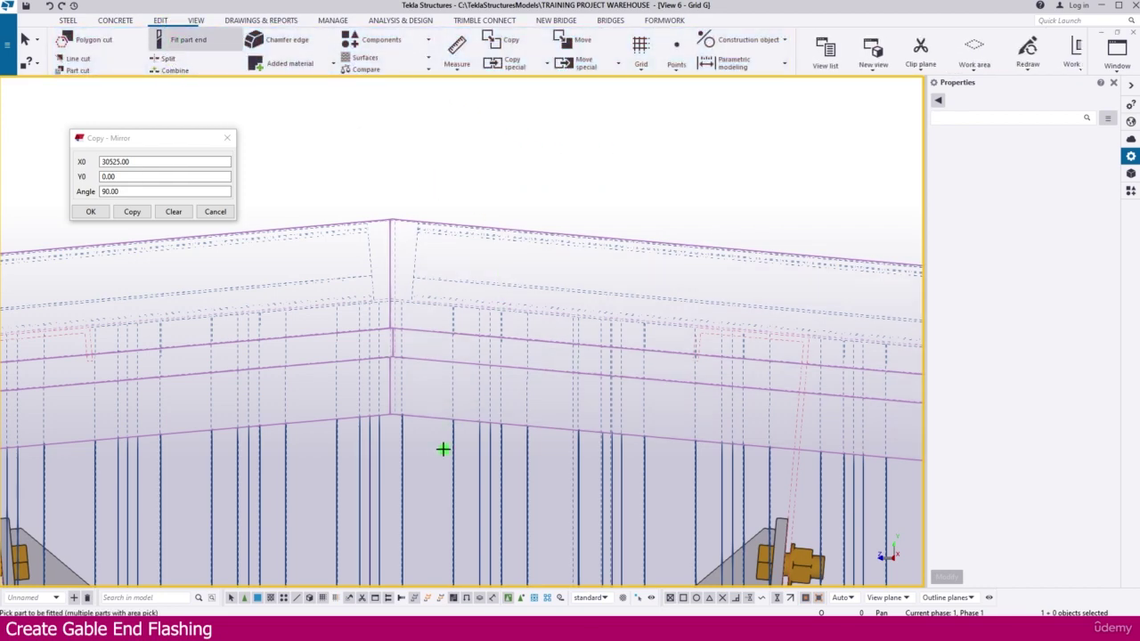
click(400, 218)
scroll(412, 187, up, 6)
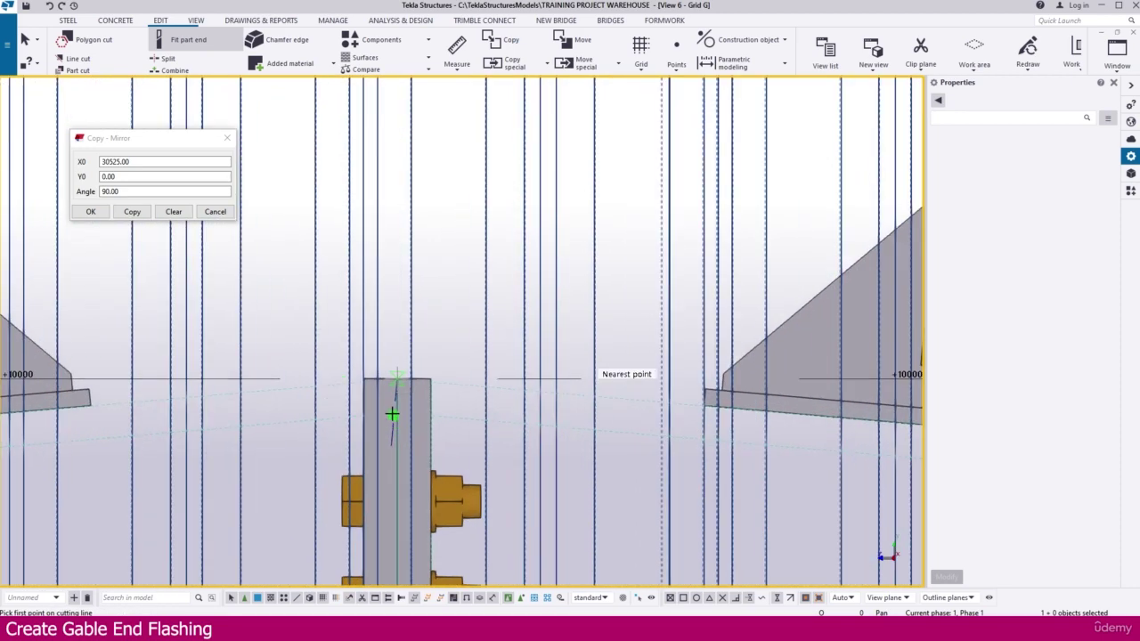
scroll(393, 414, up, 2)
click(401, 368)
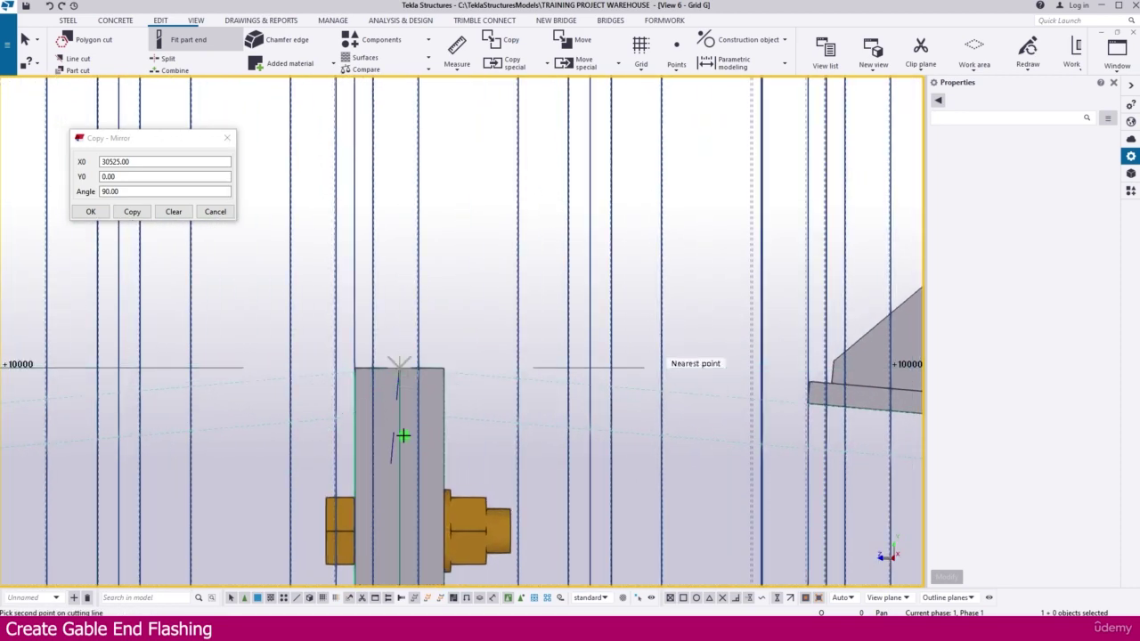
scroll(400, 466, up, 2)
click(396, 466)
scroll(453, 454, down, 6)
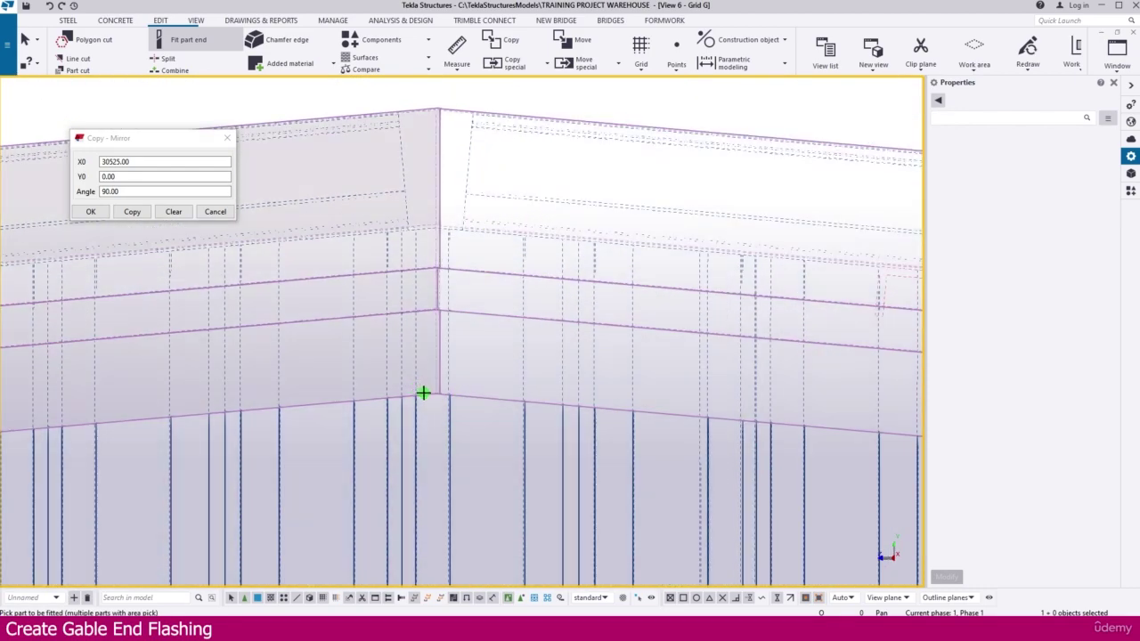
Fit the second Grid G flashing's end at the same ridge along the vertical joint line between the rafter splice plates.
click(423, 393)
scroll(484, 279, down, 3)
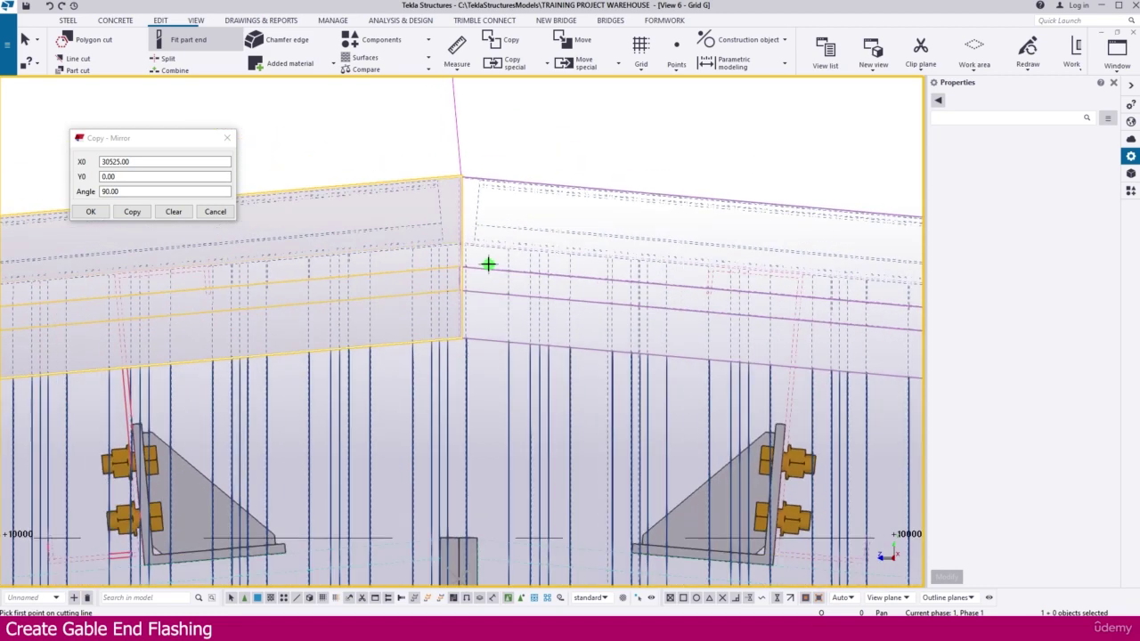
scroll(461, 482, up, 4)
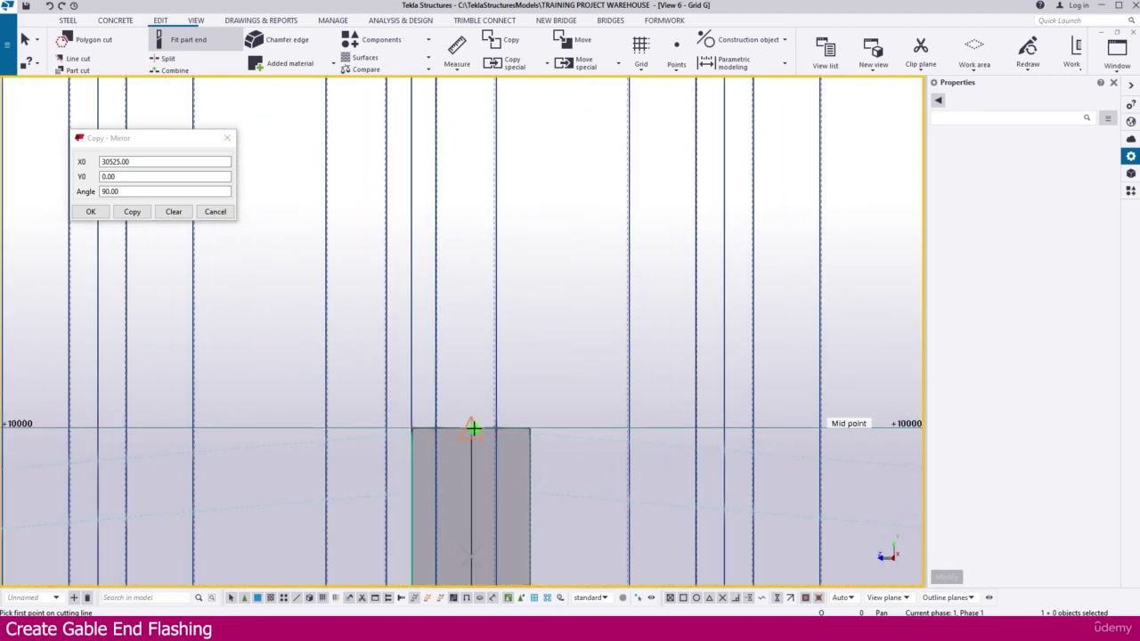
scroll(481, 509, up, 2)
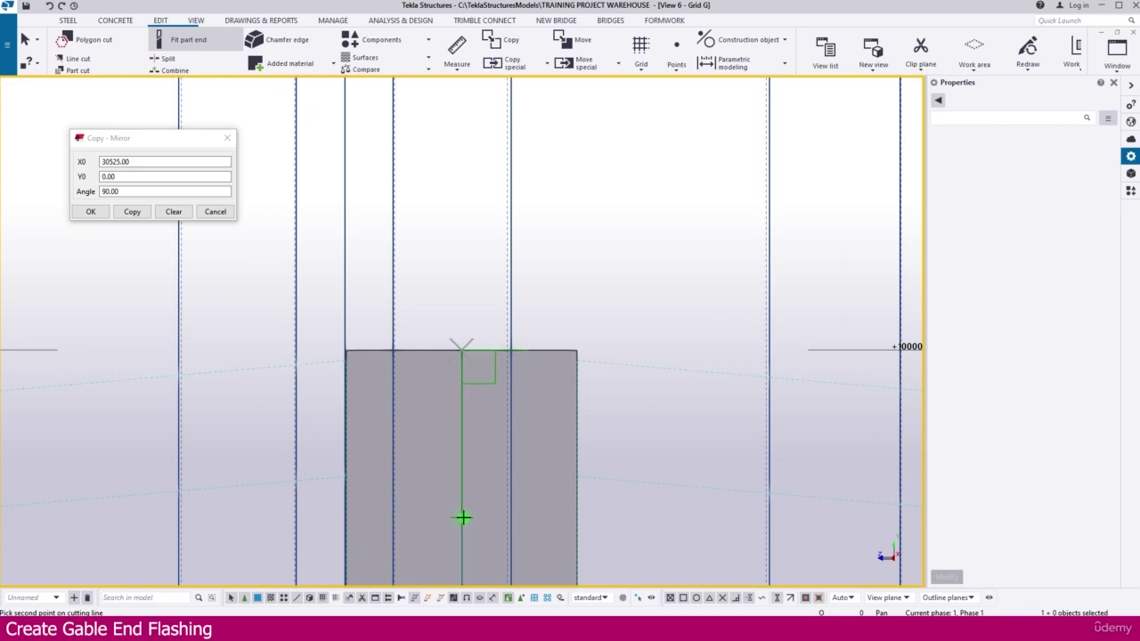
scroll(465, 500, down, 4)
scroll(384, 228, up, 1)
At the ridge across grid 2, fit the right-hand slope's Grid G flashing end along the vertical splice plate joint line.
scroll(384, 228, down, 9)
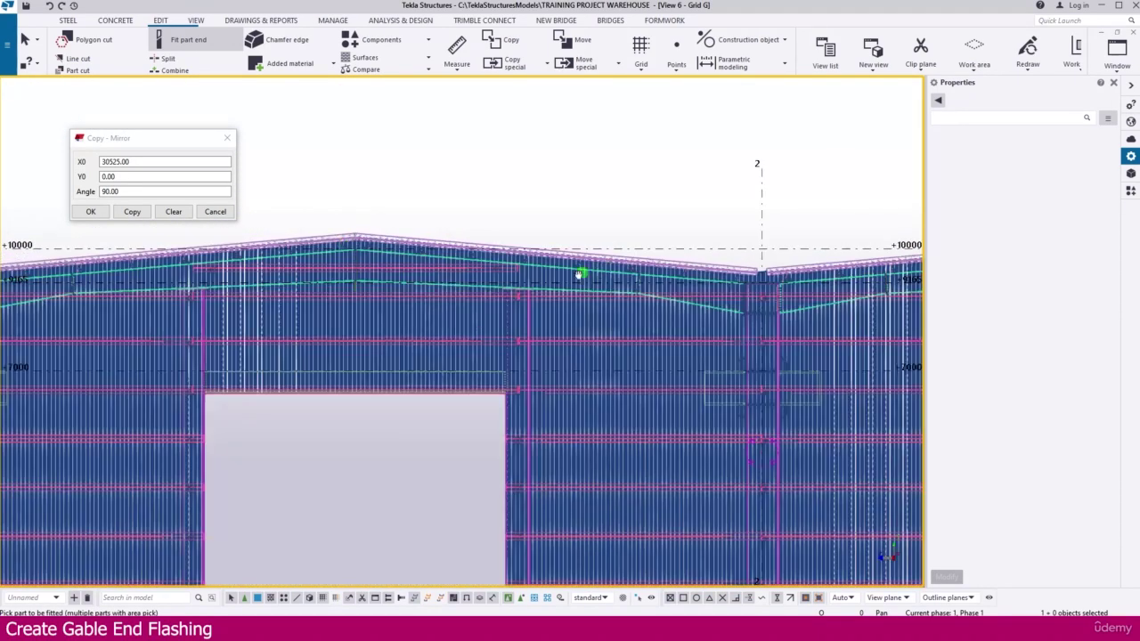
mouse_move(695, 290)
middle_down()
mouse_move(369, 305)
mouse_move(493, 297)
middle_up()
scroll(641, 269, up, 6)
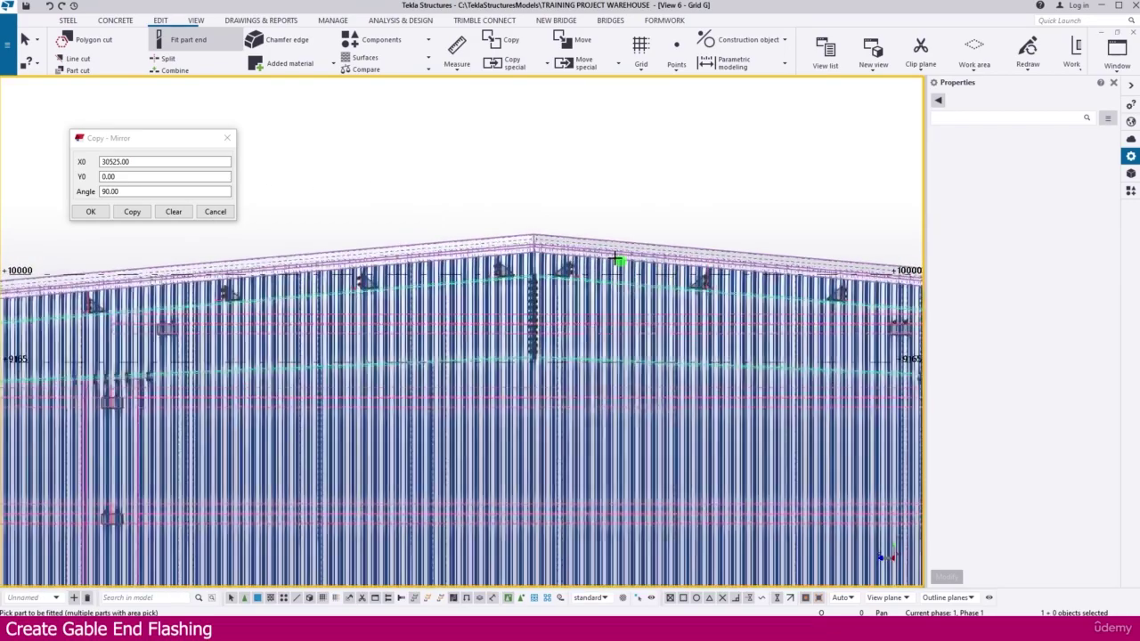
scroll(532, 233, up, 4)
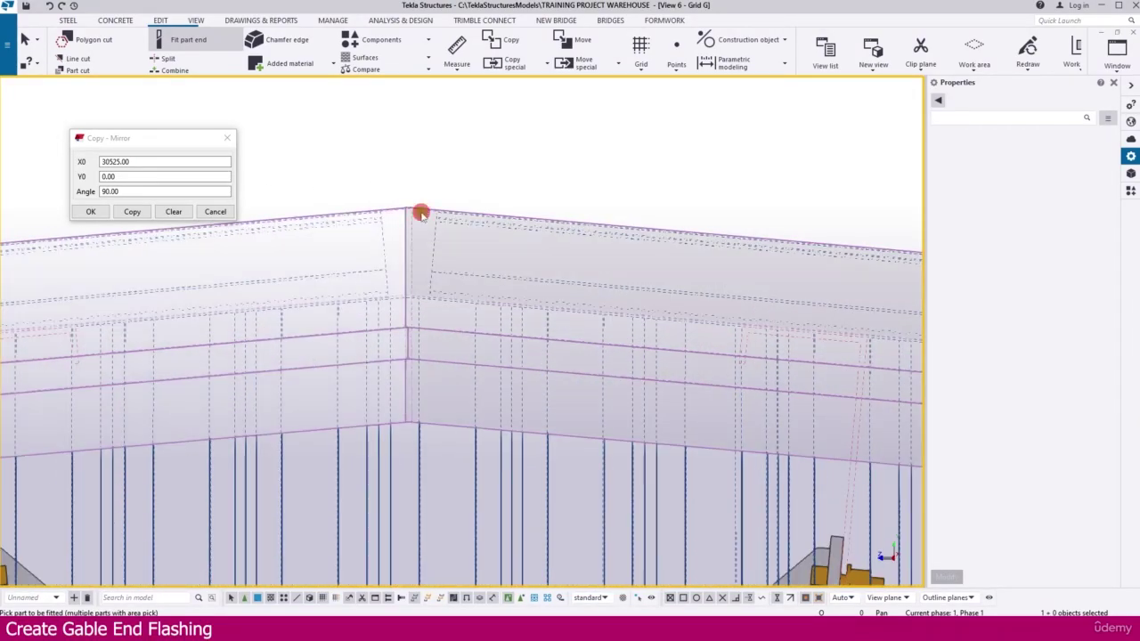
click(420, 214)
scroll(422, 173, up, 6)
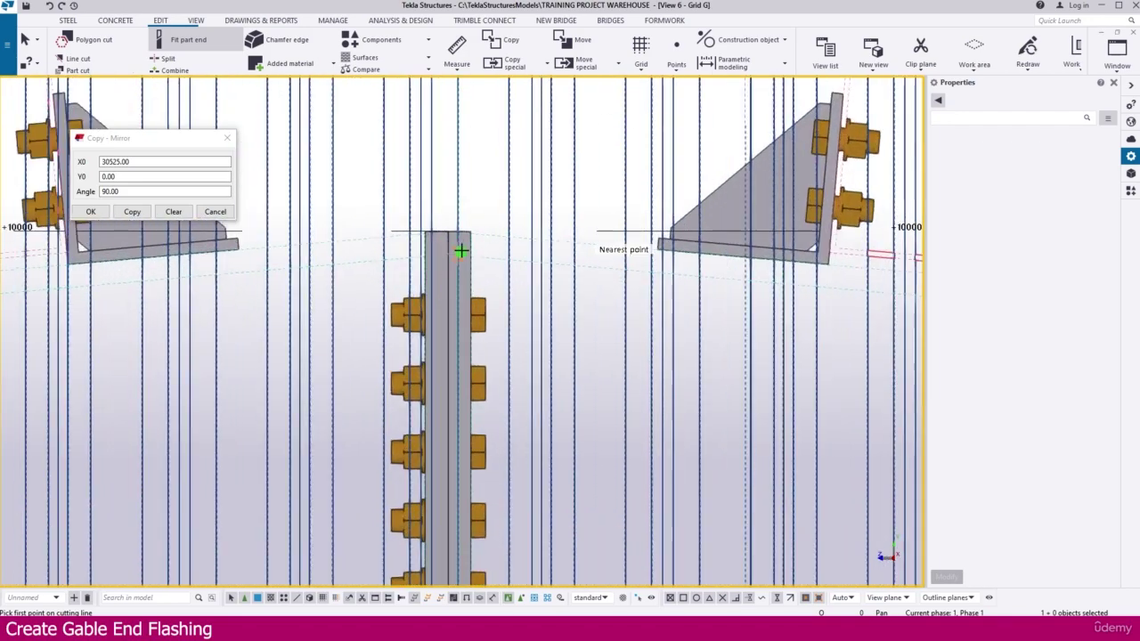
scroll(449, 240, up, 3)
scroll(436, 391, up, 2)
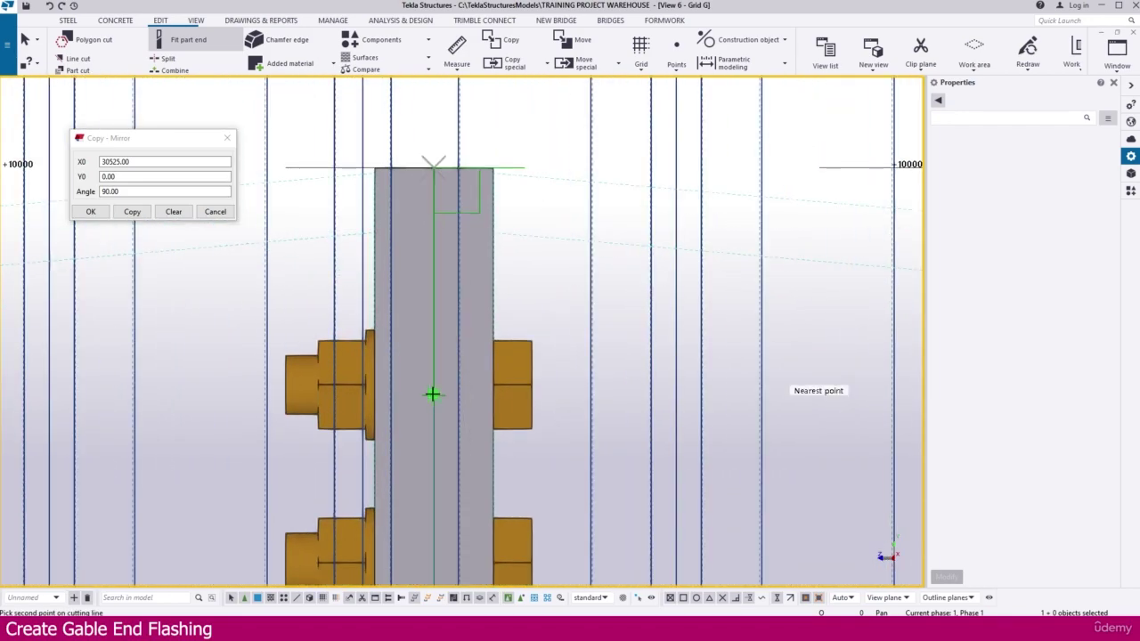
Fit the left-hand slope's flashing end at that ridge along the same joint line, starting from the midpoint on top of the splice plates.
scroll(476, 355, down, 5)
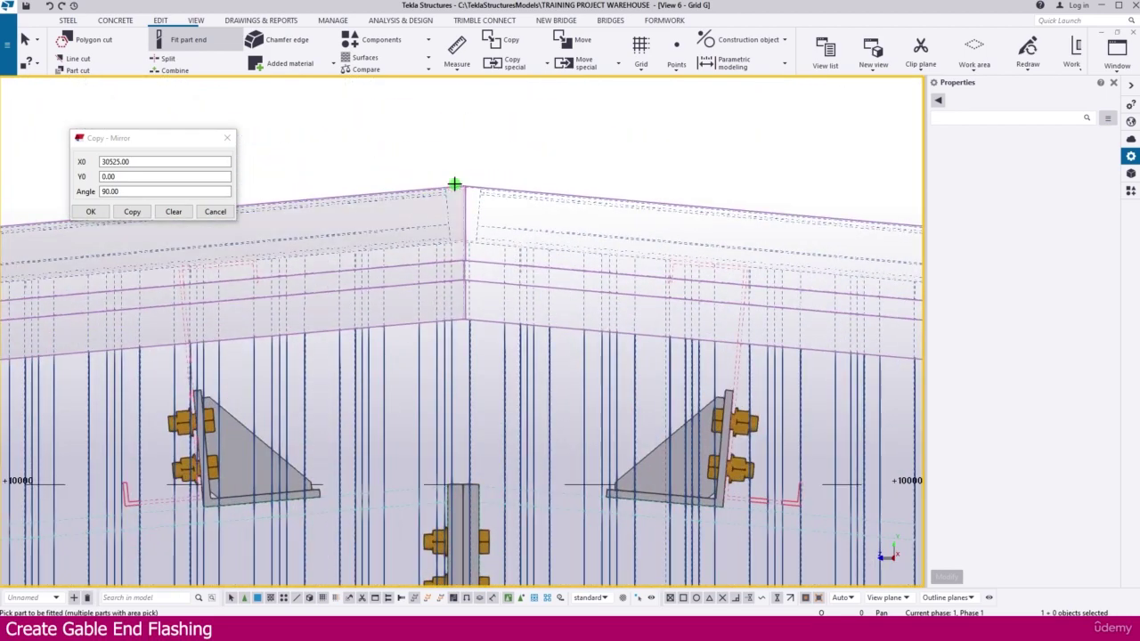
click(455, 184)
scroll(468, 356, up, 5)
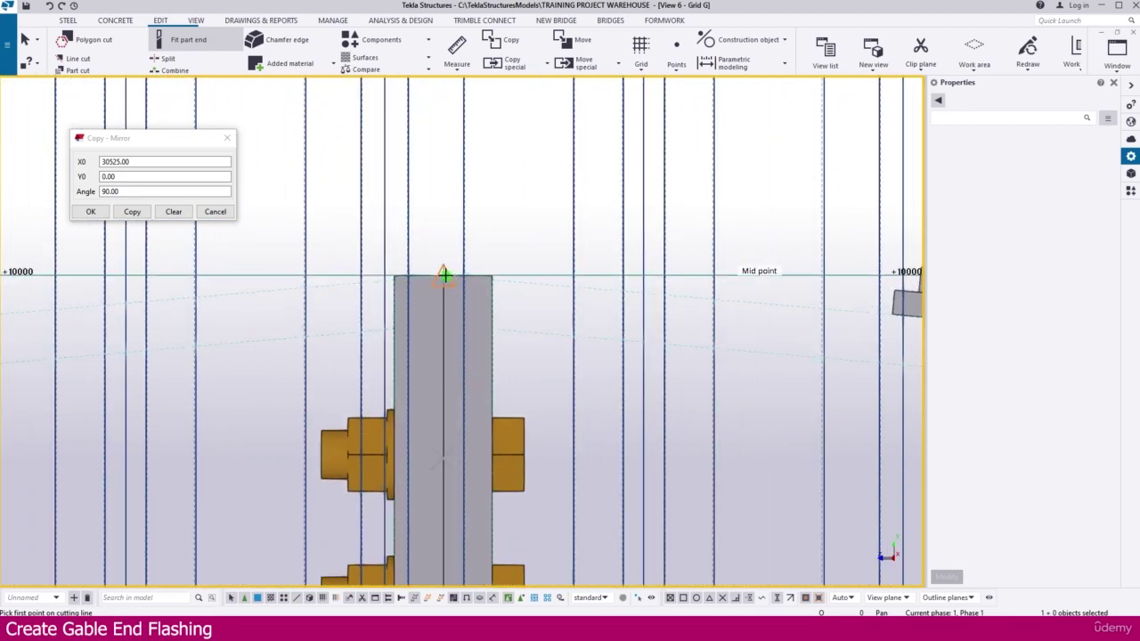
click(445, 277)
scroll(451, 412, up, 4)
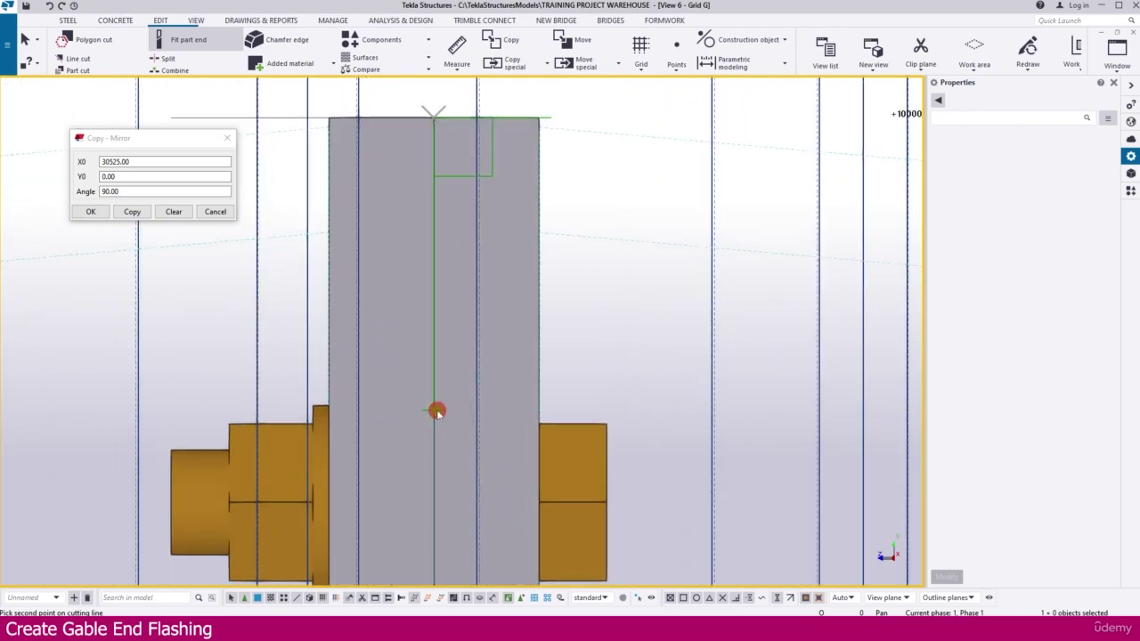
click(437, 412)
scroll(440, 399, down, 5)
scroll(439, 407, up, 5)
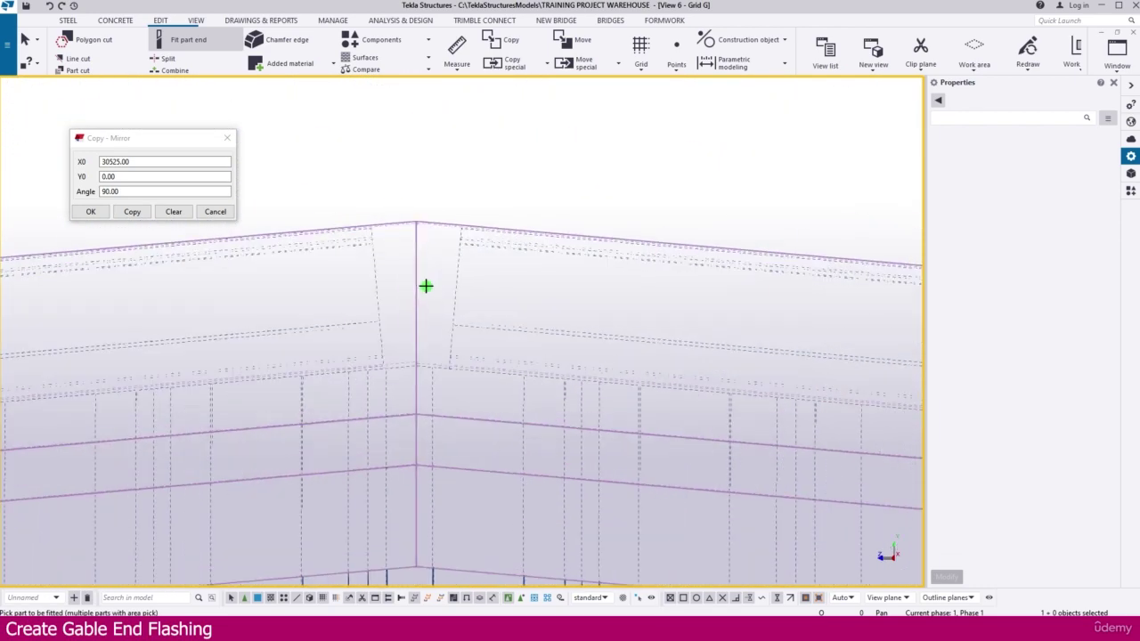
End the part fitting, return to the isometric view and examine the gable end flashings along the Grid G roof edge.
click(426, 285)
scroll(420, 326, down, 5)
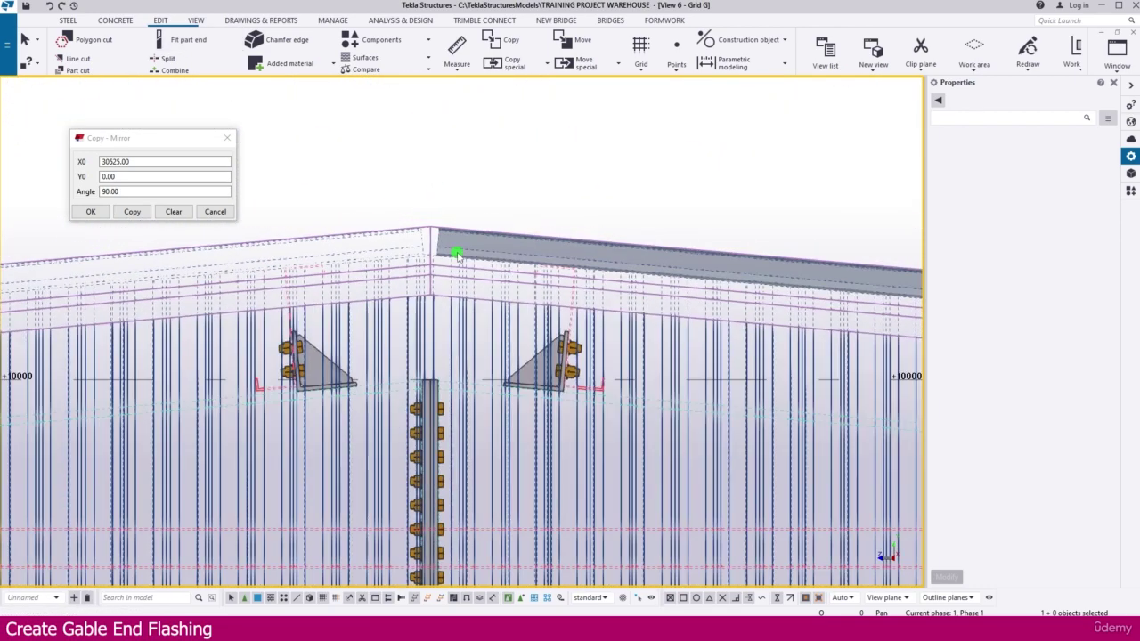
key(ctrl+Tab)
key(ctrl+Tab)
scroll(456, 257, down, 4)
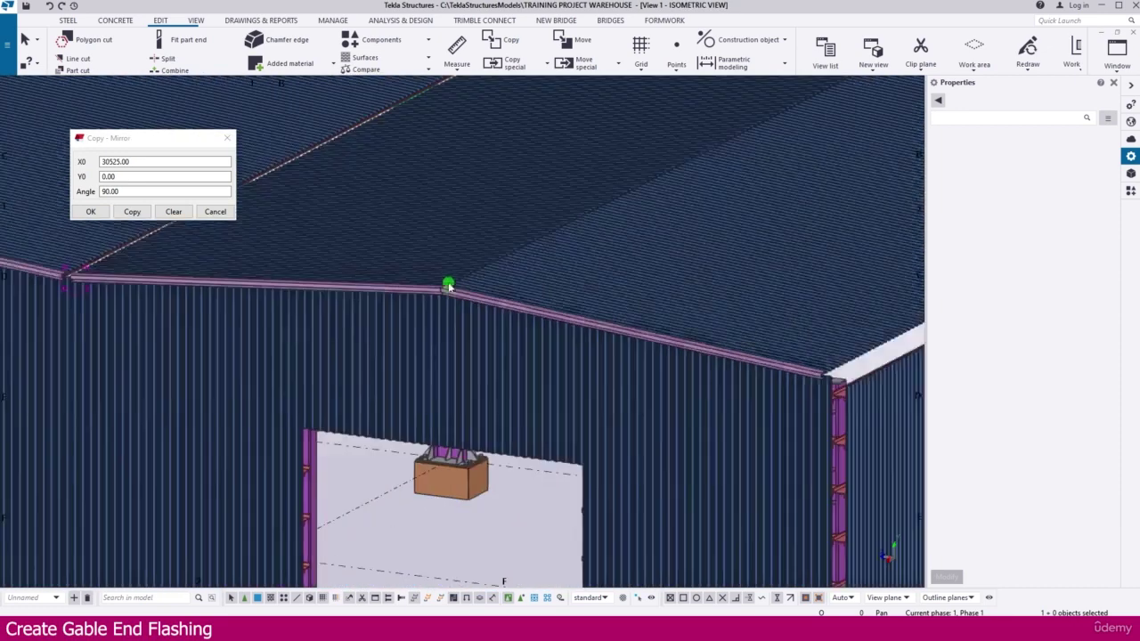
scroll(454, 290, down, 5)
ctrl+middle_drag(512, 302, 479, 298)
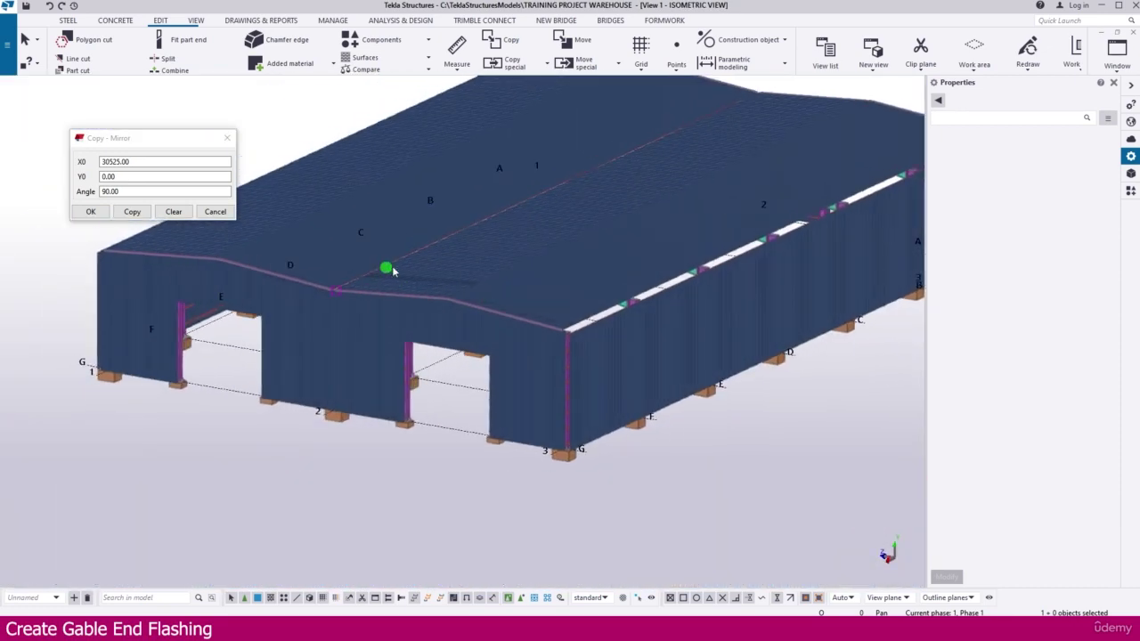